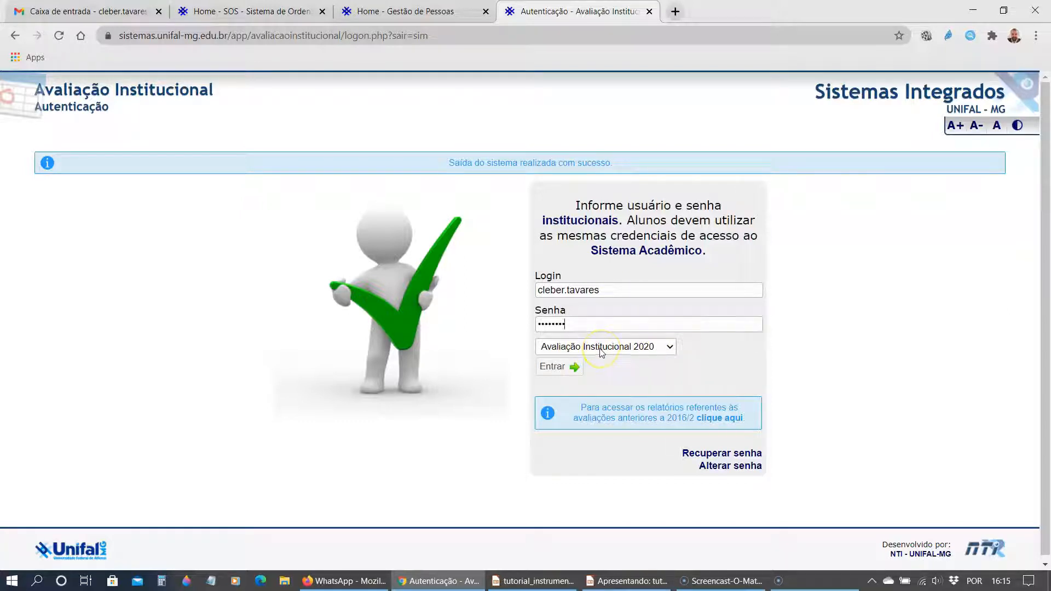
Log in to Avaliação Institucional 2020 and view the Participação report without extra filters, closing it when done
click(559, 367)
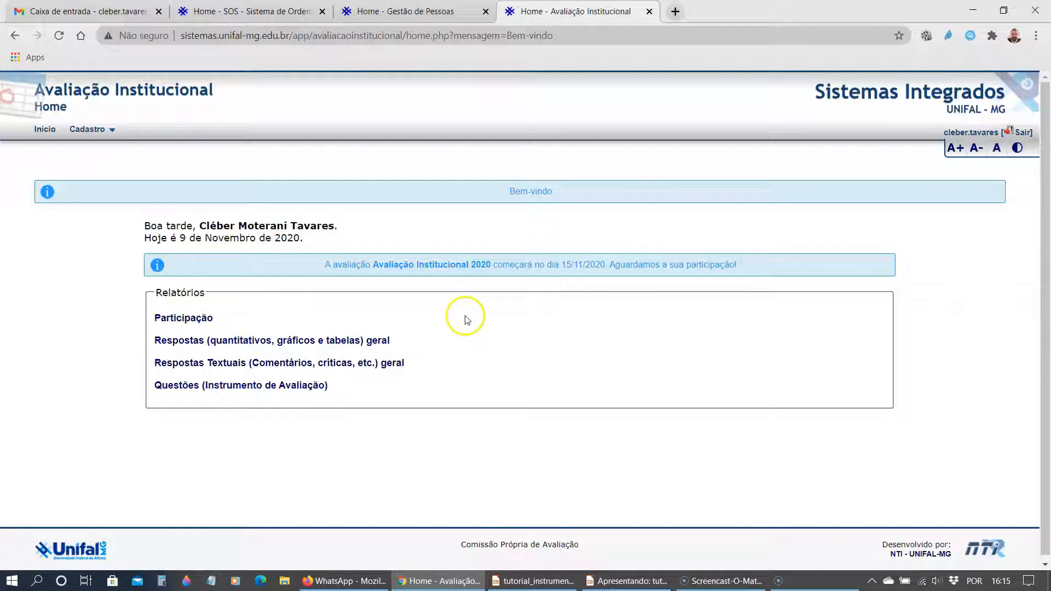
click(185, 319)
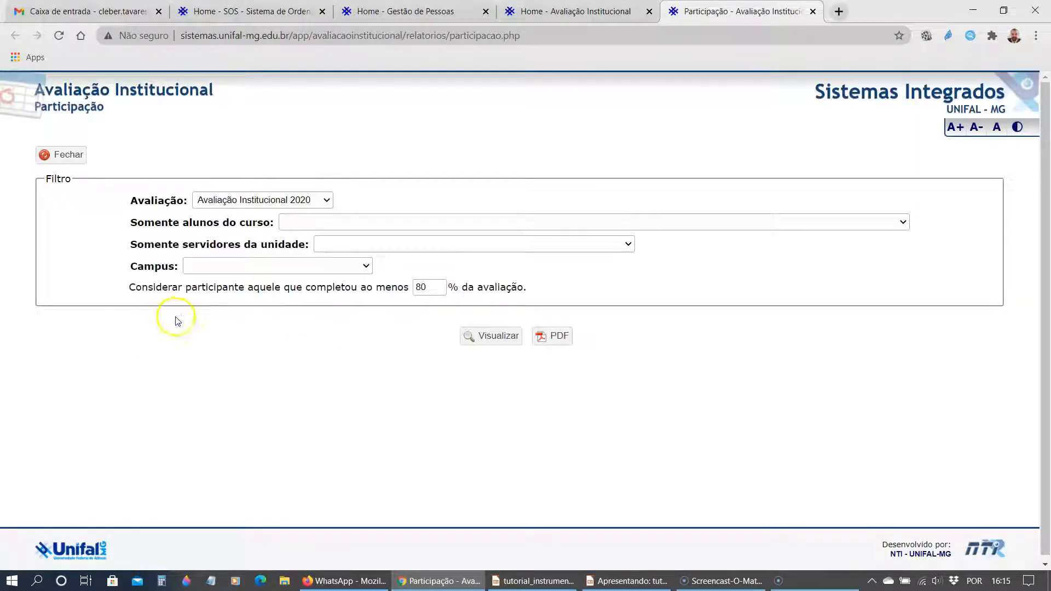
click(472, 335)
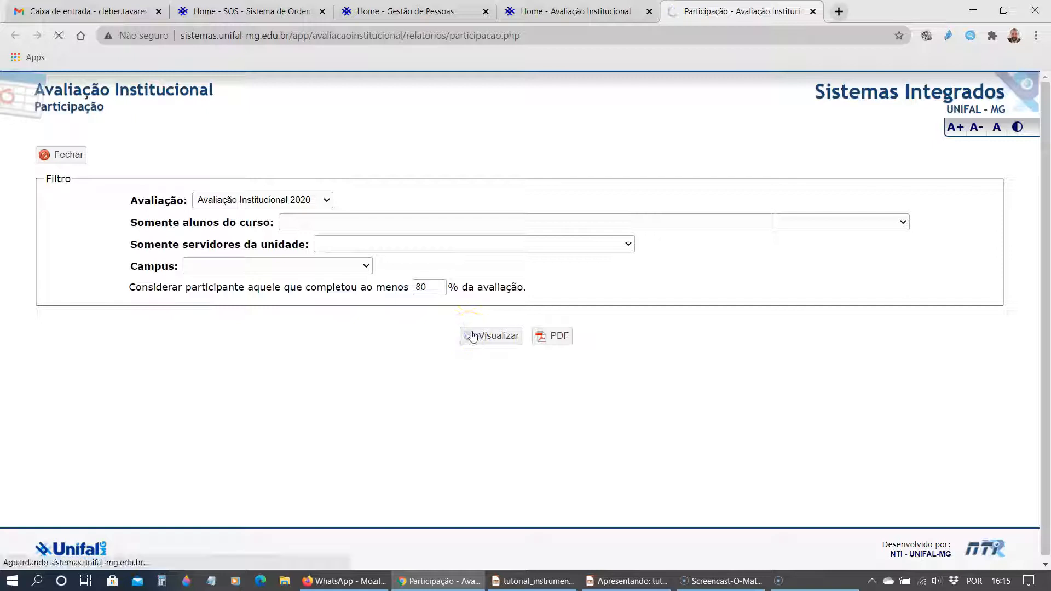
scroll(472, 336, down, 1)
drag(489, 330, 617, 331)
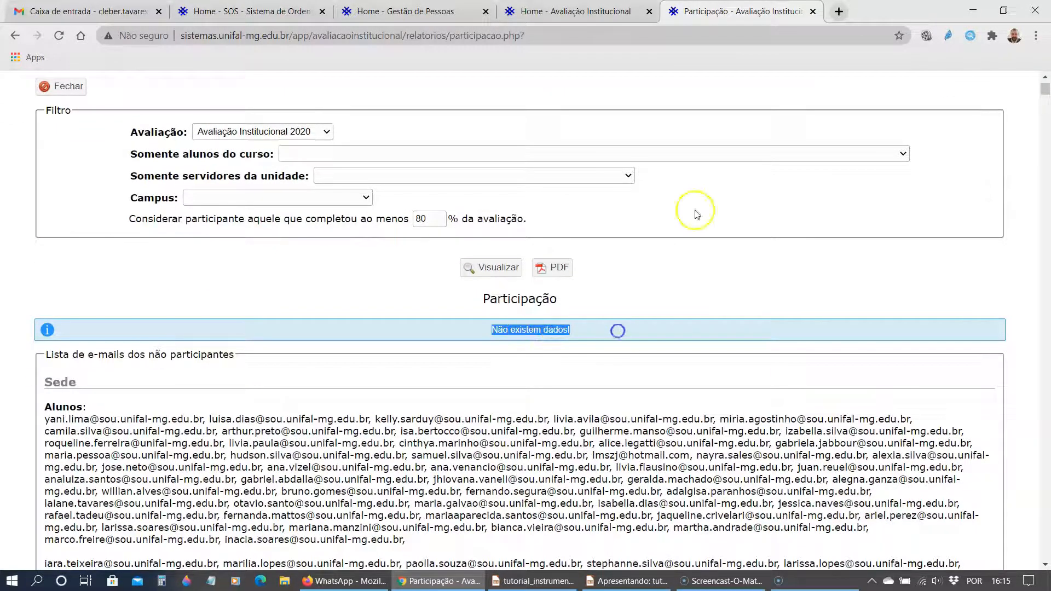
click(814, 12)
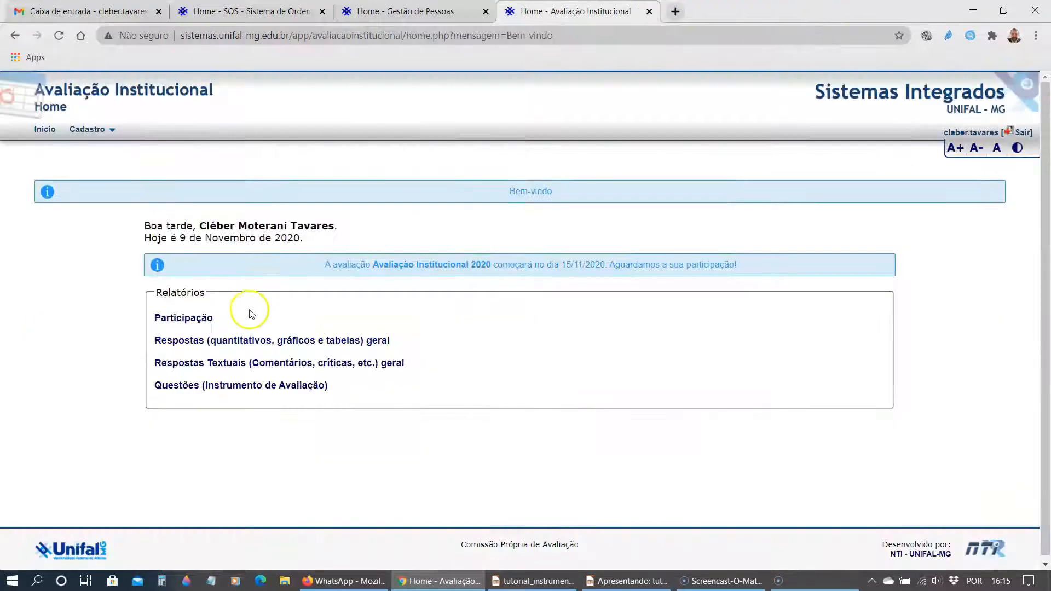
Generate the Questões (Instrumento de Avaliação) report on screen for the discentegraduacaopresencial profile
click(237, 386)
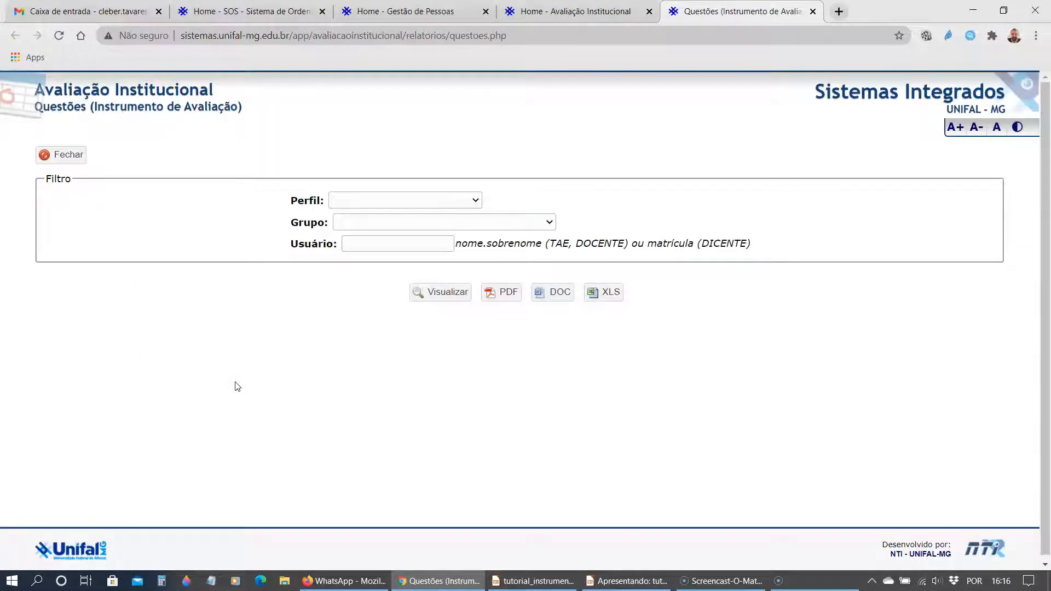
click(405, 203)
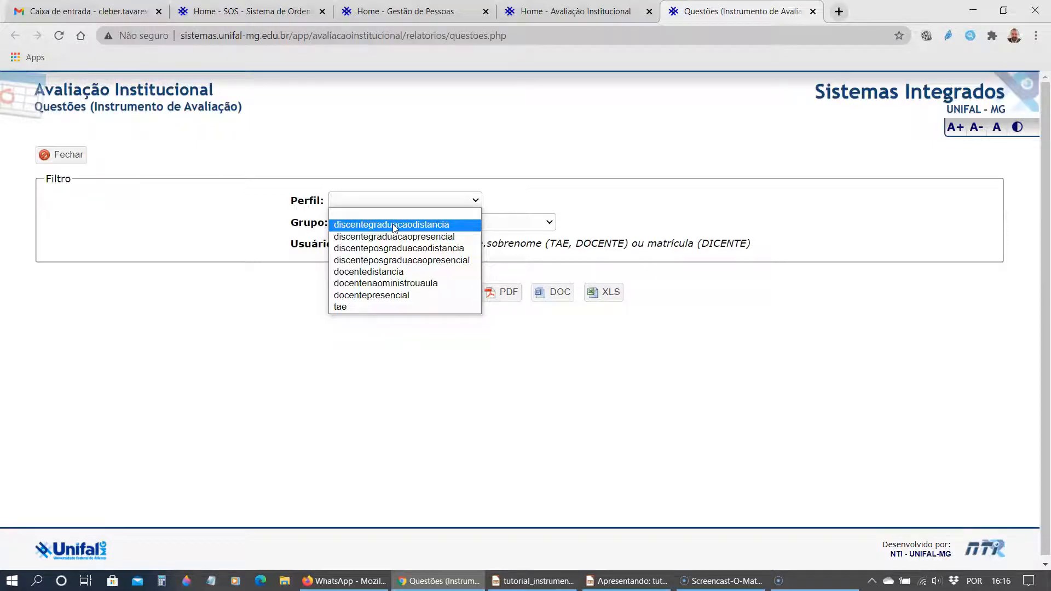
click(365, 241)
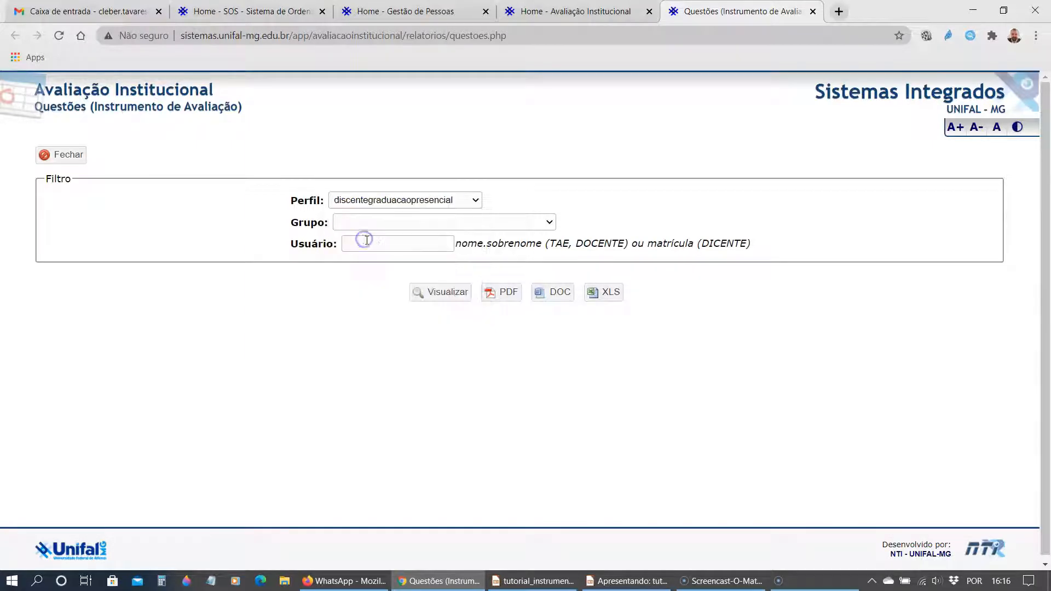
click(426, 300)
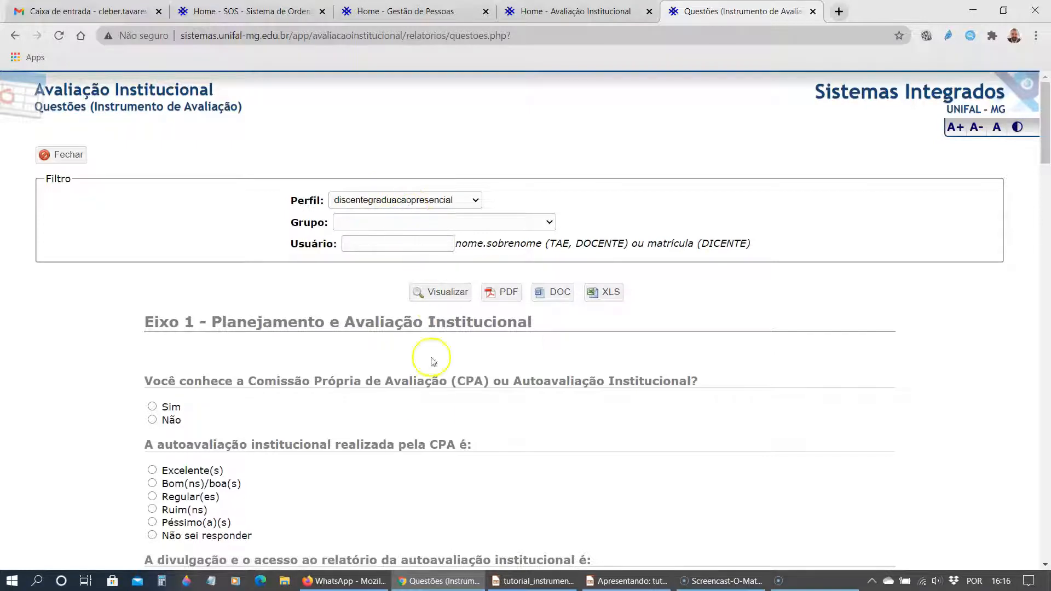
Read through the generated questionnaire from Eixo 1 to Eixo 5, then close the report
scroll(430, 438, down, 3)
scroll(430, 440, down, 5)
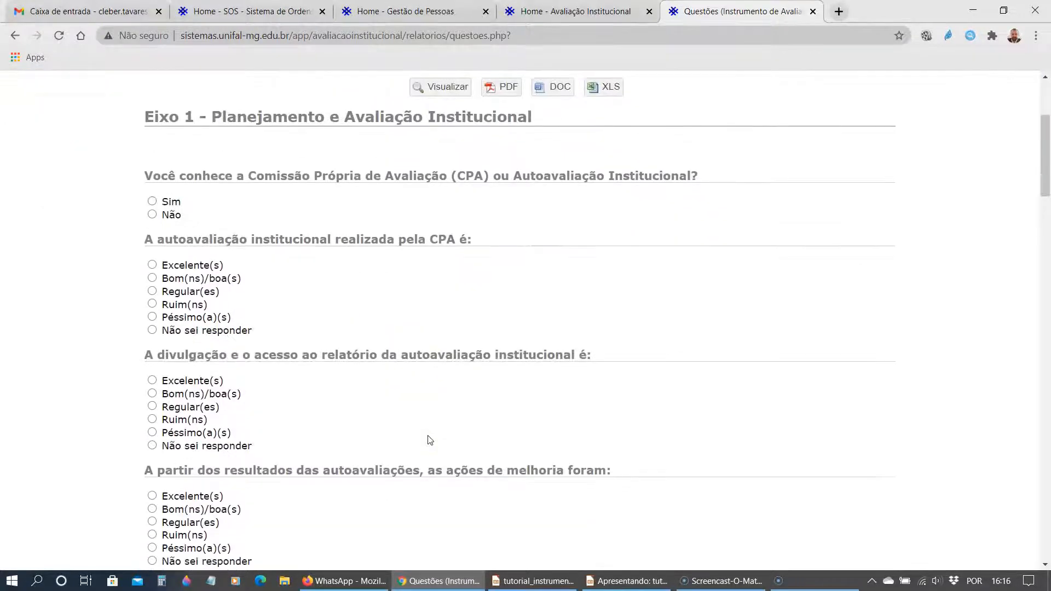
scroll(429, 440, down, 8)
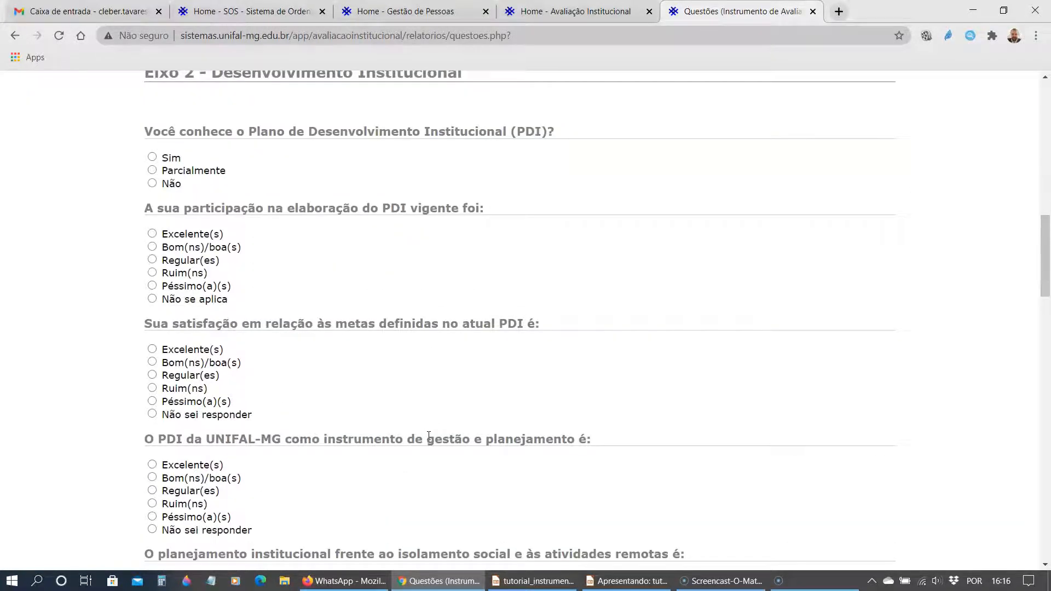
scroll(429, 436, down, 6)
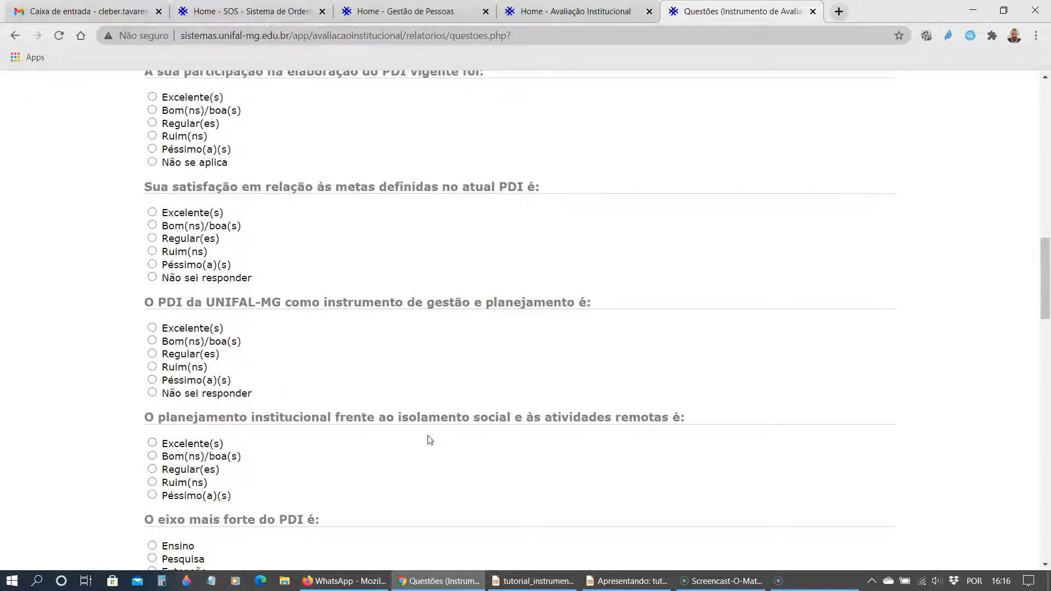
scroll(430, 440, down, 8)
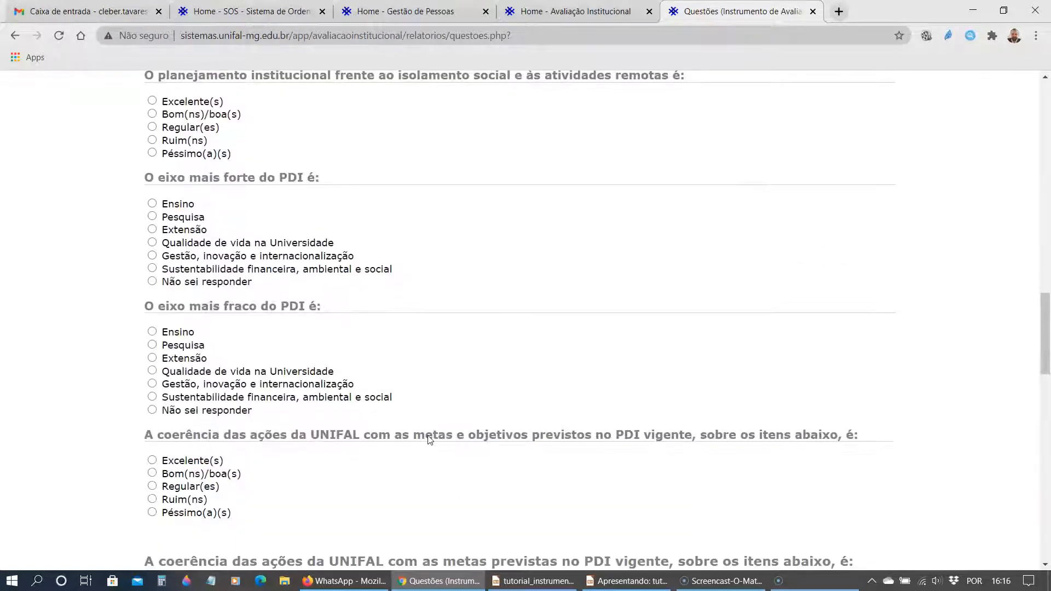
scroll(430, 440, down, 14)
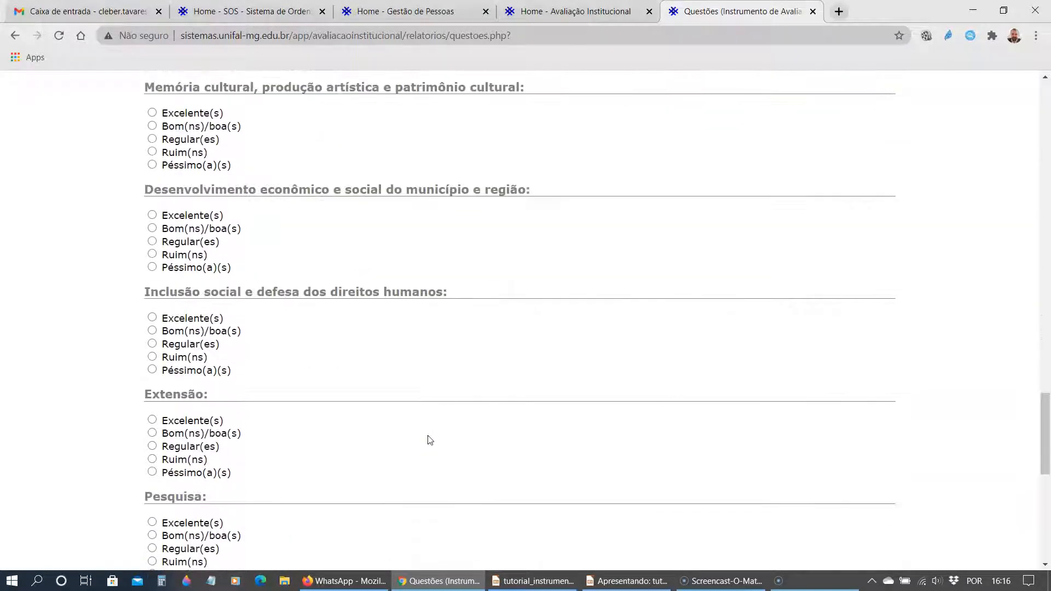
scroll(429, 440, down, 2)
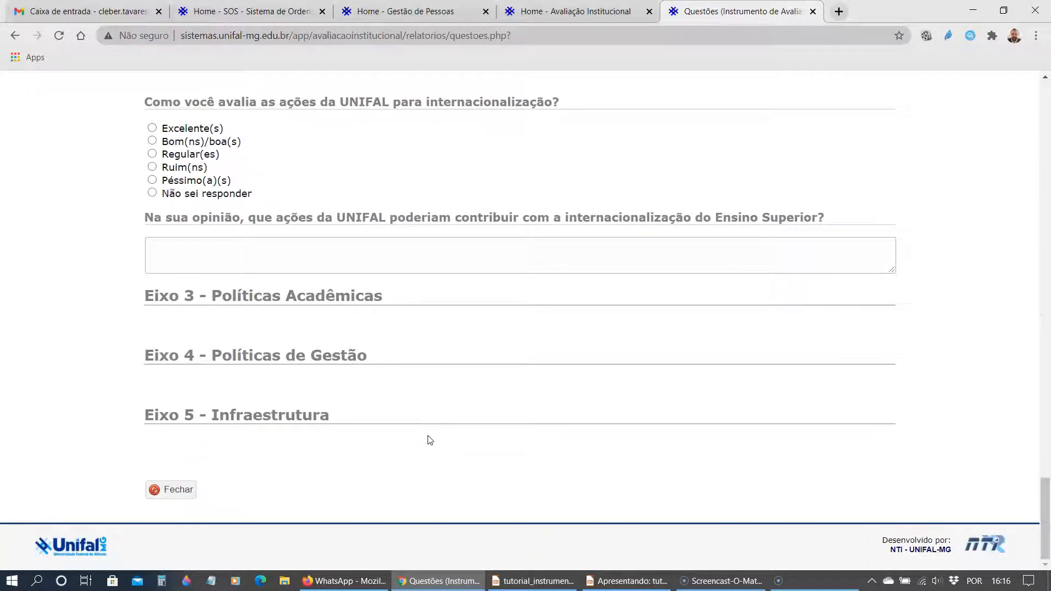
click(177, 490)
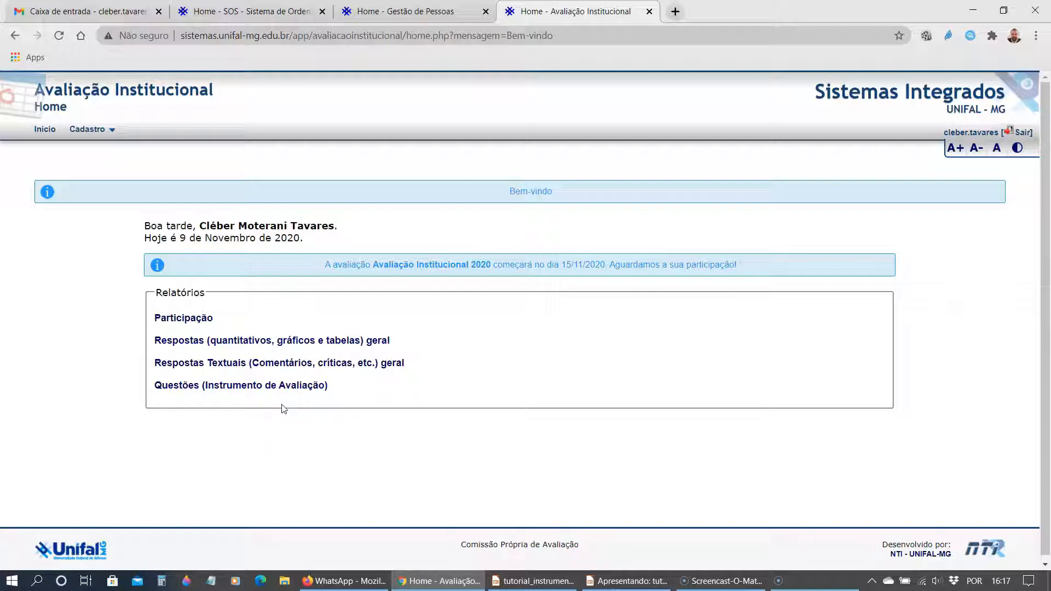
Open the Avaliação Institucional 2020 record for editing from the register of evaluations
click(114, 136)
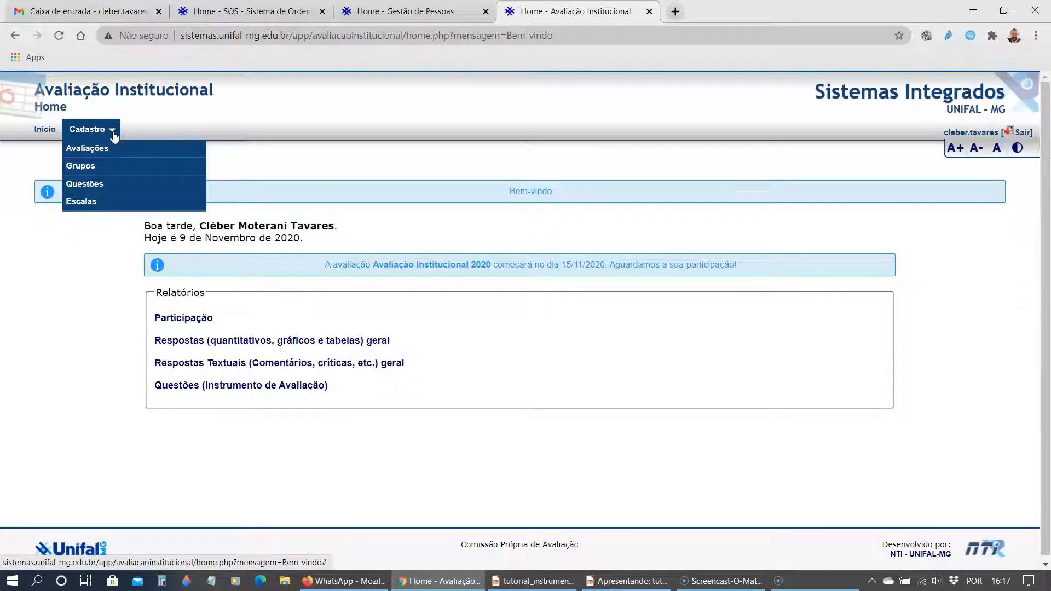
click(109, 151)
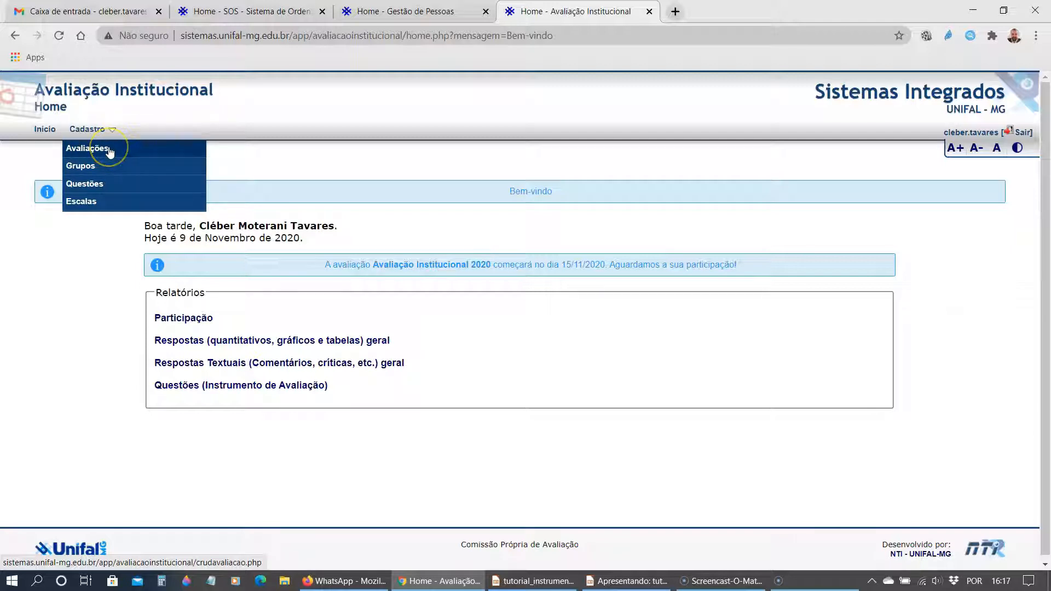
click(110, 151)
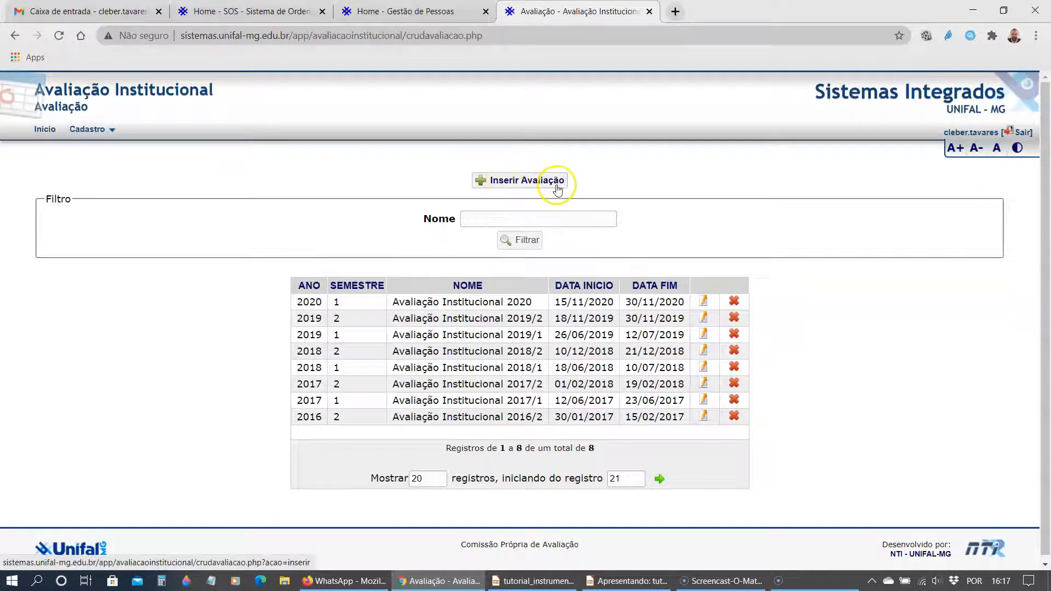
click(705, 307)
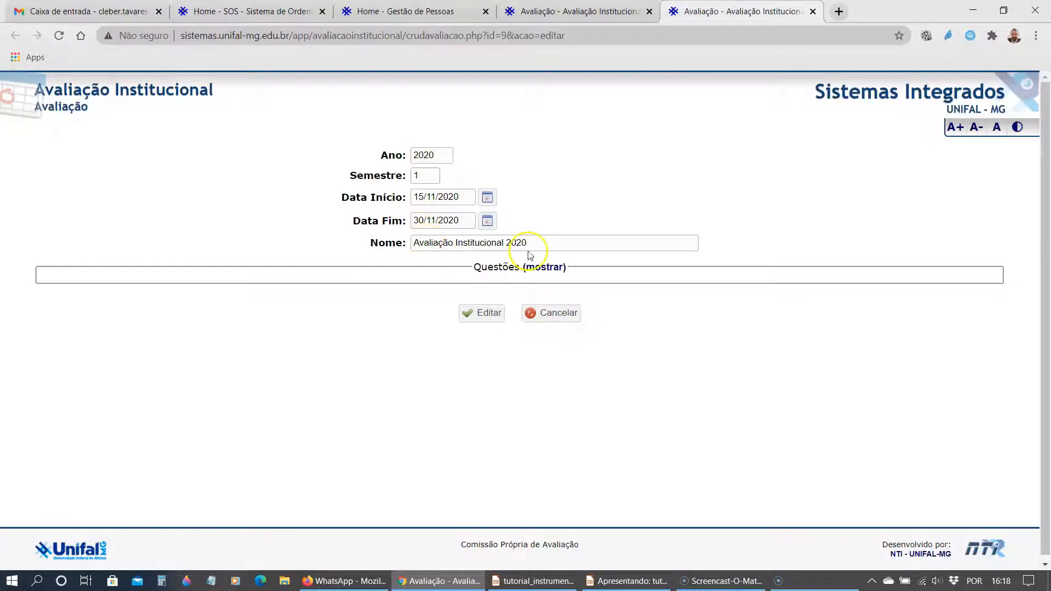
Examine the name, start date, semester and year fields of the Avaliação Institucional 2020 record
drag(541, 243, 399, 248)
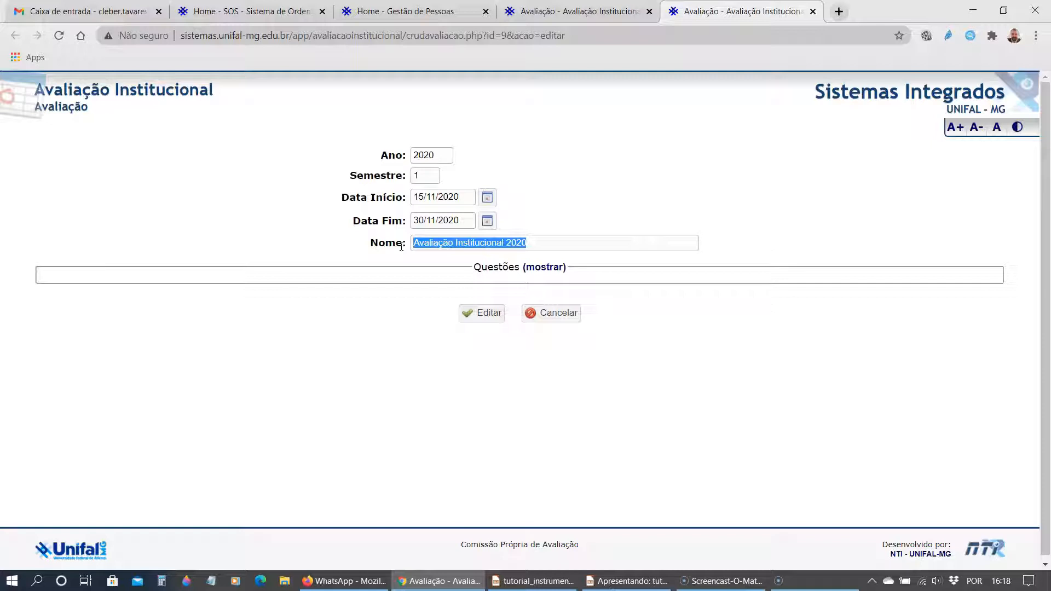
click(547, 239)
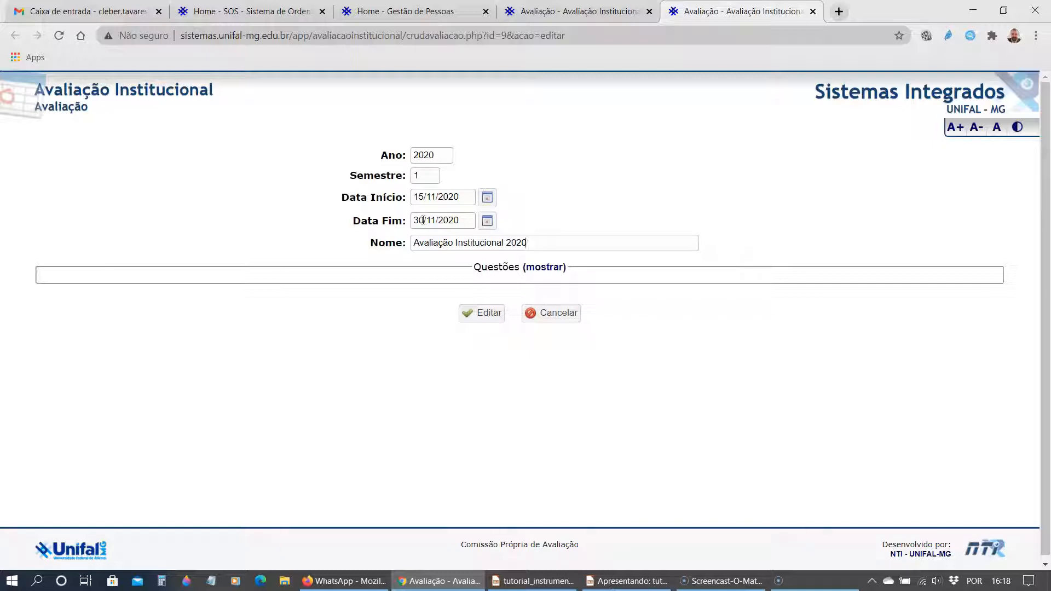
click(424, 198)
click(437, 176)
click(443, 162)
click(444, 158)
click(439, 156)
Set the evaluation's start date to 15/11/2021 and its end date to 30/11/2021
click(487, 197)
key(BackSpace)
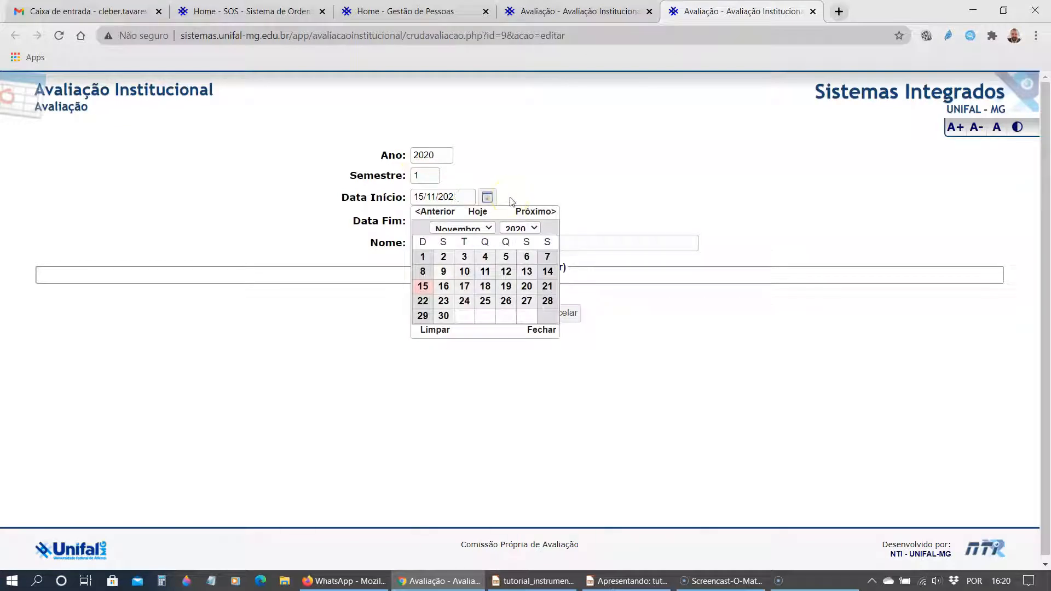
text(1)
click(622, 172)
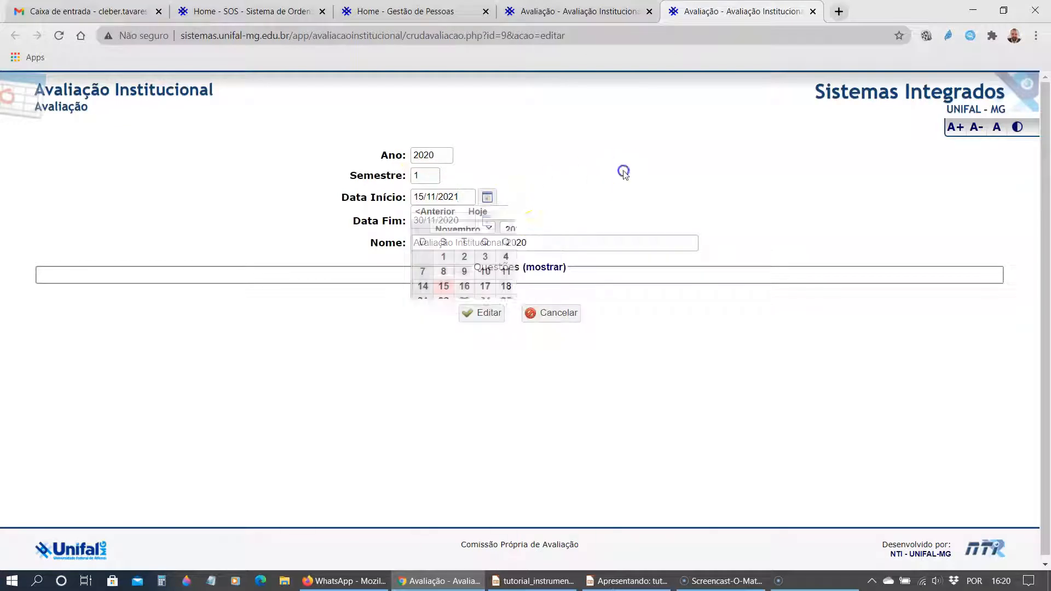
click(463, 221)
key(BackSpace)
text(1)
click(534, 173)
click(430, 153)
click(432, 177)
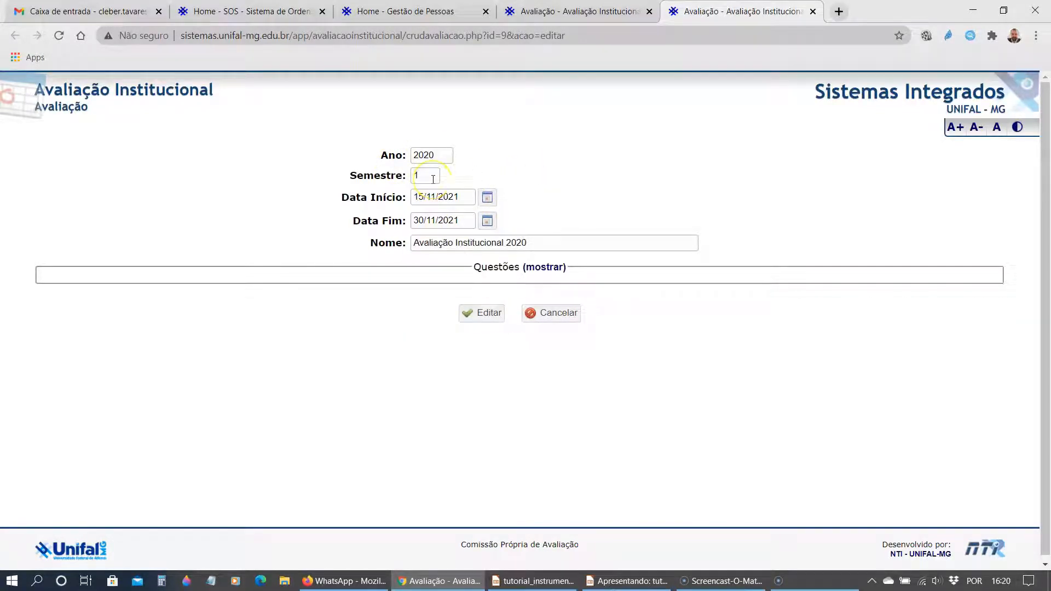
Restore the start date to 15/11/2020 and the end date to 30/11/2020, and cancel the edit
click(473, 198)
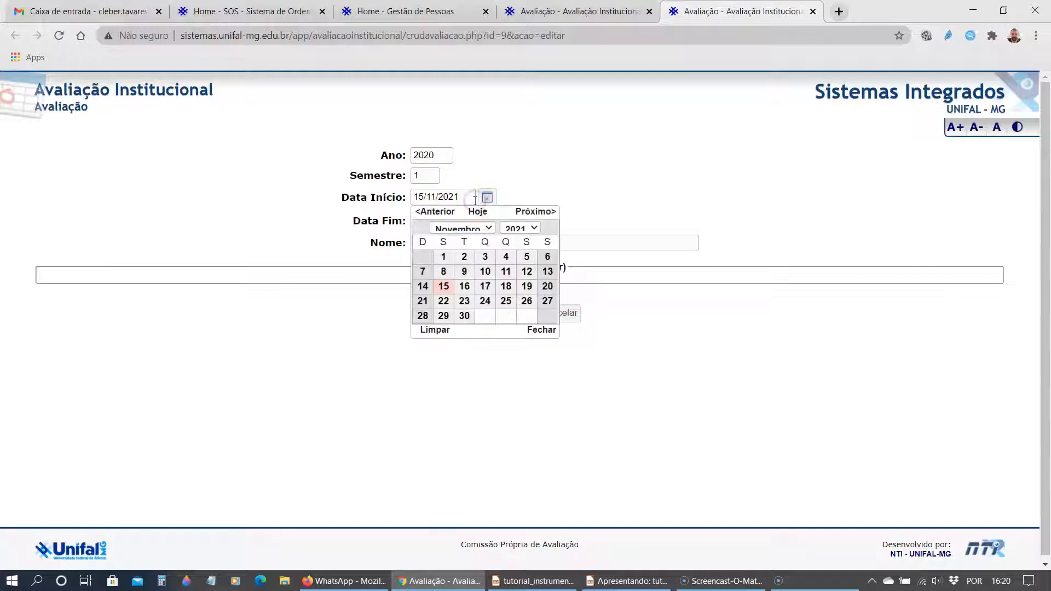
key(BackSpace)
text(0)
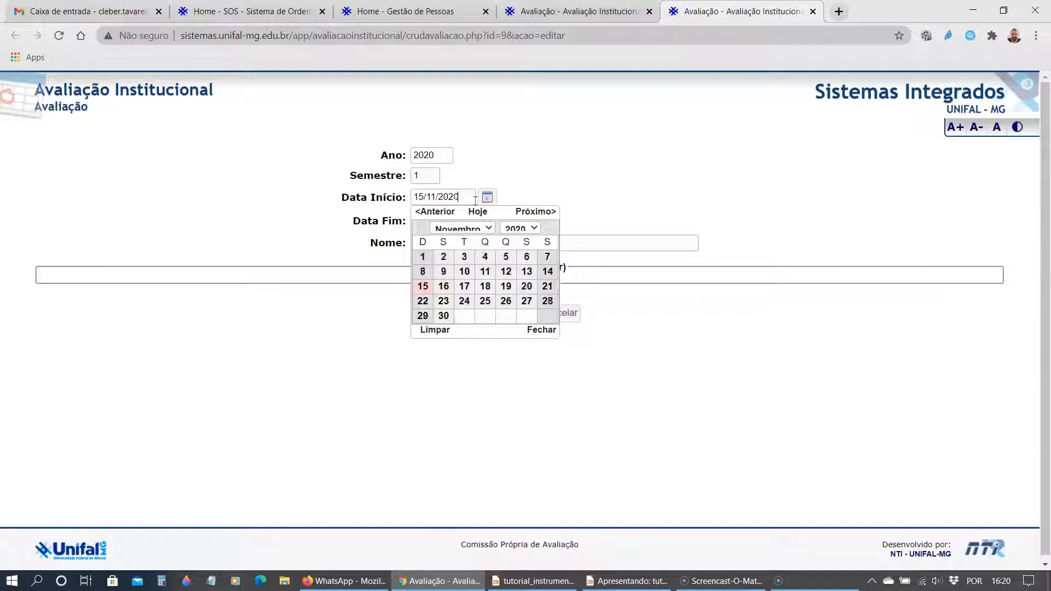
click(488, 203)
click(471, 221)
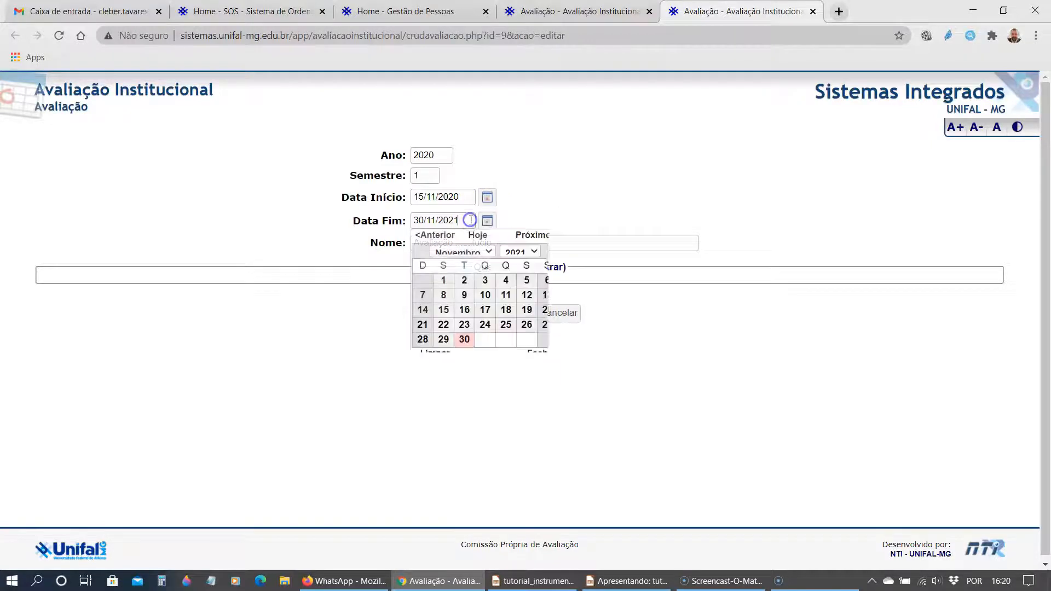
key(BackSpace)
text(0)
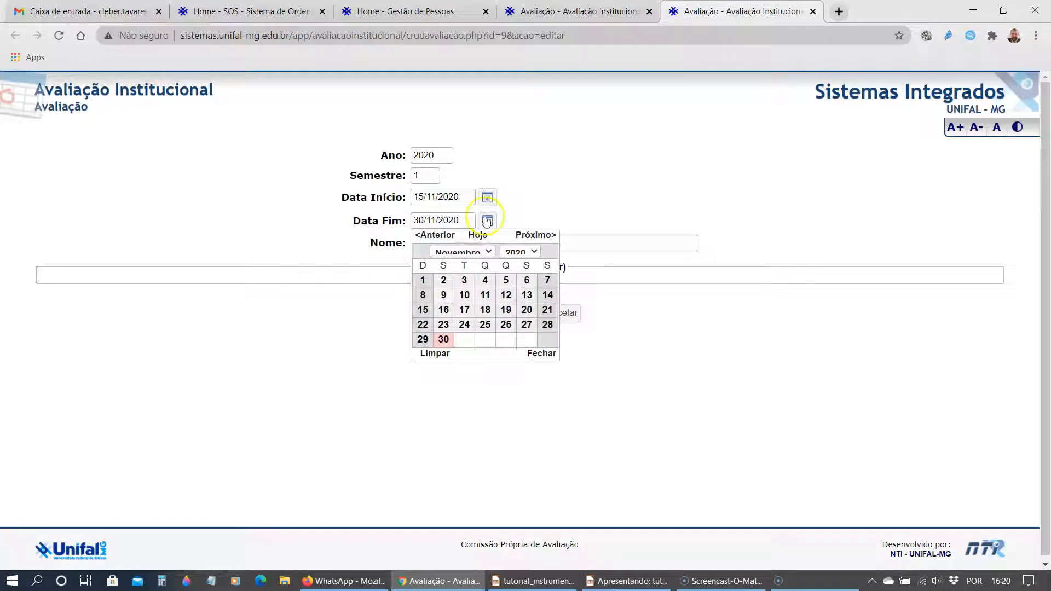
click(556, 164)
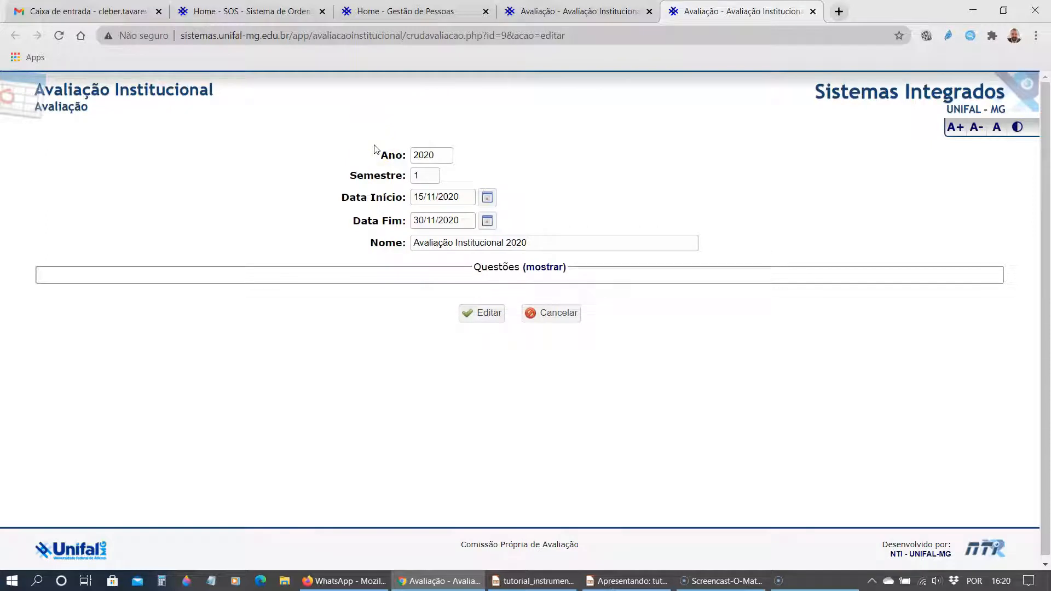
click(567, 314)
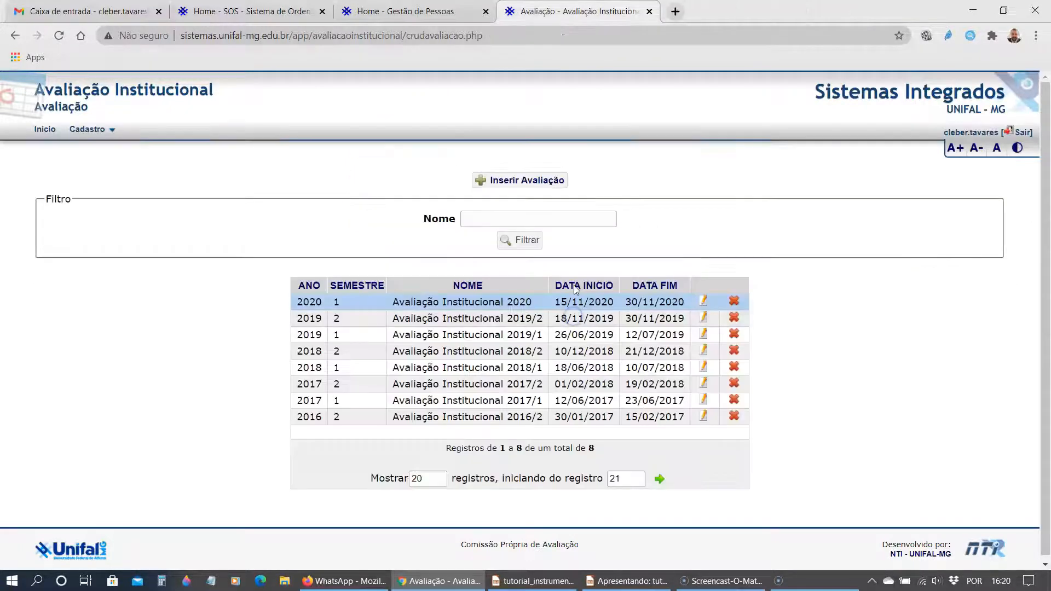
Start a new evaluation record and expand its list of selectable questions
click(553, 180)
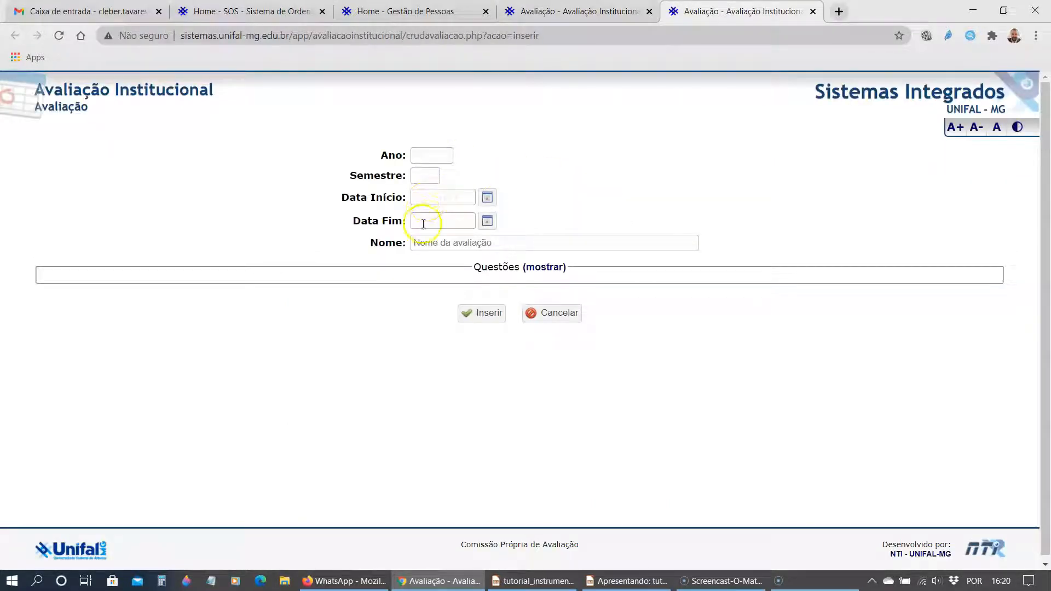
click(483, 314)
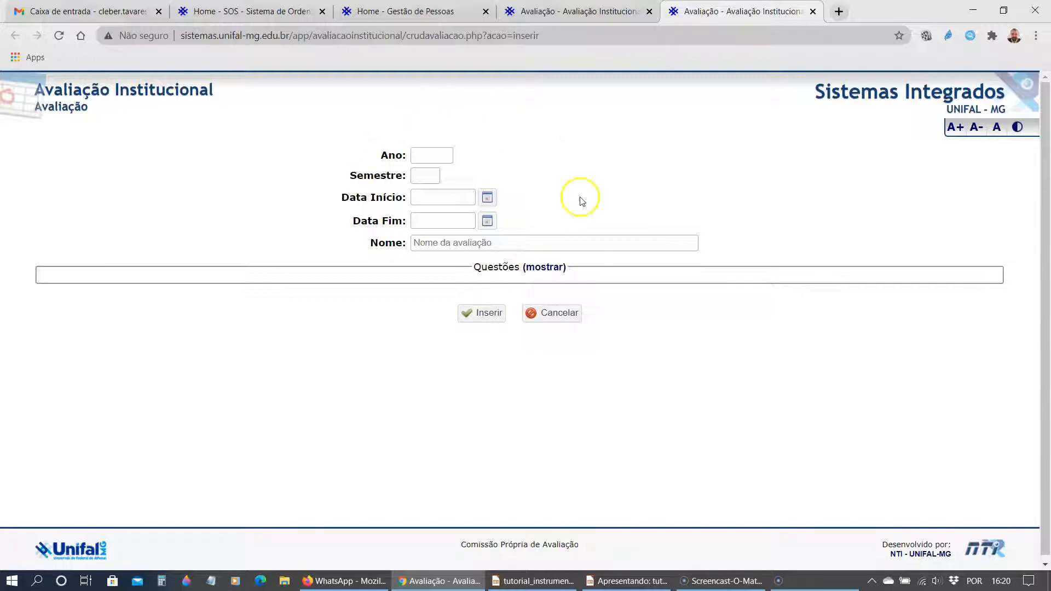
click(542, 267)
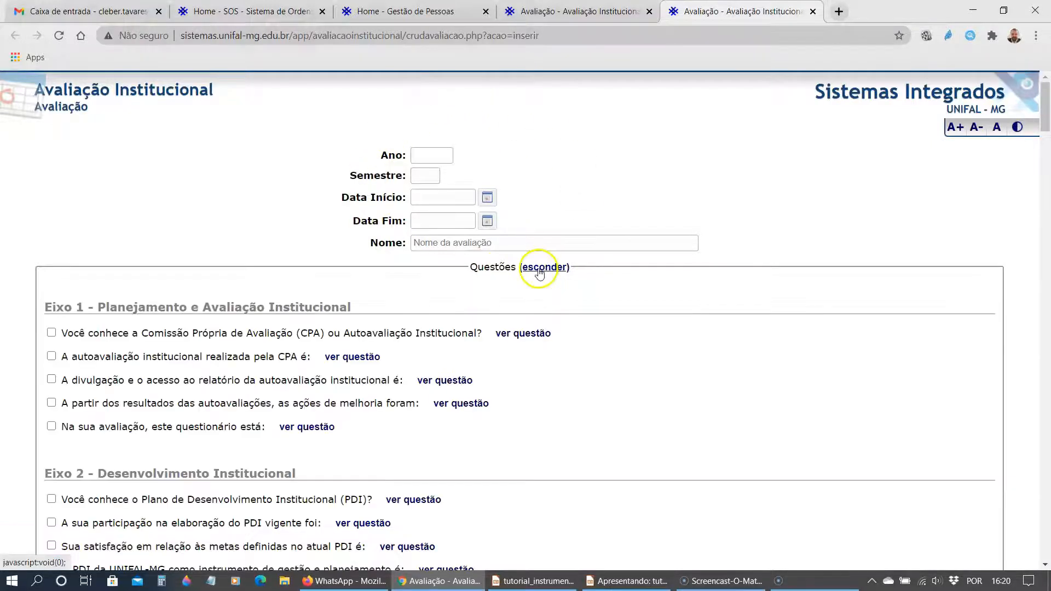
mouse_move(1044, 124)
mouse_down()
mouse_move(1018, 295)
mouse_move(1042, 385)
mouse_move(1046, 557)
mouse_move(1048, 124)
mouse_up()
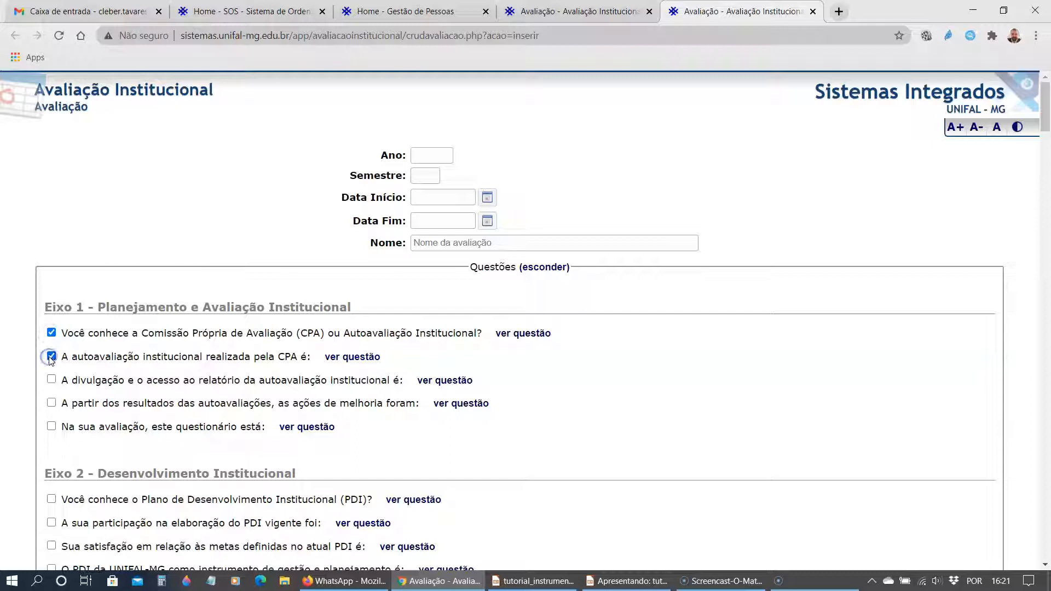
Clear the checked Eixo 1 questions in the new evaluation and cancel its registration
click(51, 333)
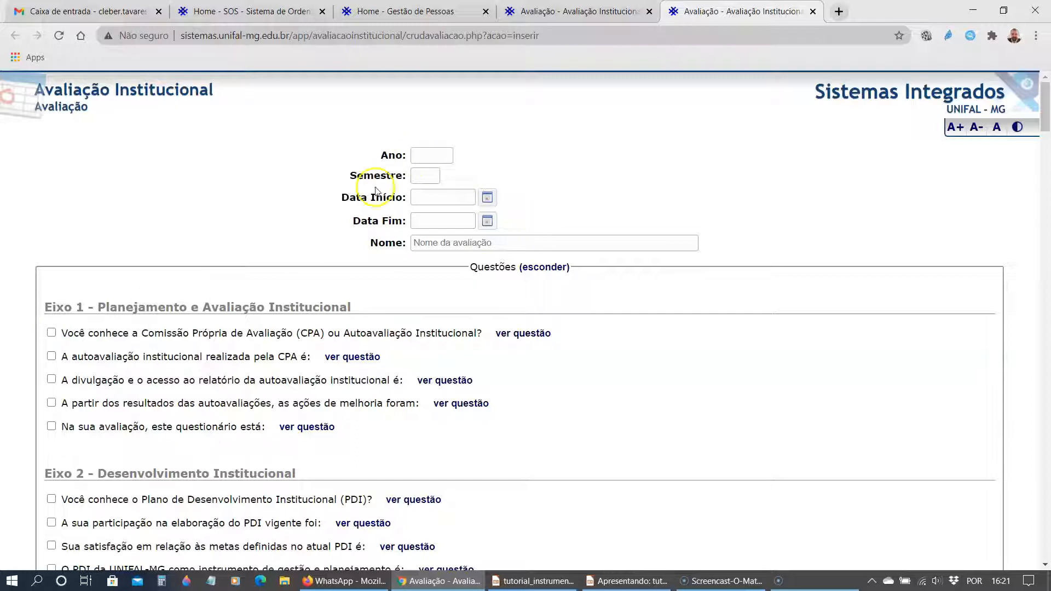
click(562, 267)
drag(1046, 113, 988, 537)
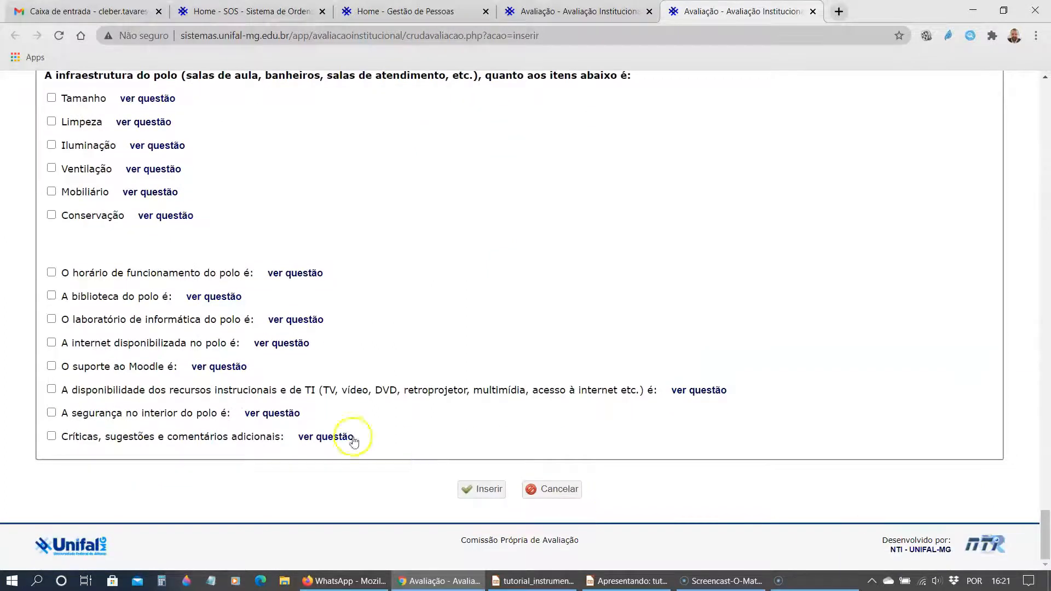
click(567, 494)
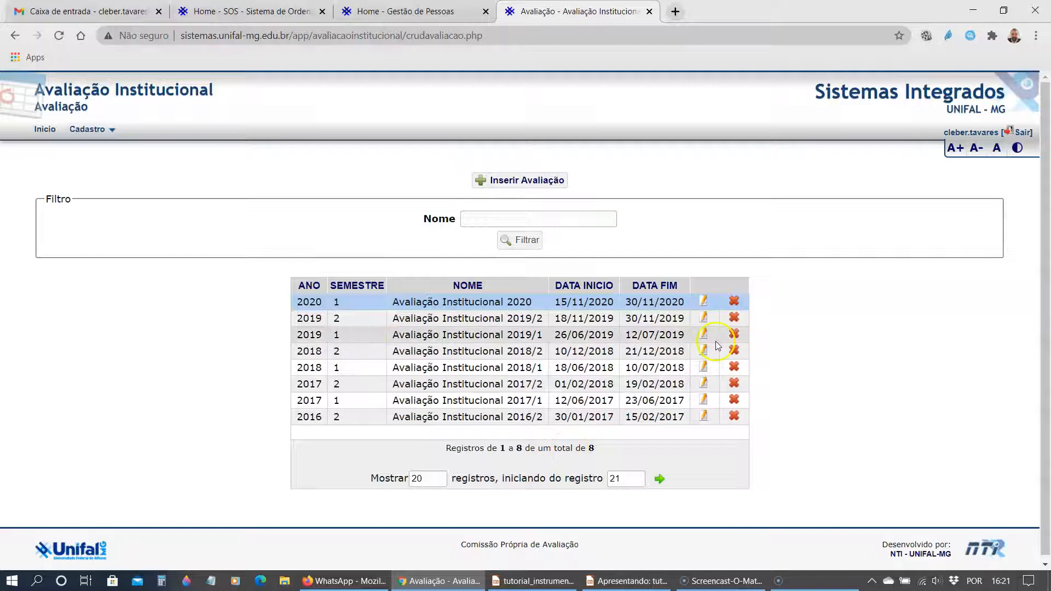
Open the Avaliação Institucional 2020 record for editing and examine which questions are selected across its expanded question list
click(704, 301)
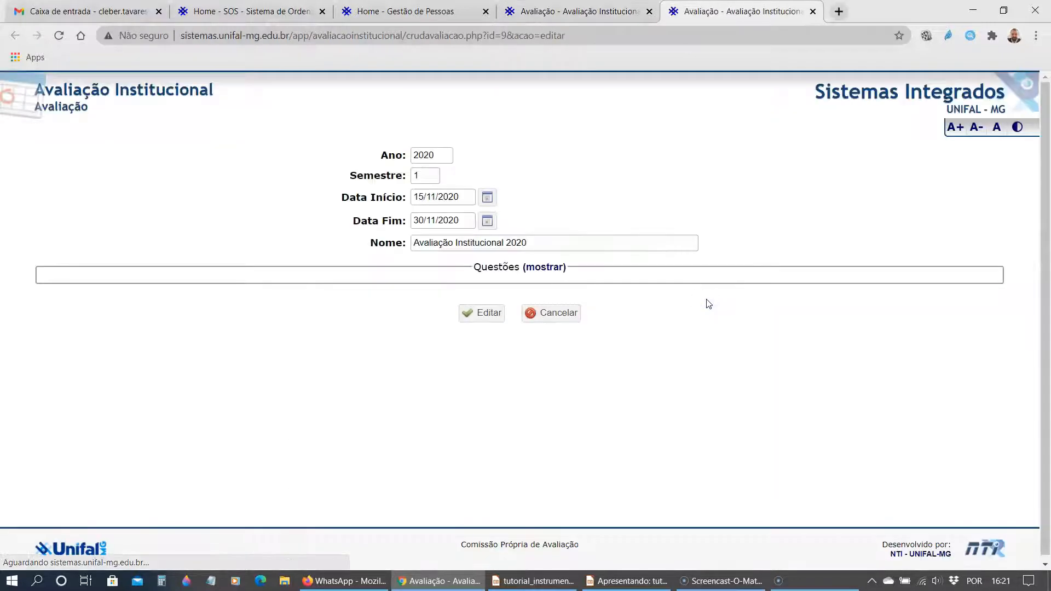
click(541, 269)
scroll(112, 334, down, 5)
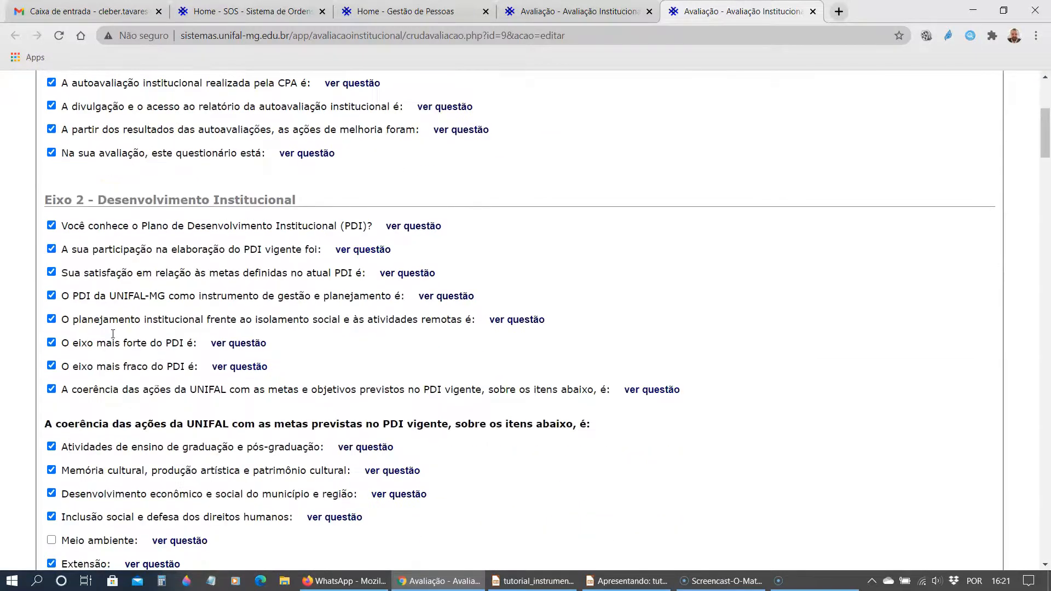
scroll(115, 336, up, 3)
scroll(130, 345, down, 4)
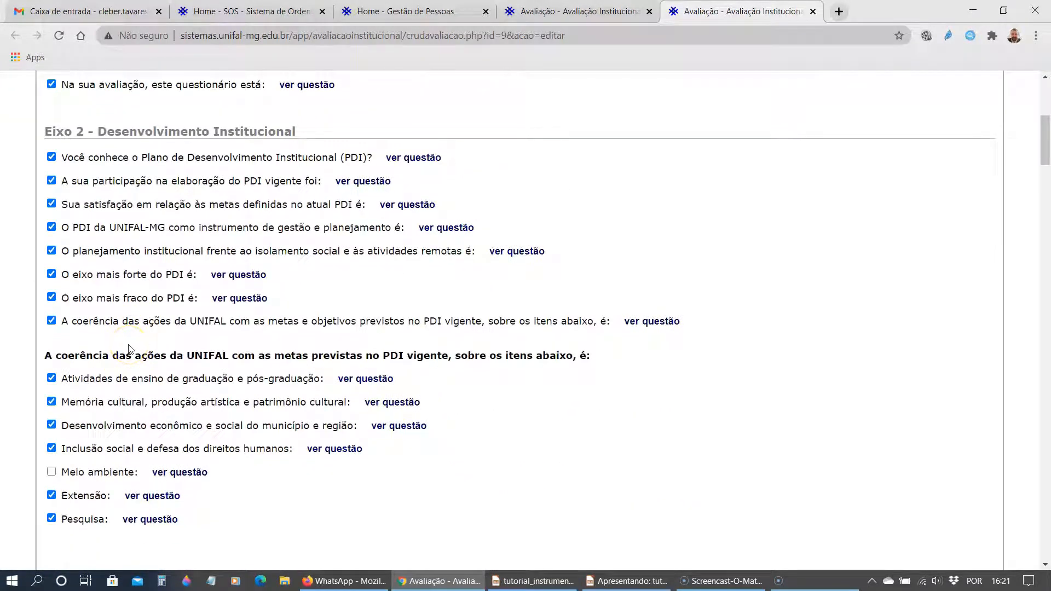
scroll(130, 349, down, 15)
scroll(129, 349, down, 13)
drag(1045, 322, 1047, 123)
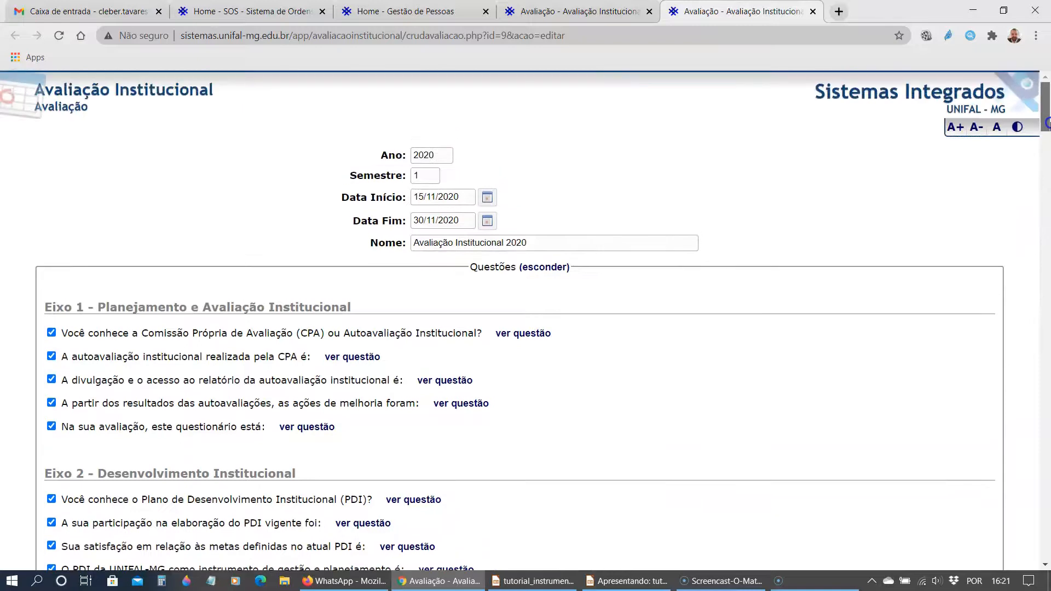
Review the 2020 evaluation's questions by group, from Eixo 1 through Eixo 3 to the end of the list, and cancel the edit
scroll(155, 322, down, 1)
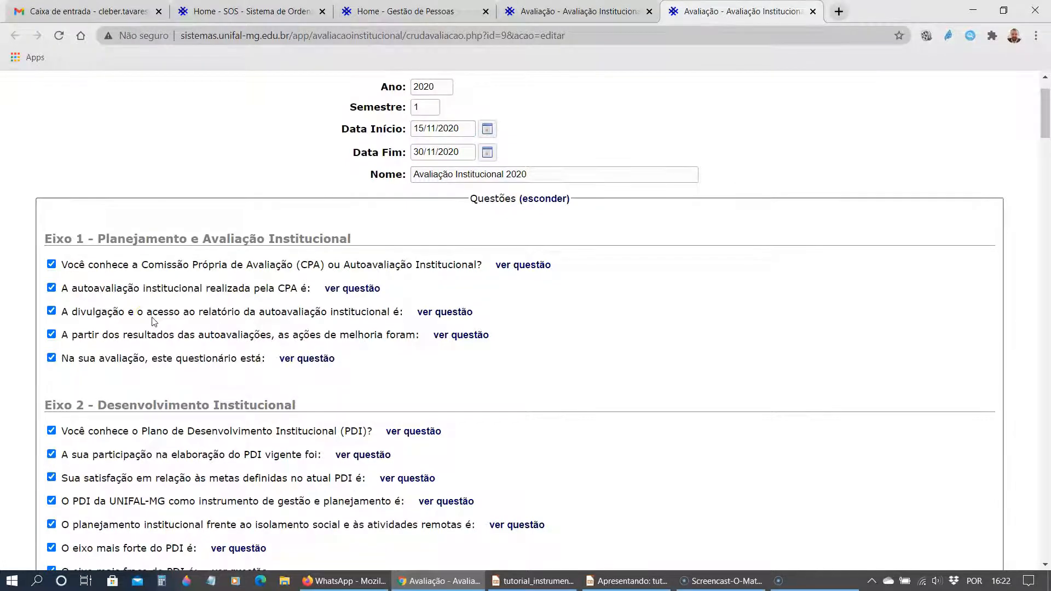
scroll(154, 322, down, 6)
click(68, 492)
scroll(88, 476, down, 2)
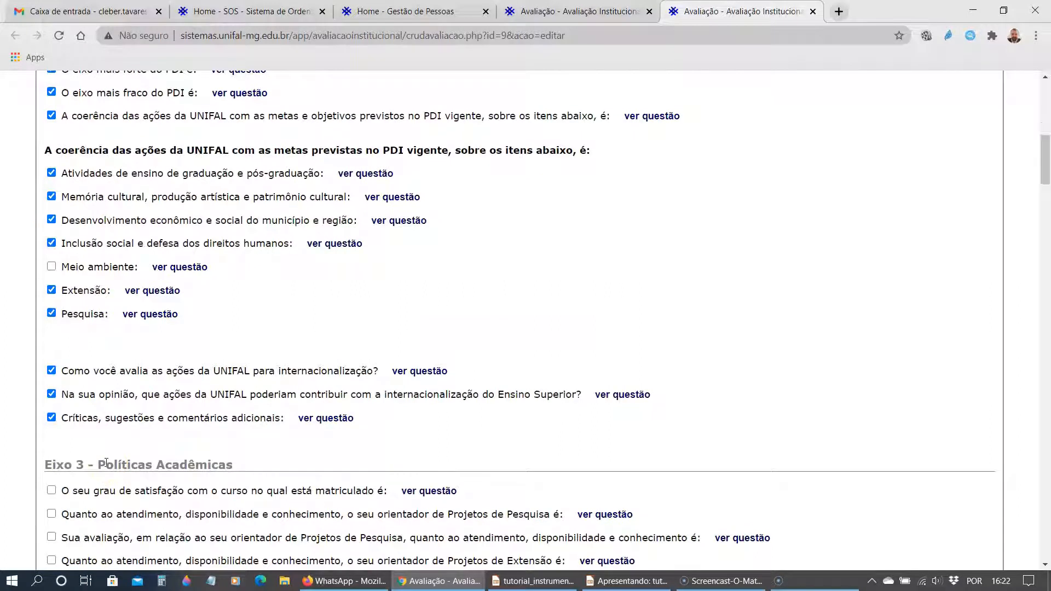
click(106, 462)
scroll(150, 410, up, 9)
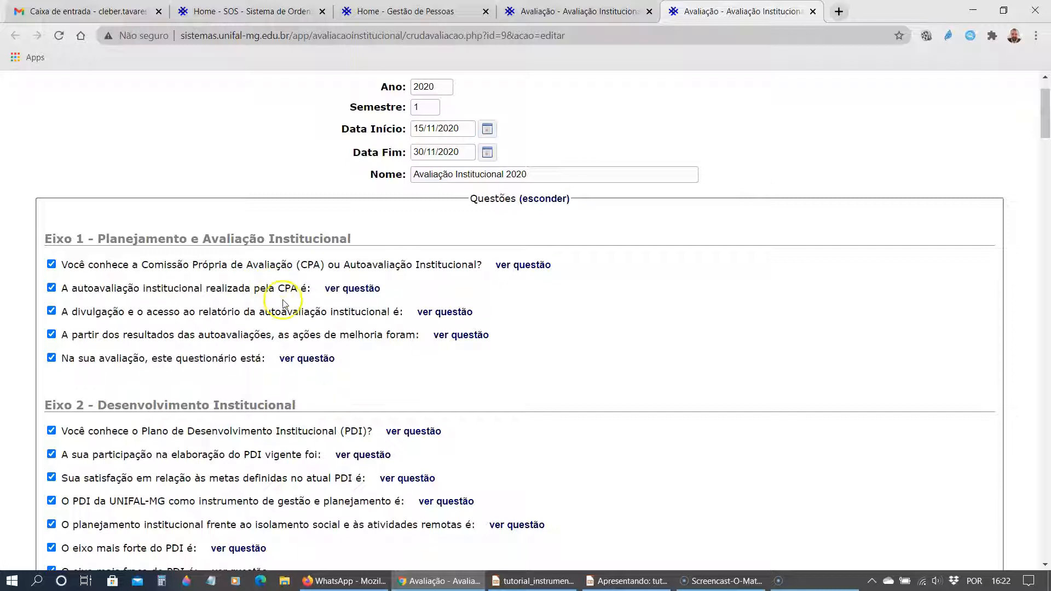
scroll(277, 315, up, 1)
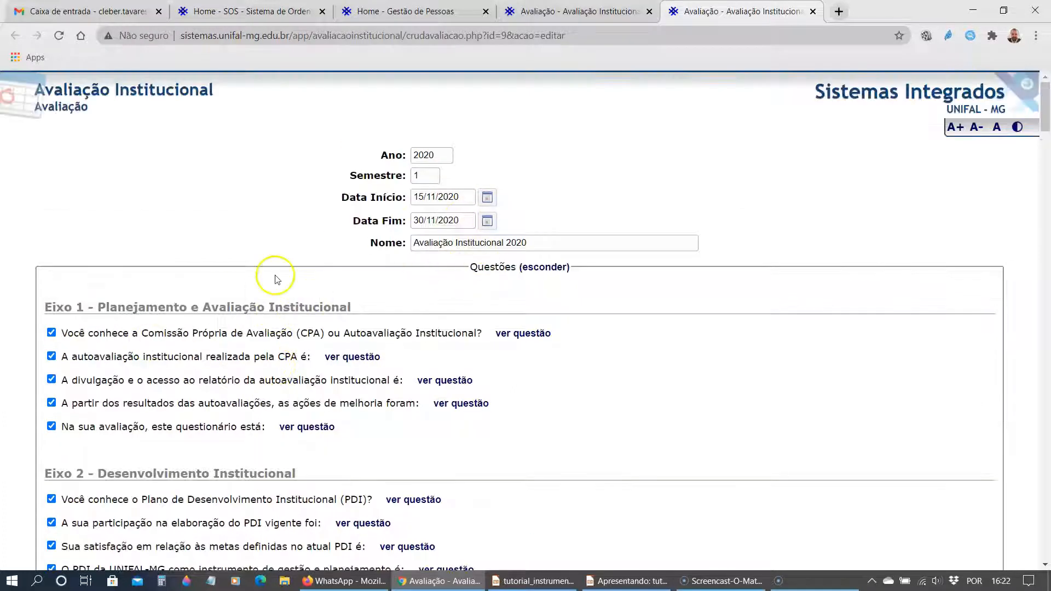
scroll(82, 331, down, 5)
scroll(81, 334, down, 4)
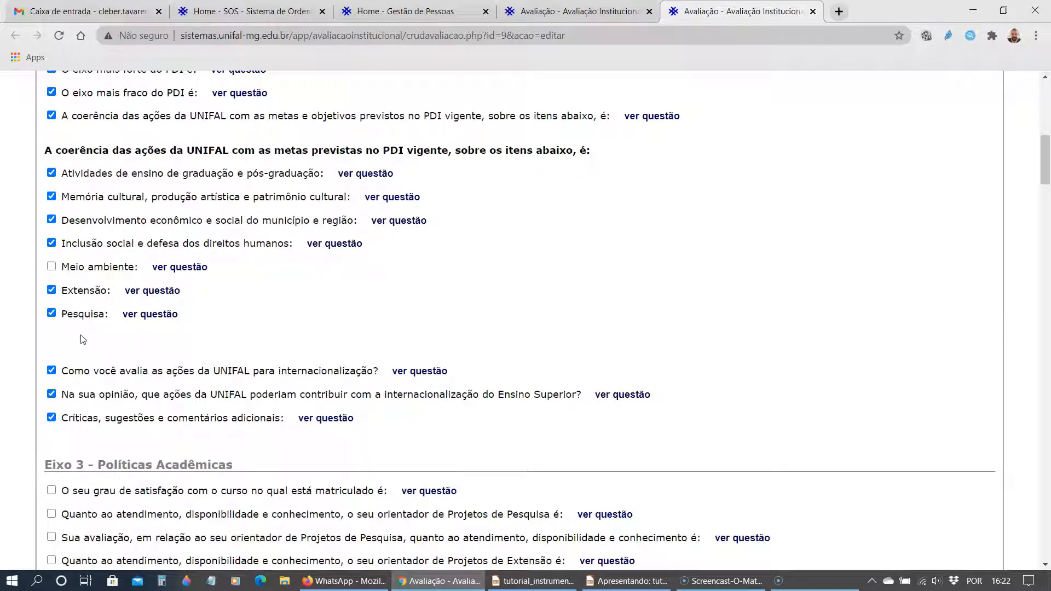
drag(1045, 183, 1045, 534)
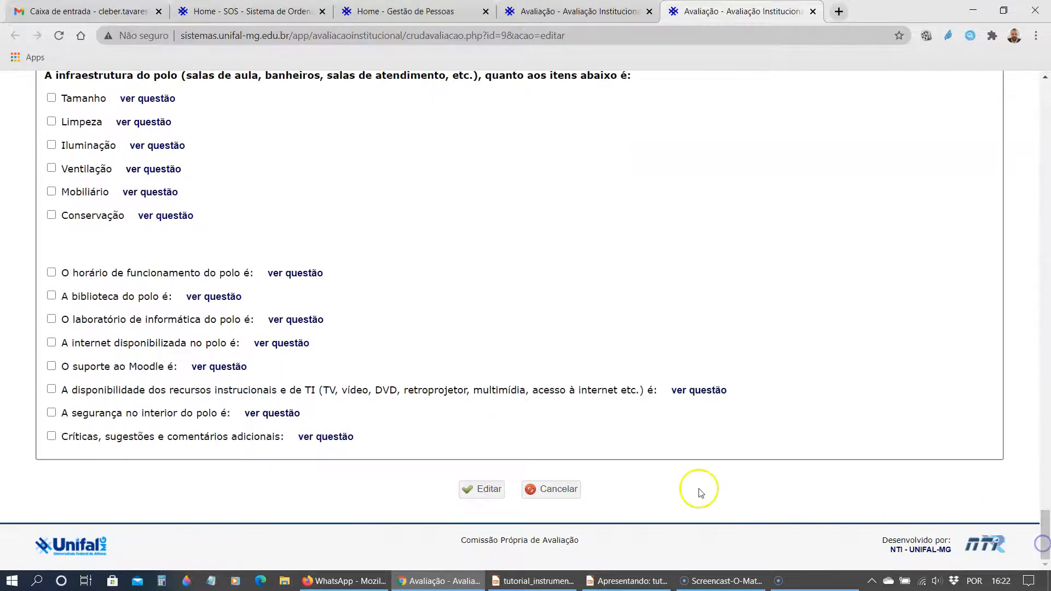
click(573, 490)
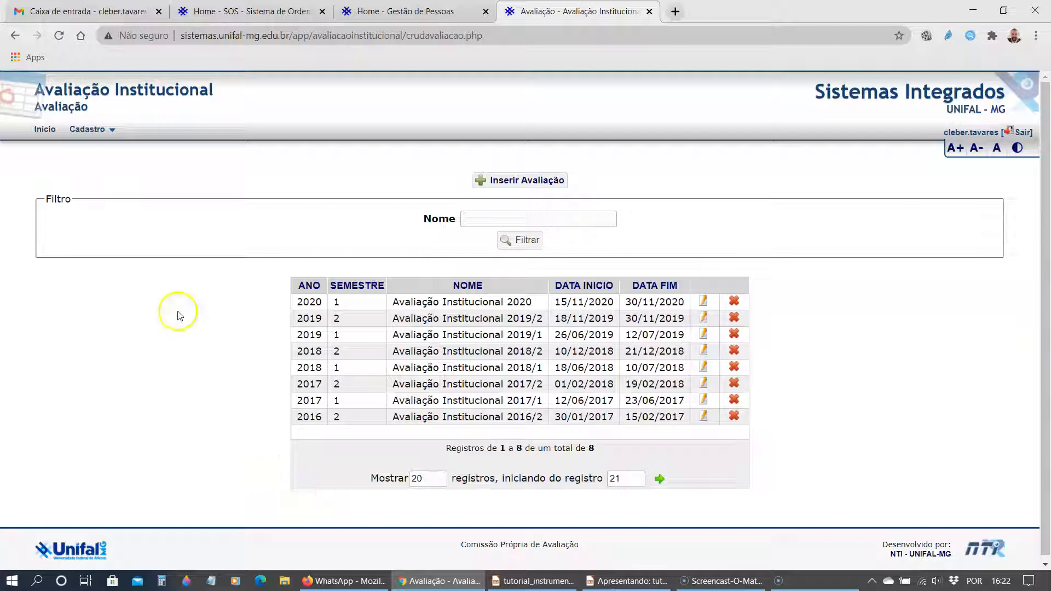
View the list of registered question groups, and open the list of answer scales
click(107, 134)
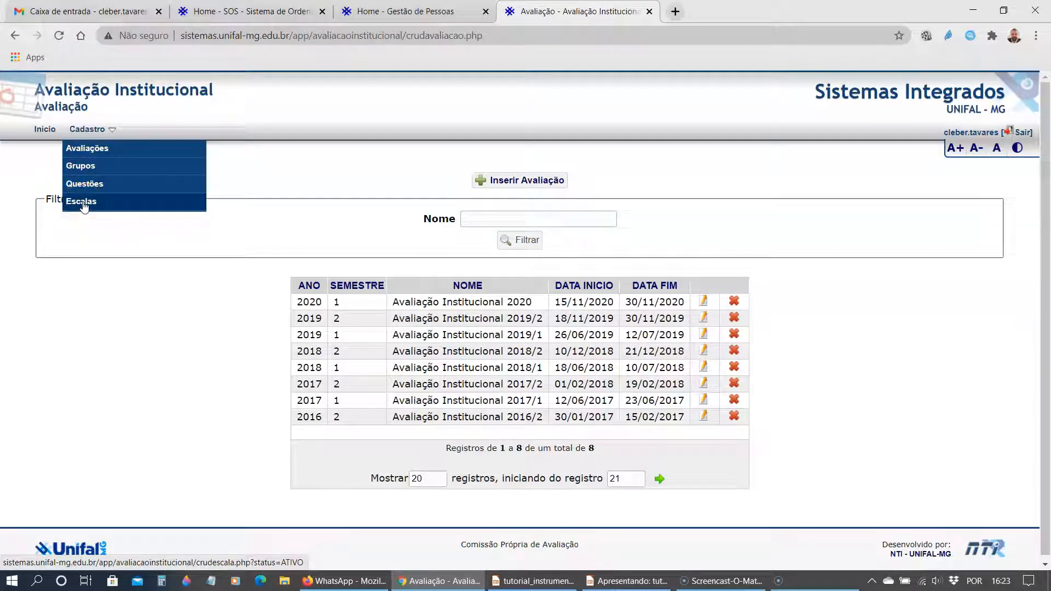
click(89, 170)
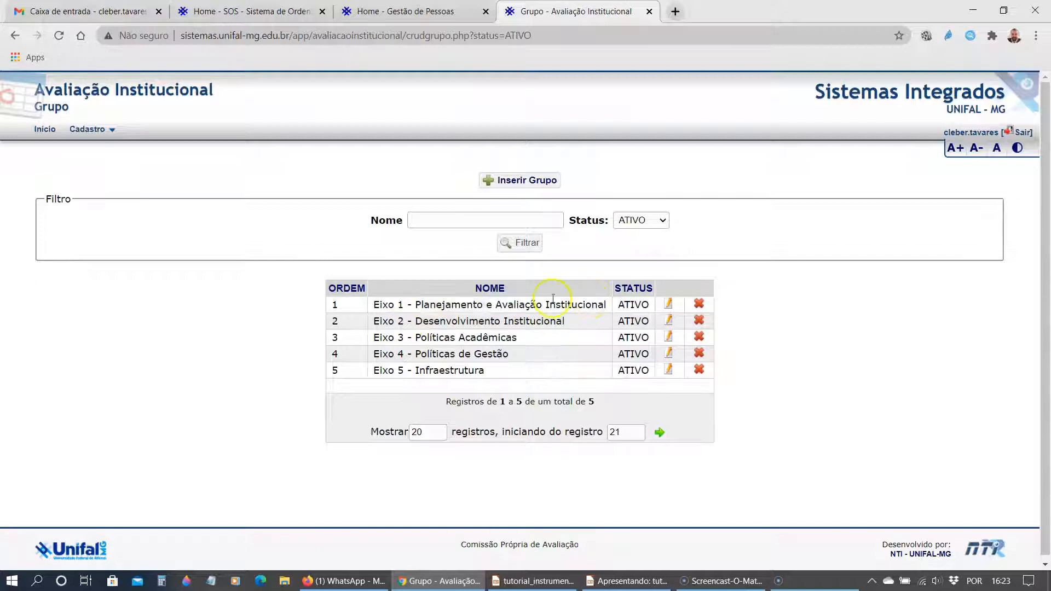
click(111, 134)
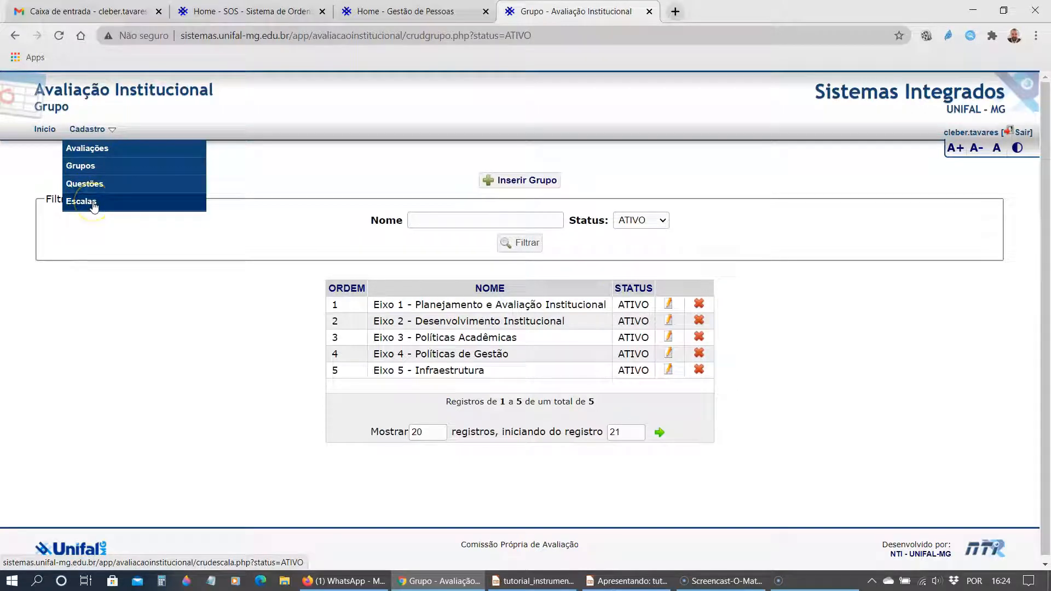
click(82, 202)
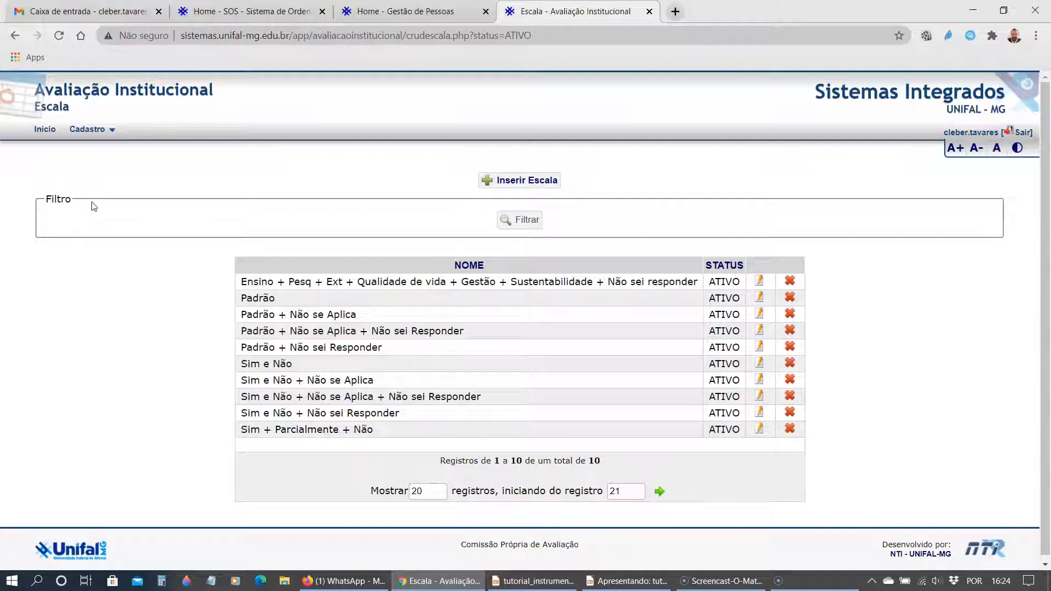
Inspect the answer values of the Padrão and Sim e Não scales, cancelling each edit
click(763, 299)
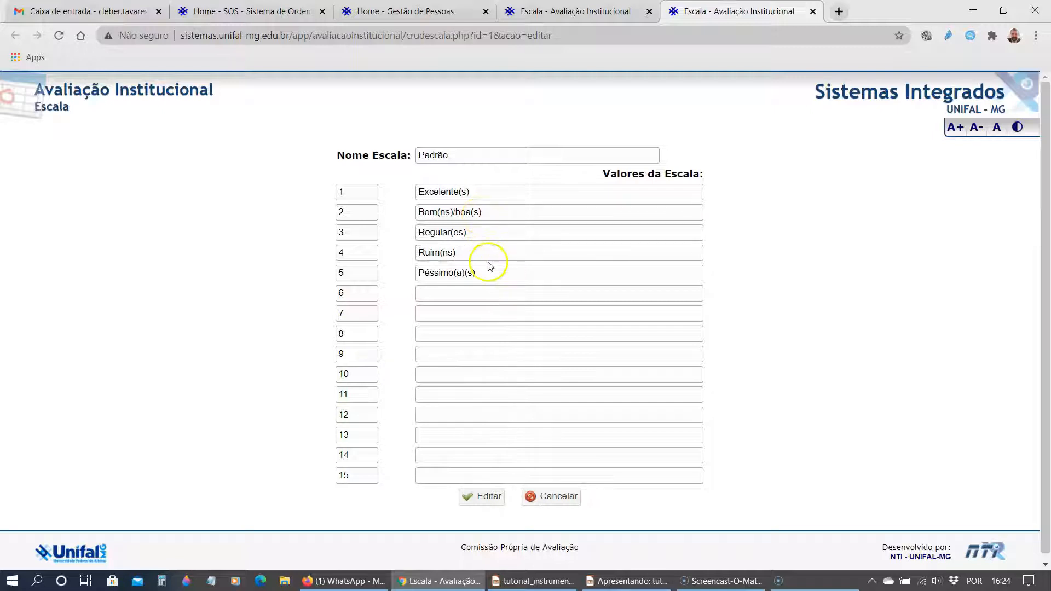
click(536, 496)
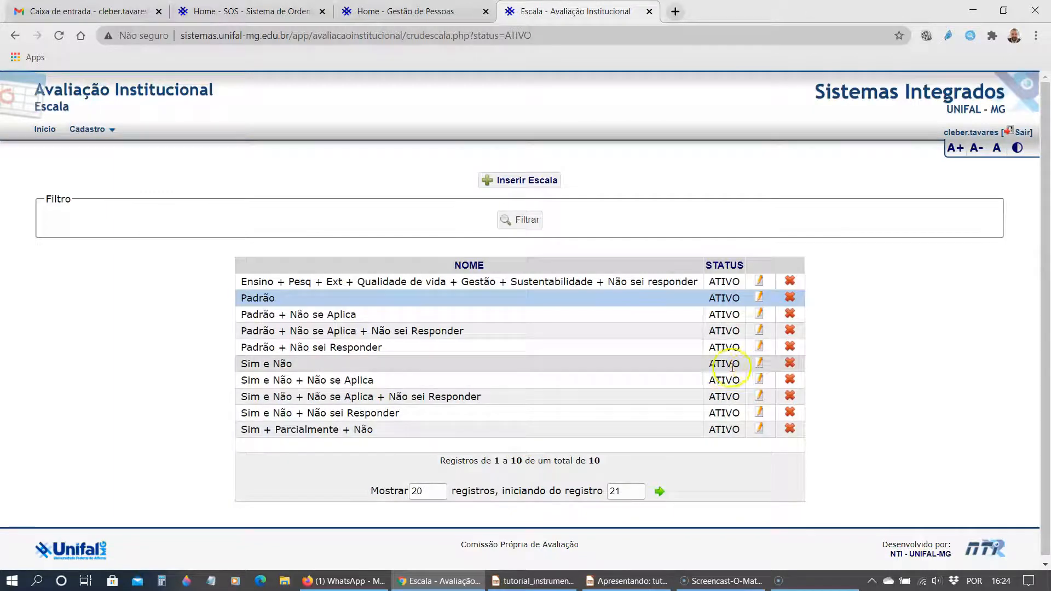
click(763, 365)
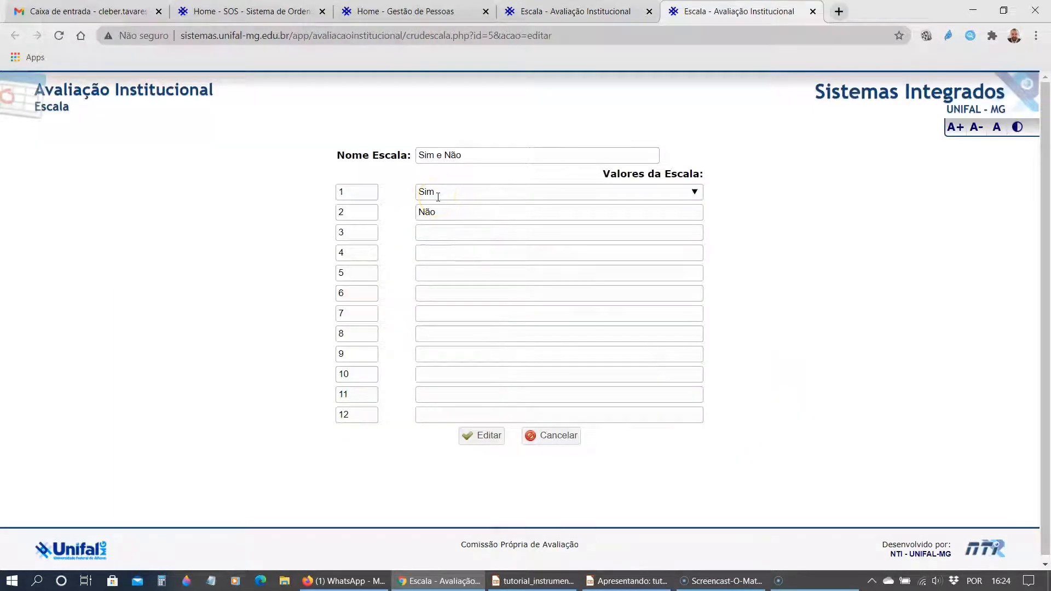
click(553, 439)
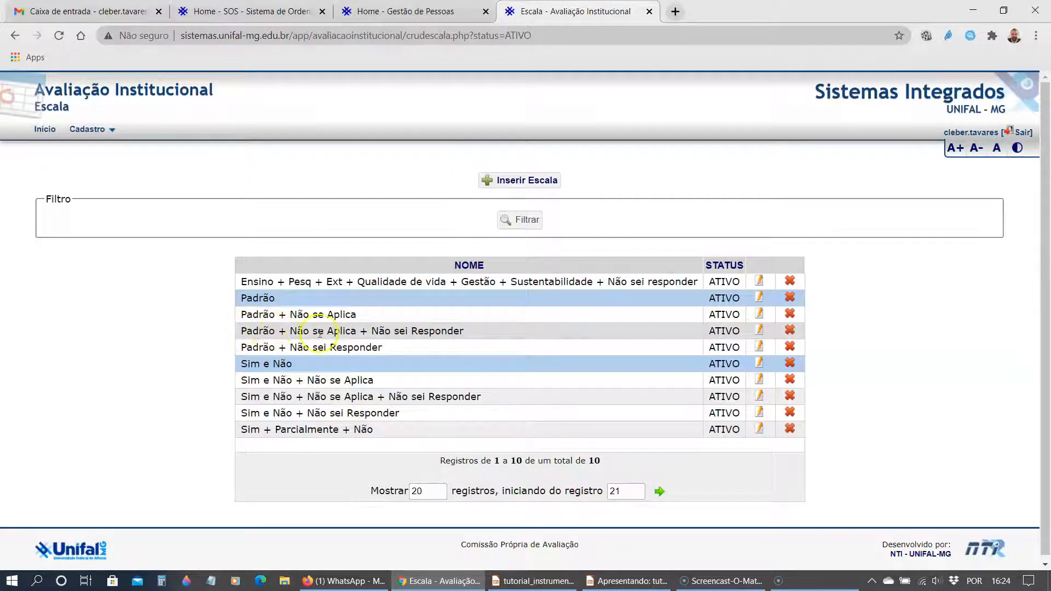
Inspect the values of the "Padrão + Não se Aplica + Não sei Responder" scale and the scale starting with Ensino, cancelling each edit
click(759, 331)
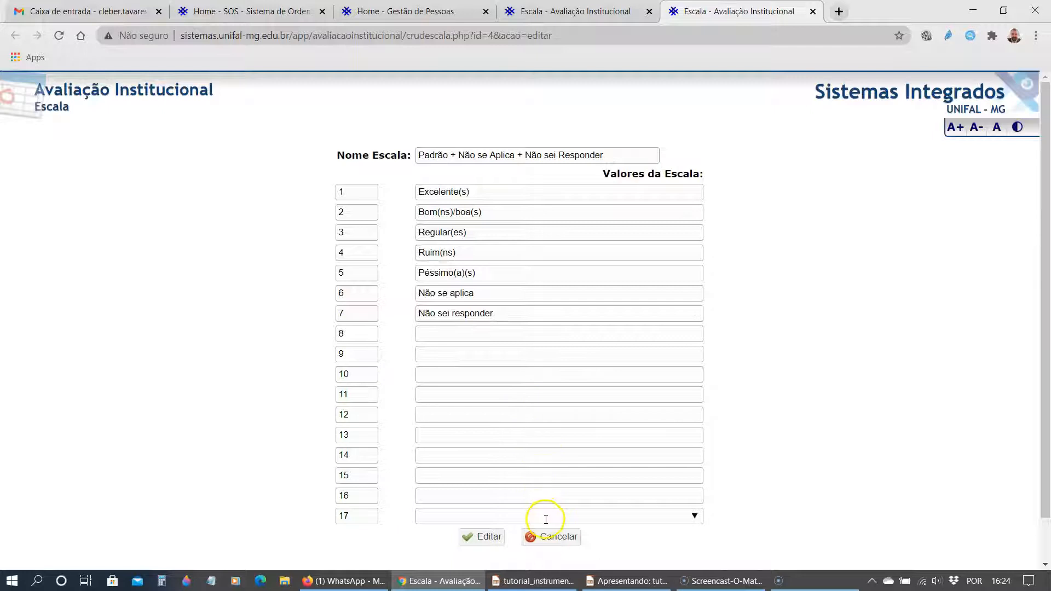
click(550, 539)
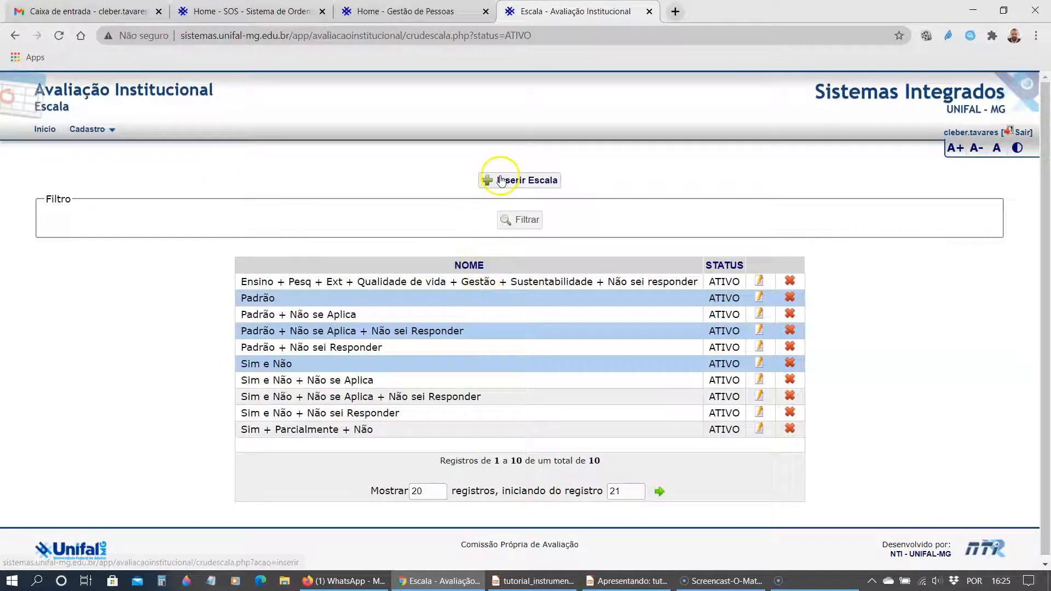
click(758, 283)
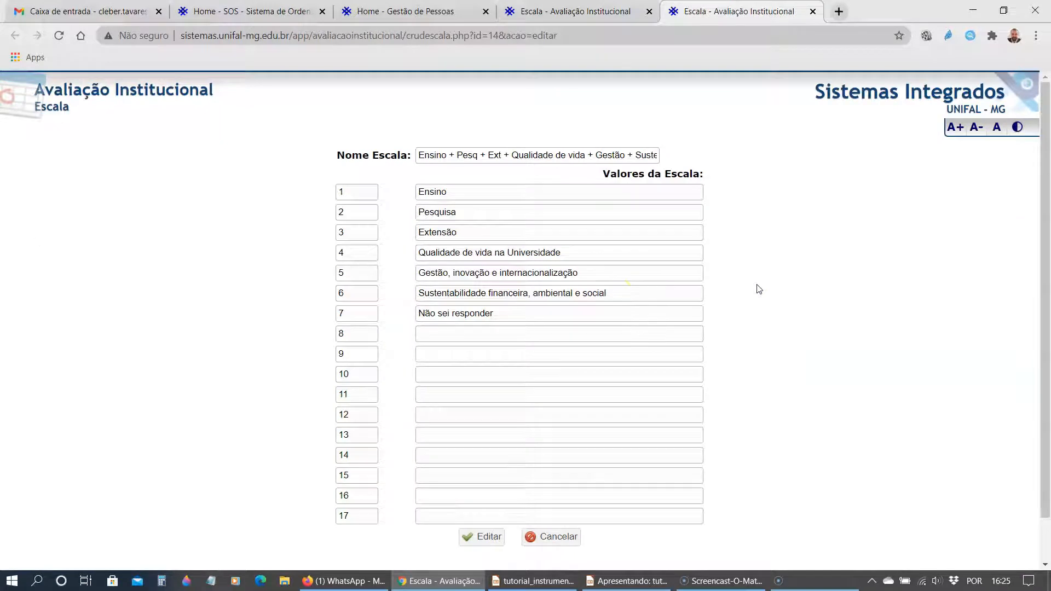
click(547, 538)
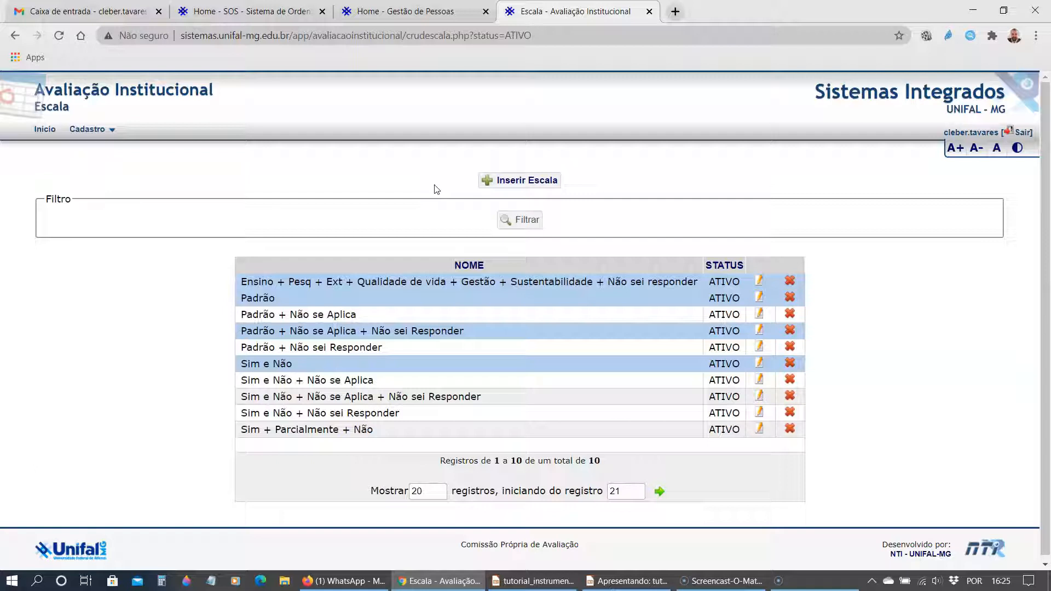
Open the list of registered questions and examine the group, set title, order, type and scale of the Eixo 1 and Eixo 2 entries
click(101, 129)
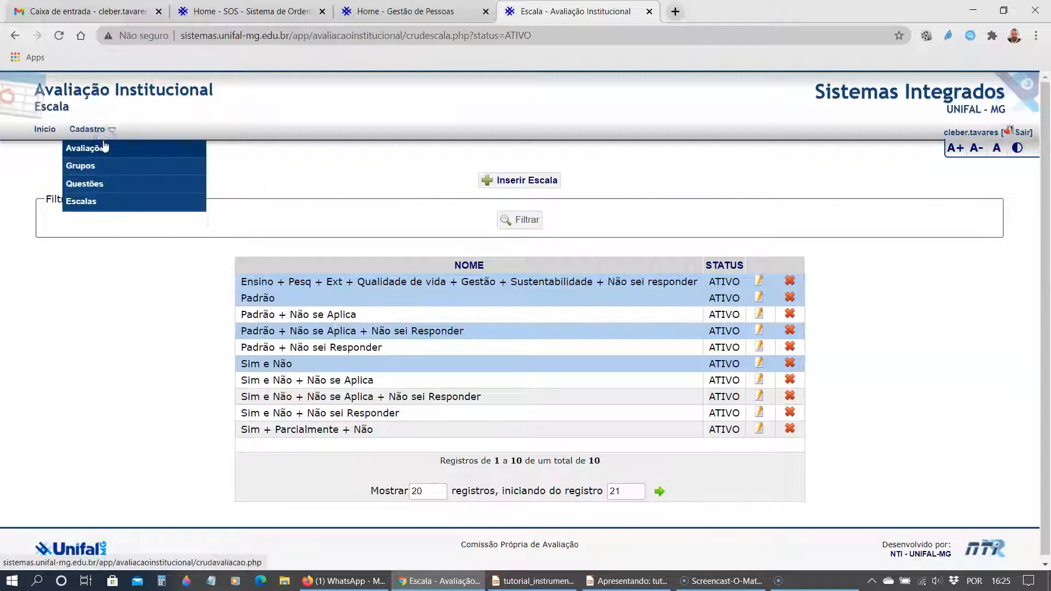
click(117, 188)
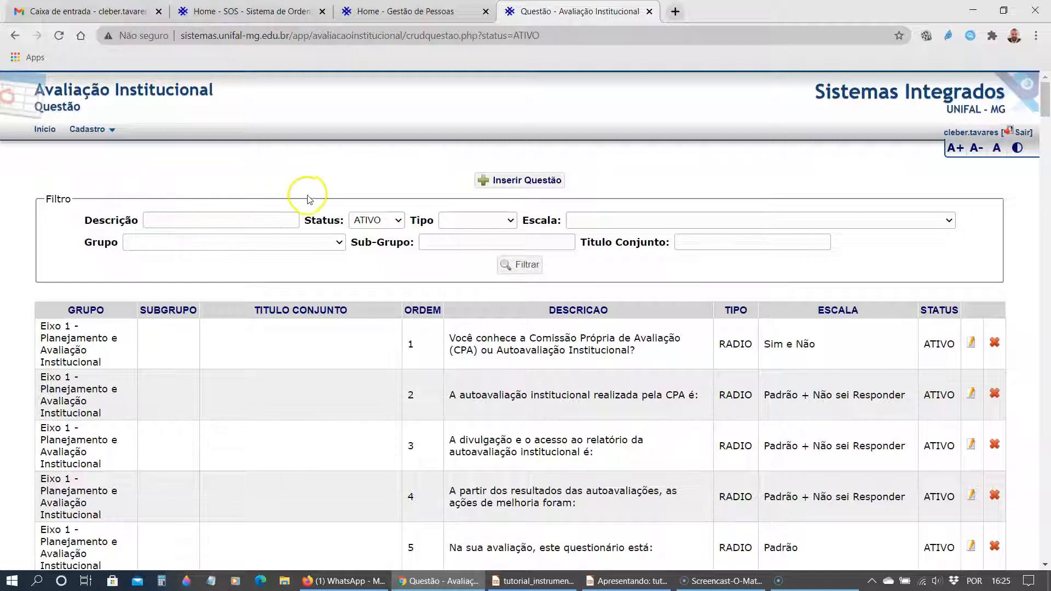
click(1046, 112)
mouse_move(1046, 112)
mouse_down()
mouse_move(1040, 561)
mouse_move(1049, 104)
mouse_up()
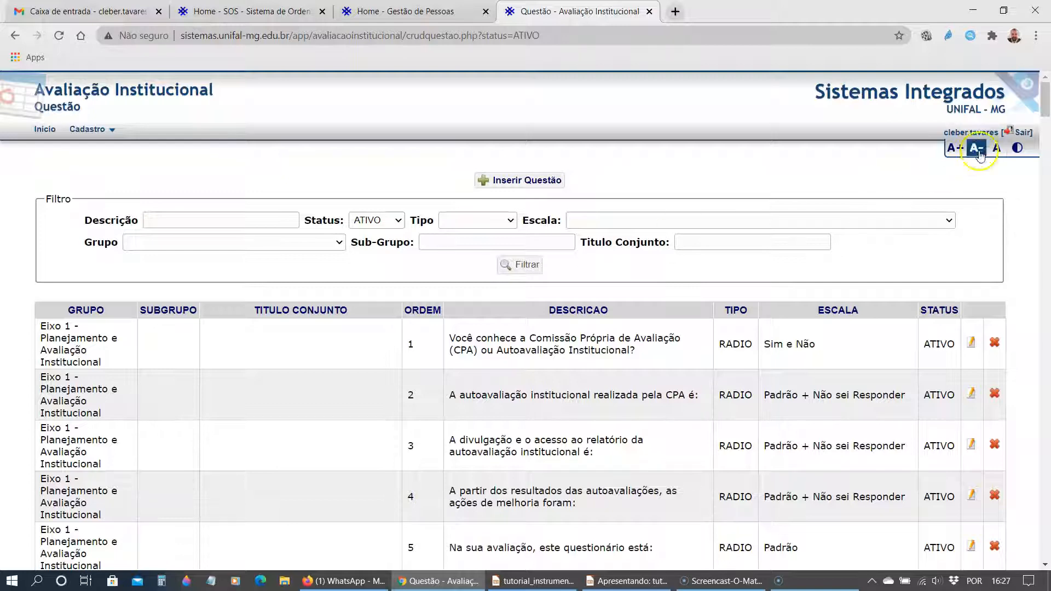
mouse_move(1046, 98)
mouse_down()
mouse_move(1048, 554)
mouse_move(1045, 102)
mouse_up()
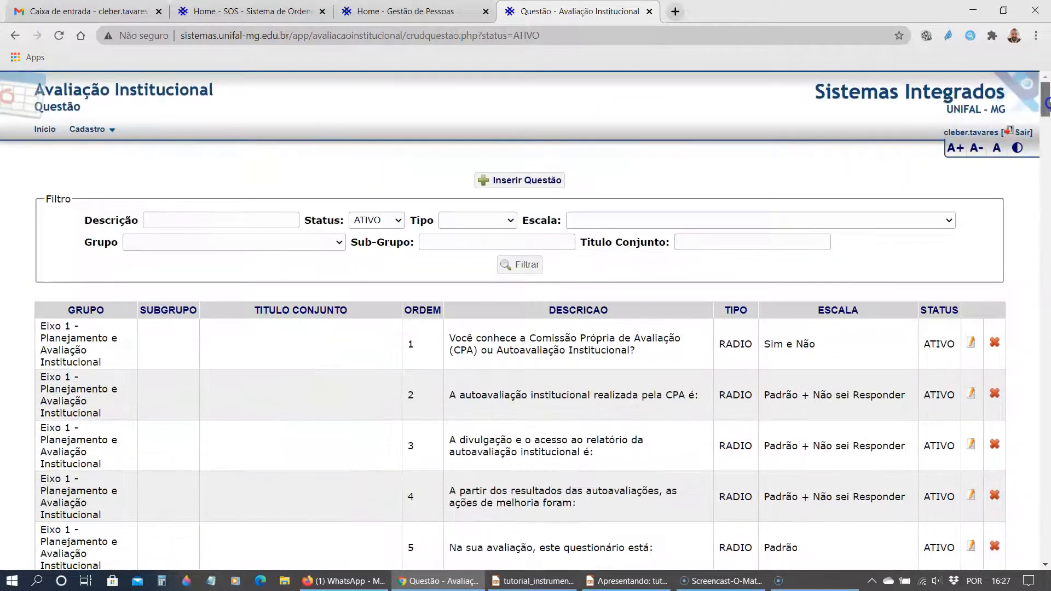
scroll(509, 342, down, 8)
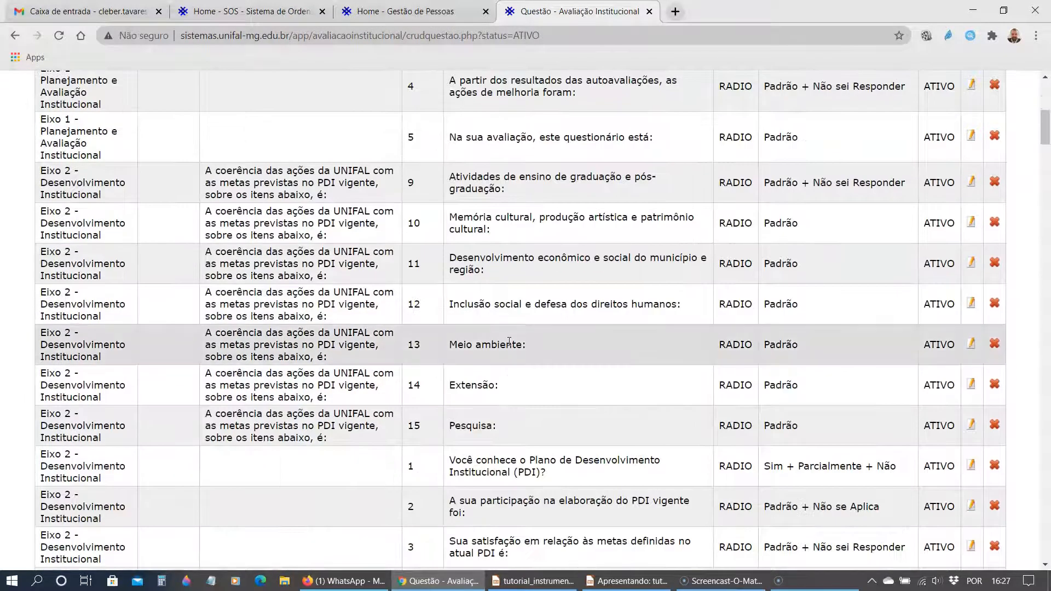
scroll(510, 343, down, 1)
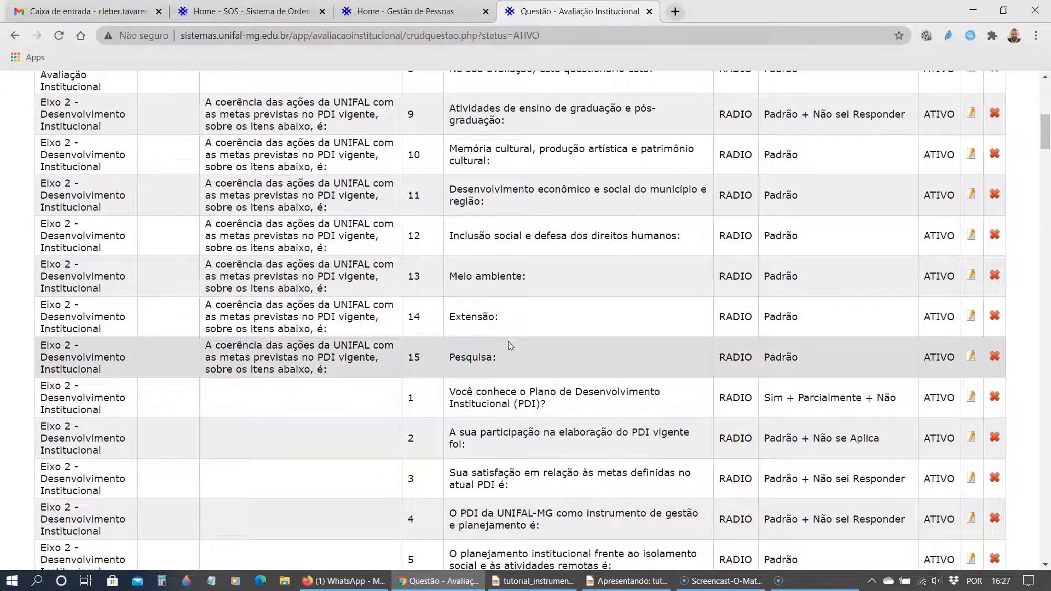
scroll(509, 342, up, 5)
scroll(510, 342, up, 4)
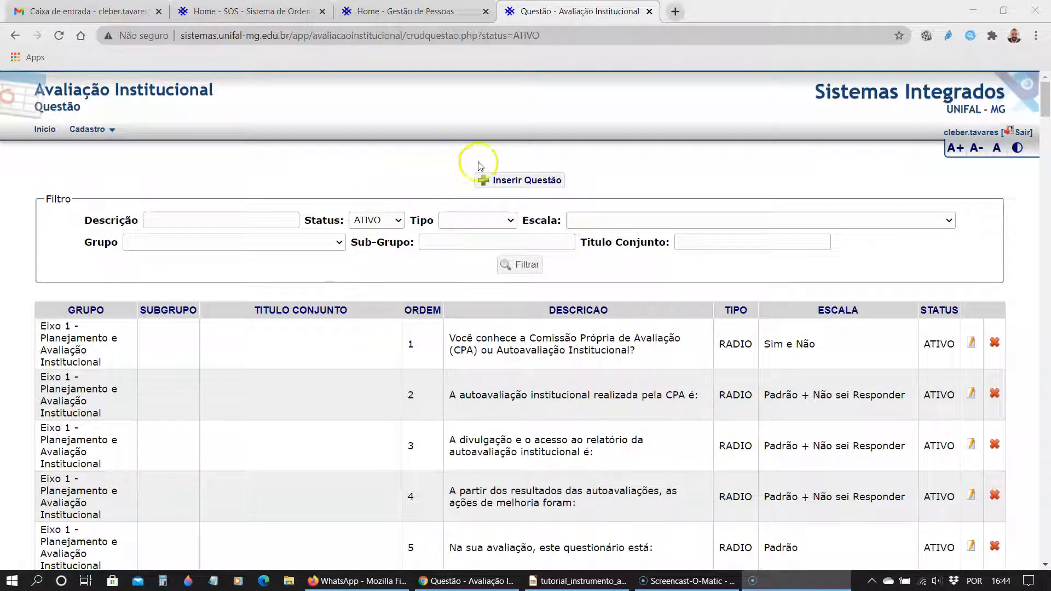
Start inserting a new question and set its type to RADIO
click(507, 181)
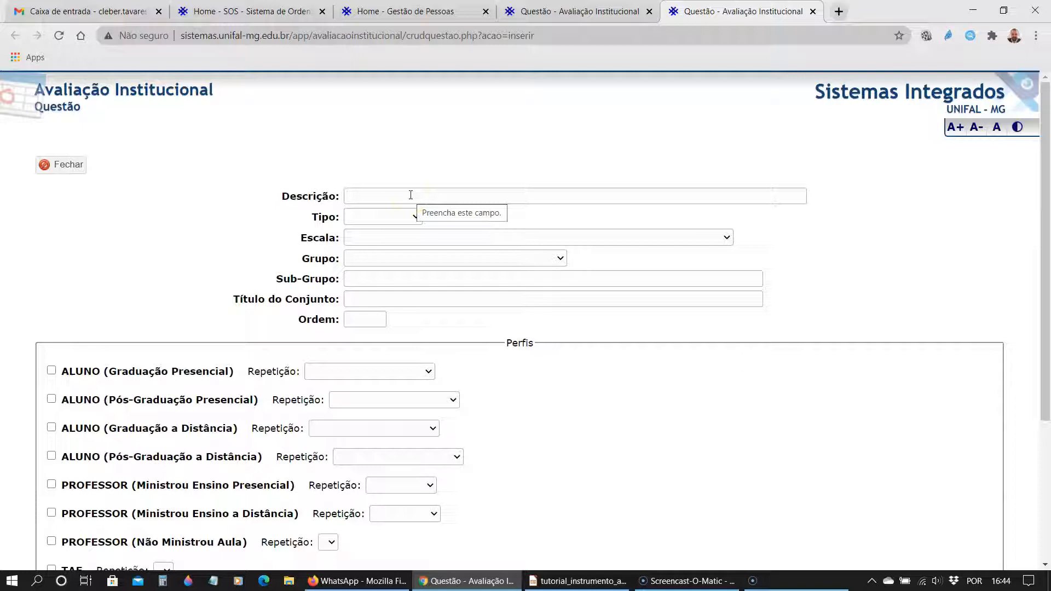
click(413, 215)
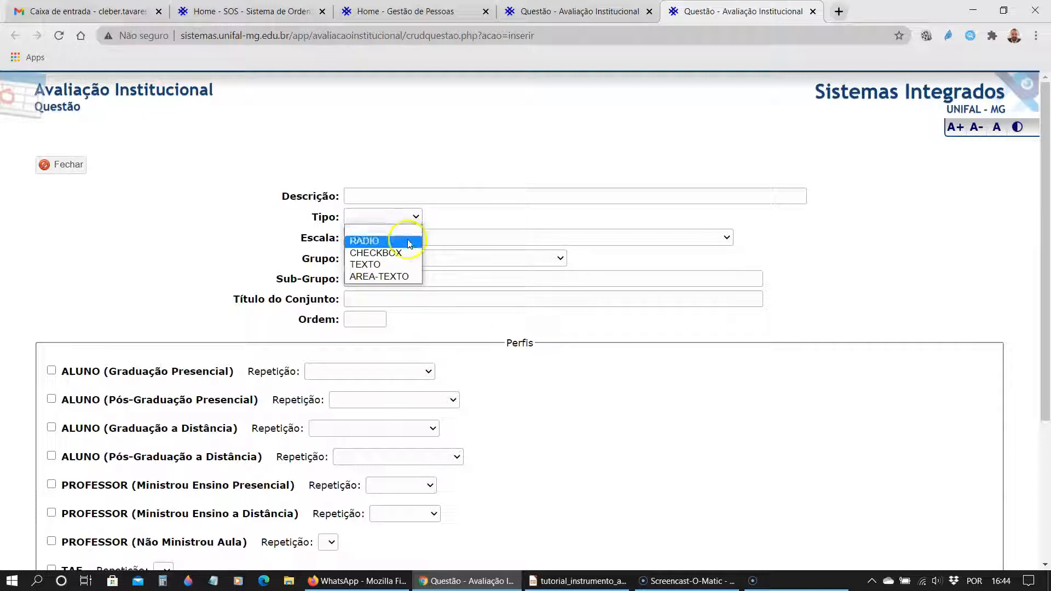
click(409, 242)
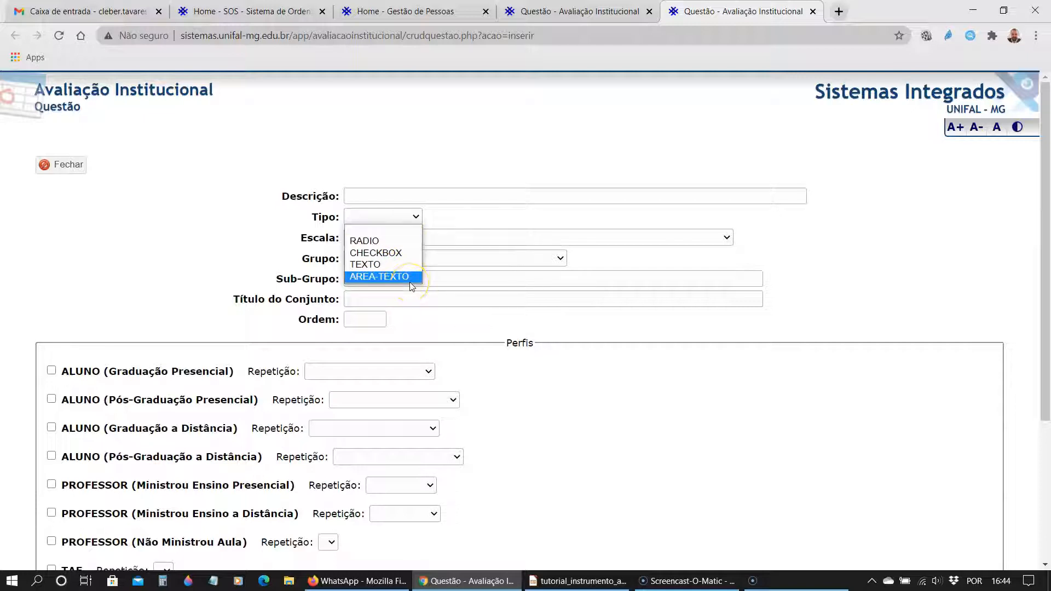
click(403, 246)
click(406, 242)
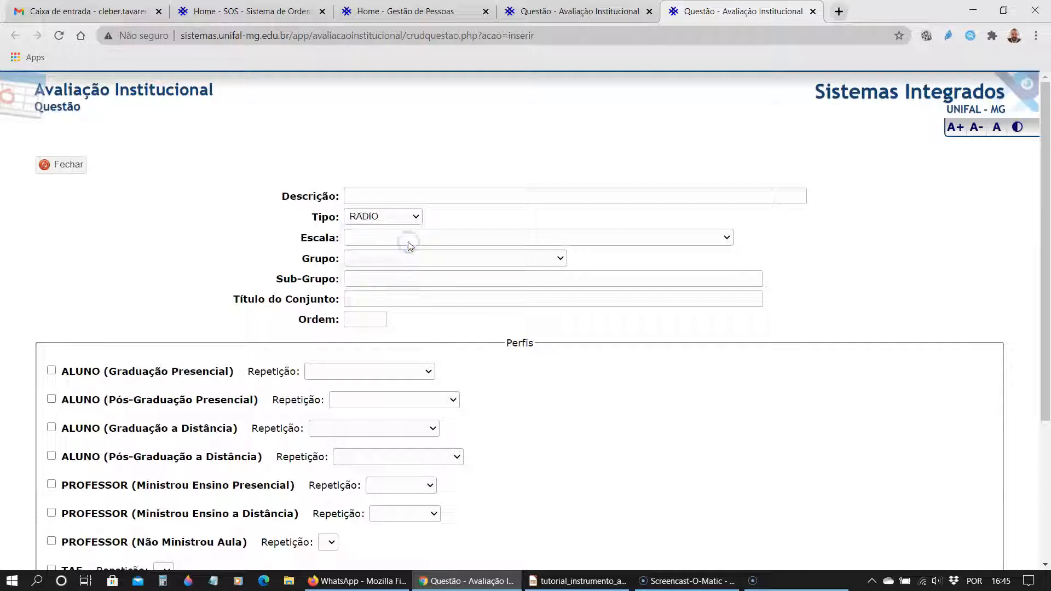
Switch the question type to CHECKBOX and view the answer scales offered for it
click(415, 217)
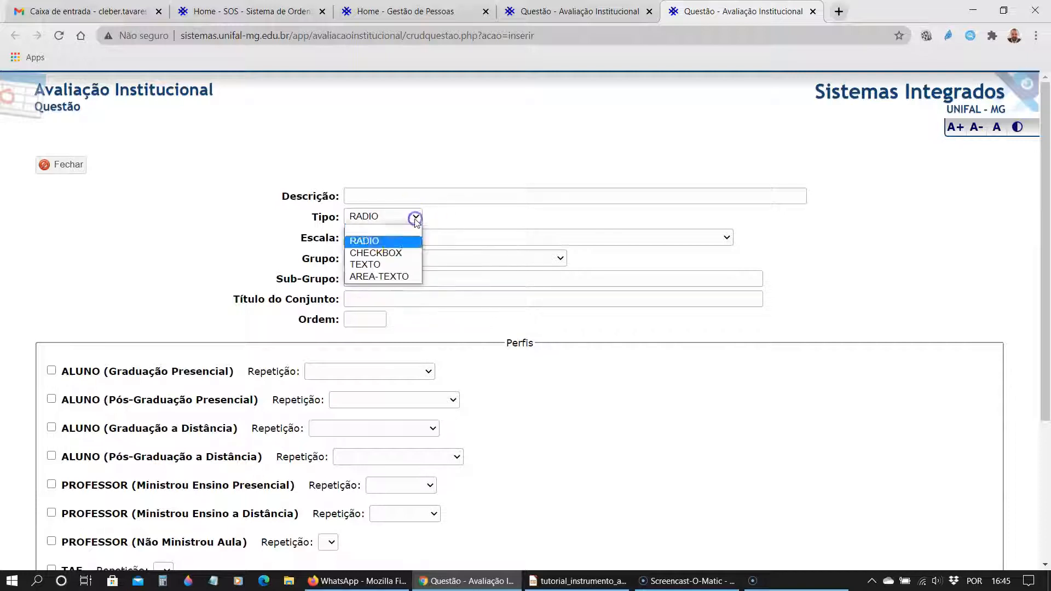
click(391, 253)
click(364, 239)
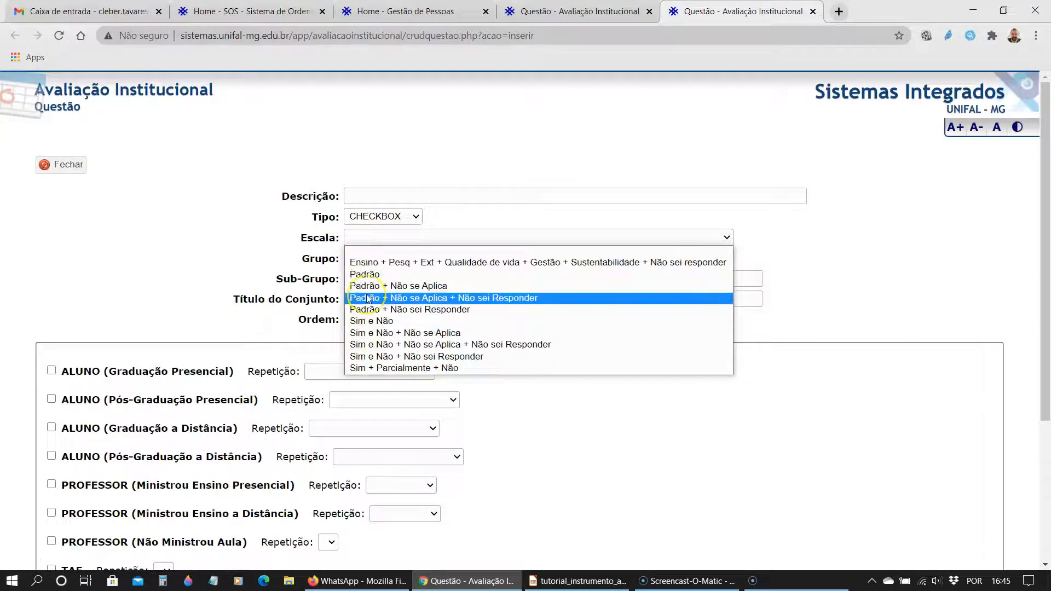
click(441, 212)
Try the TEXTO type and the AREA-TEXTO type for the question, and review the available type options
click(416, 216)
click(377, 264)
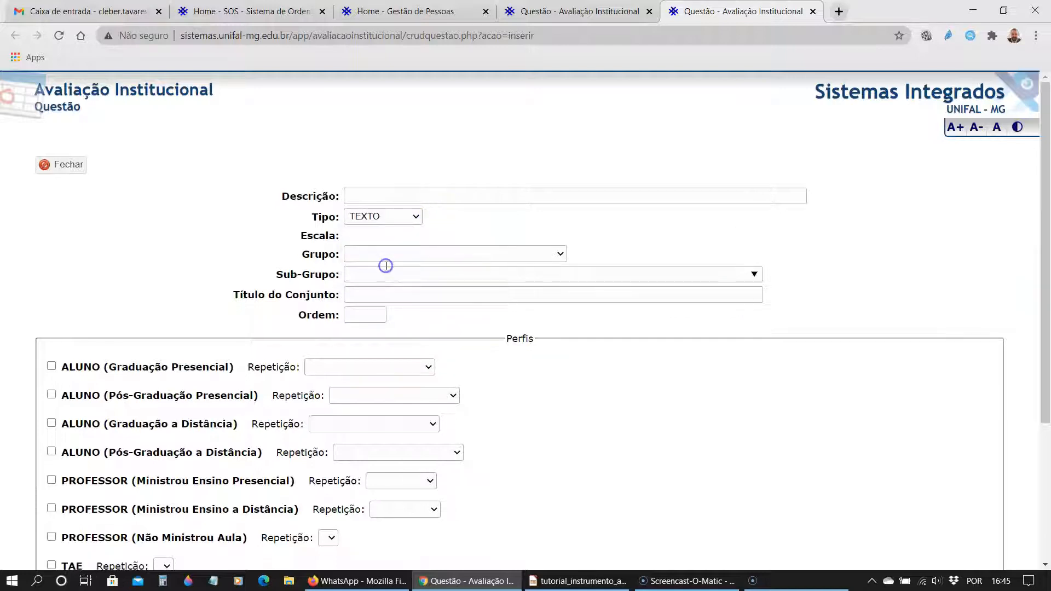
click(402, 216)
click(374, 276)
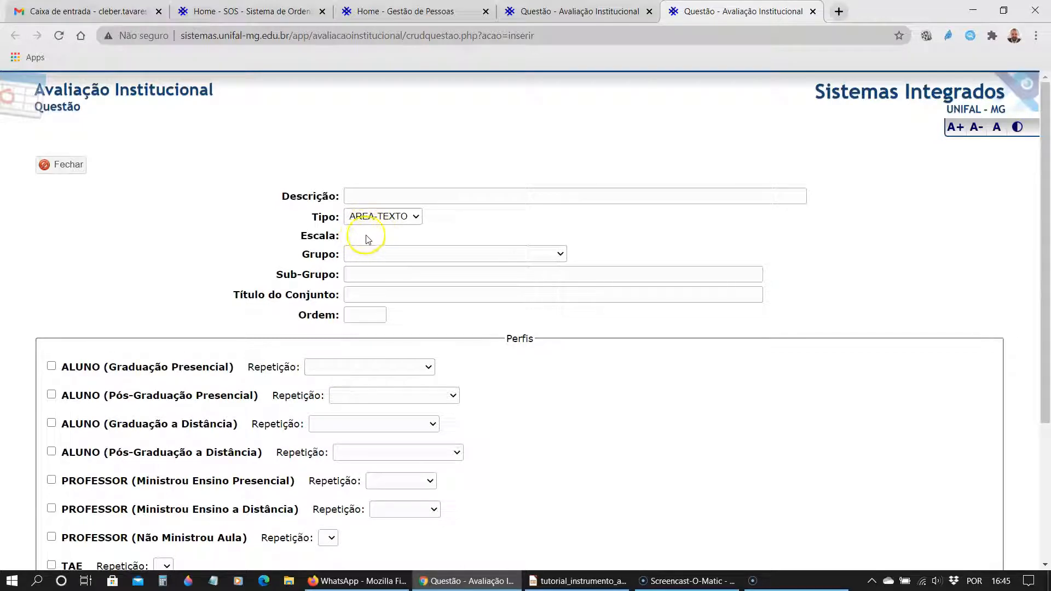
click(416, 216)
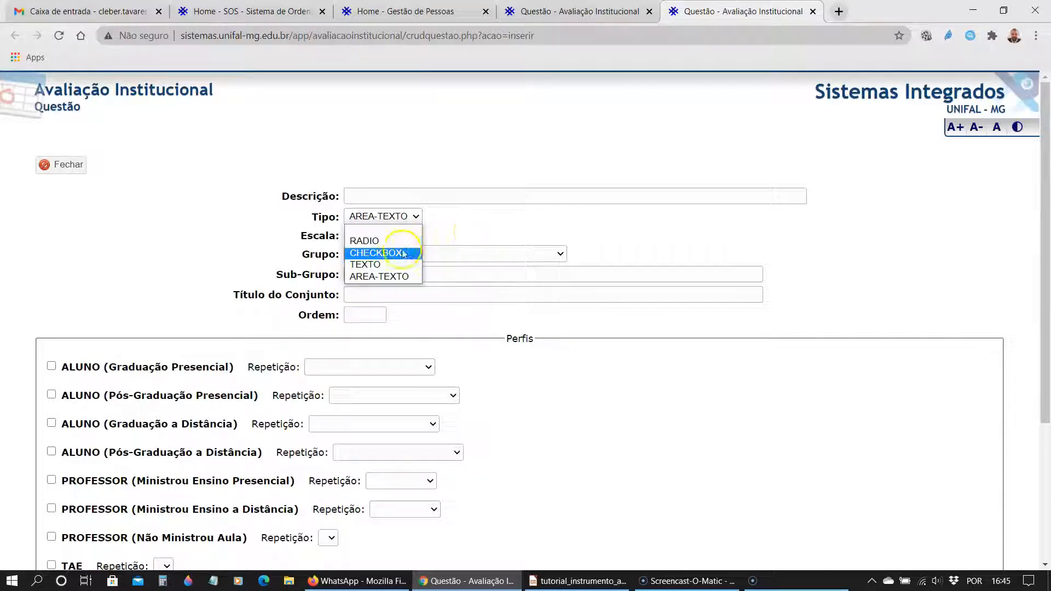
click(402, 280)
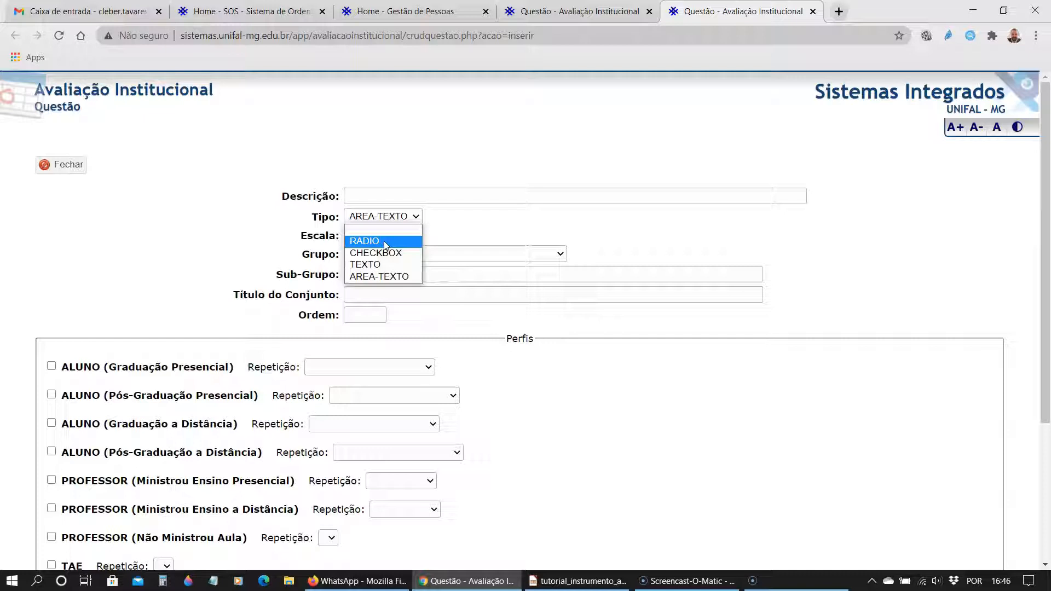
click(393, 254)
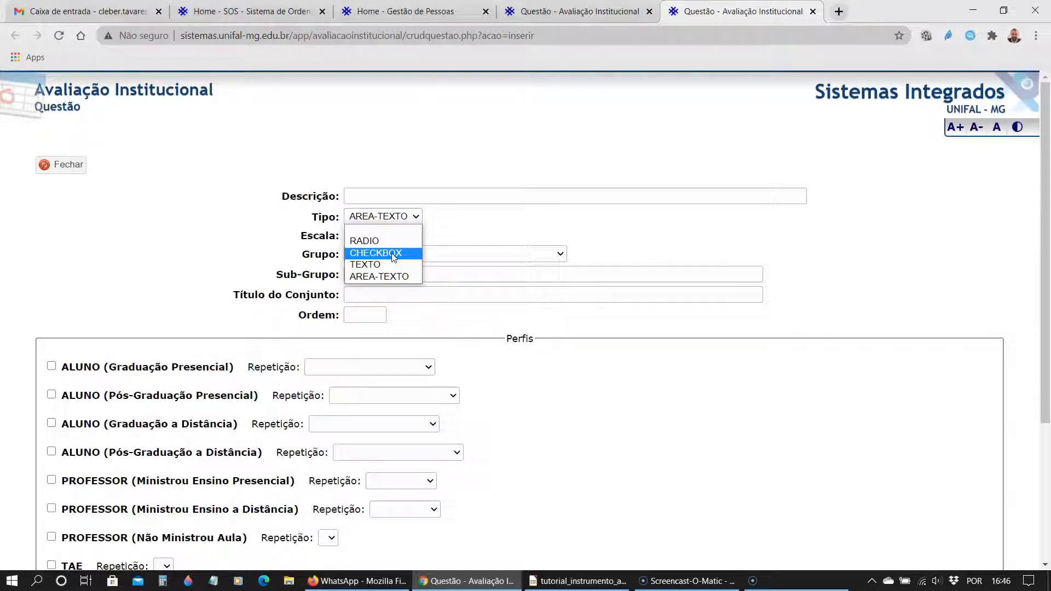
Try ticking the Graduação Presencial, Pós-Graduação Presencial and Graduação a Distância student profiles, and clear them again
scroll(176, 312, down, 1)
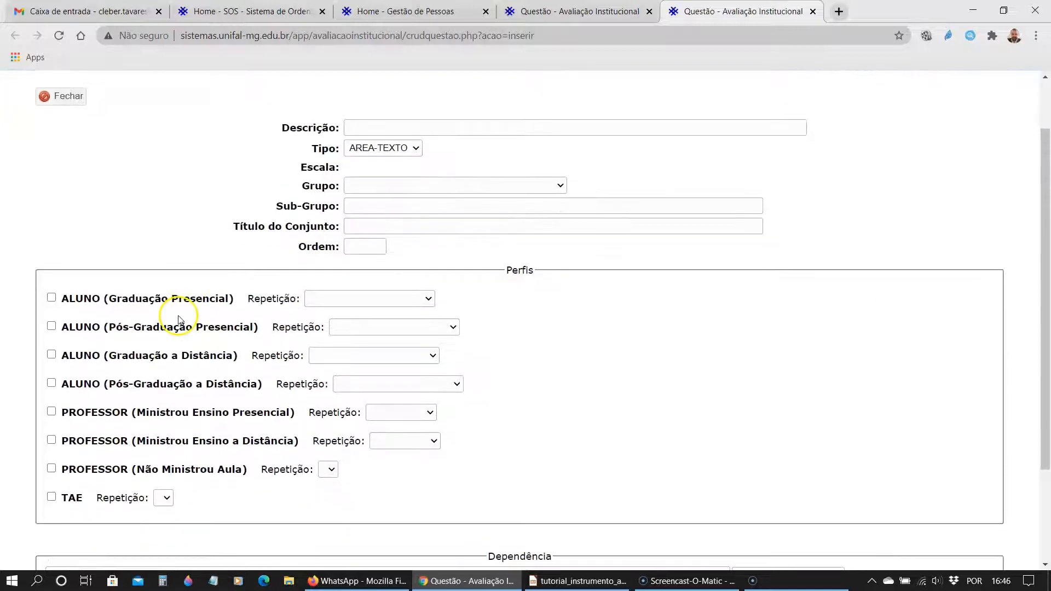
click(52, 297)
click(52, 326)
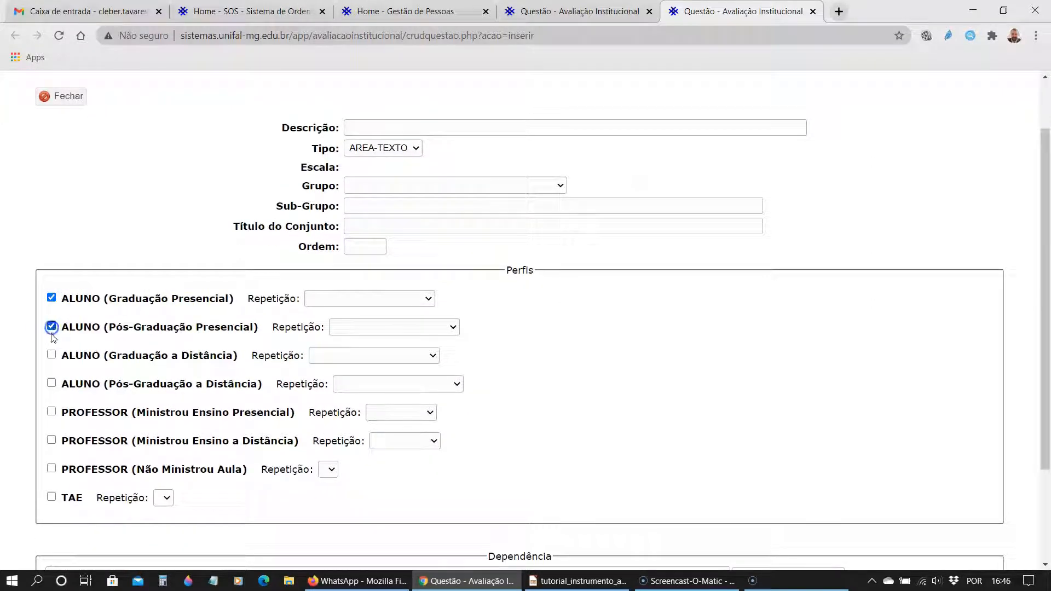
click(51, 354)
click(51, 355)
click(51, 297)
click(52, 327)
Review the question type options again, keeping AREA-TEXTO selected
scroll(352, 293, up, 2)
click(412, 217)
click(389, 277)
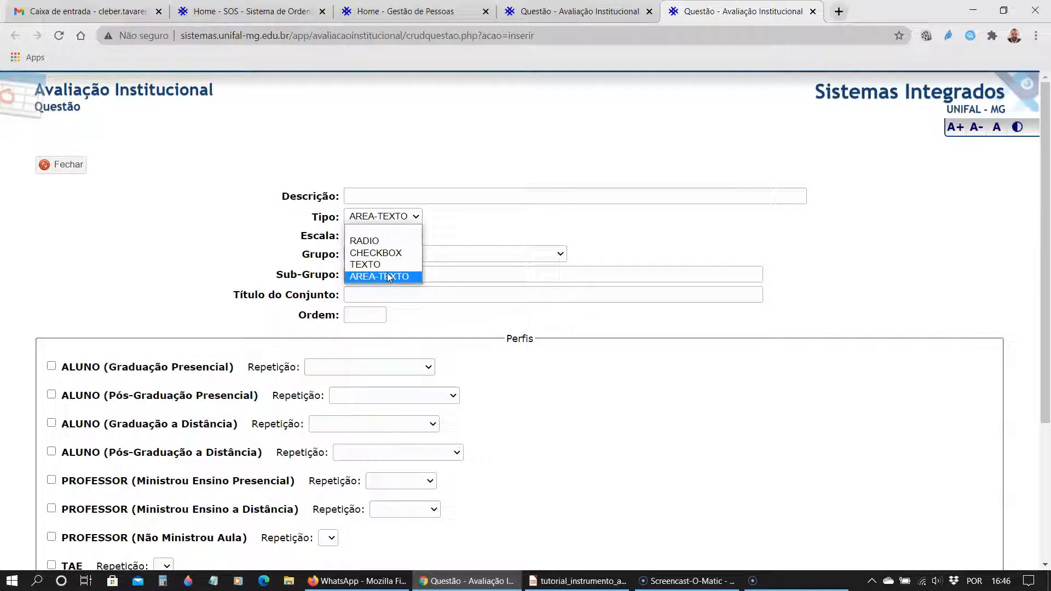
click(386, 279)
click(375, 281)
click(372, 296)
click(749, 217)
click(734, 198)
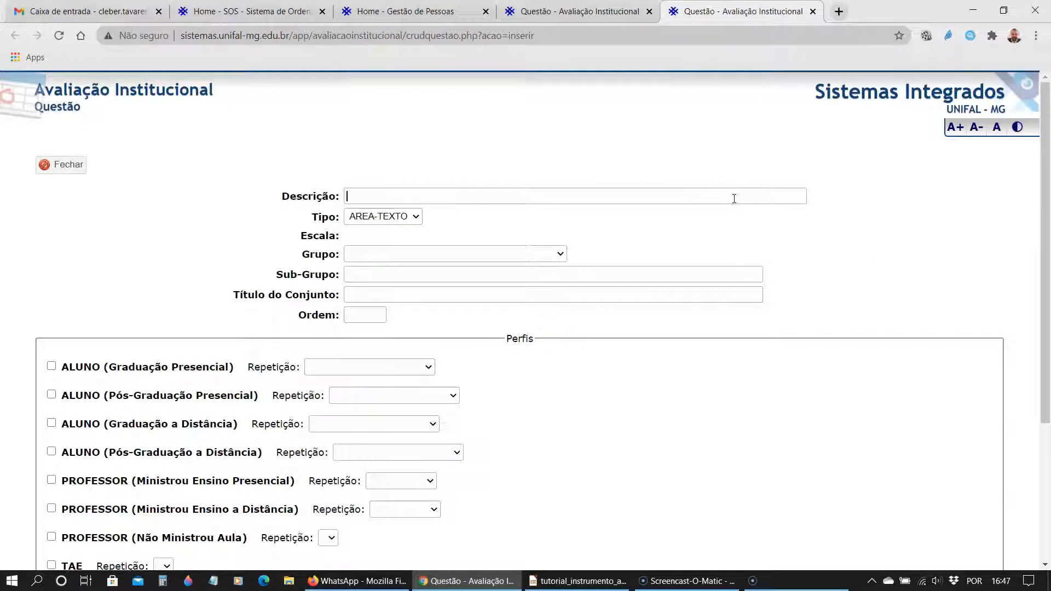
click(408, 218)
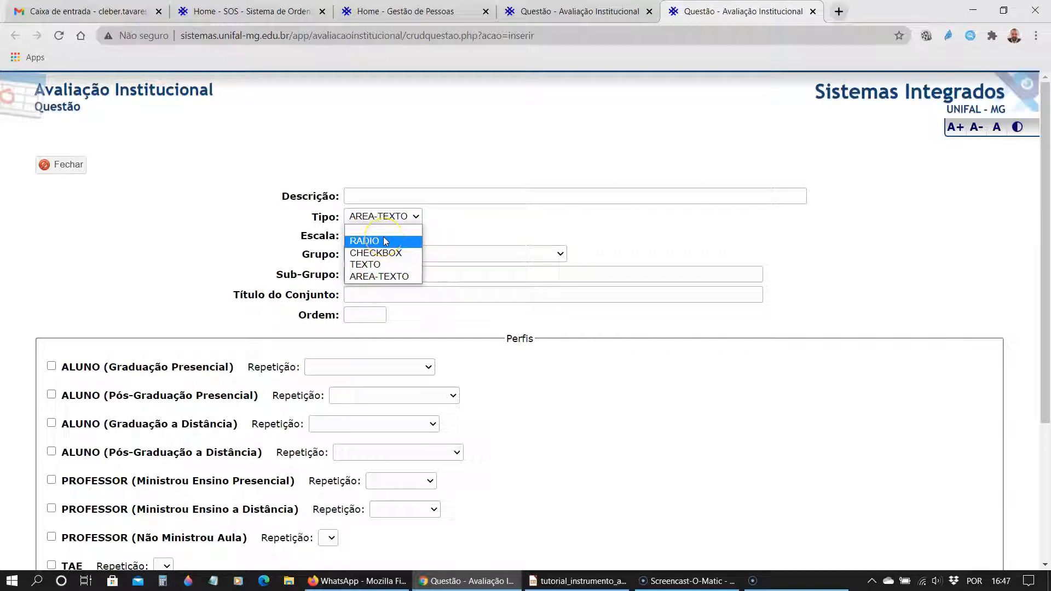
click(480, 227)
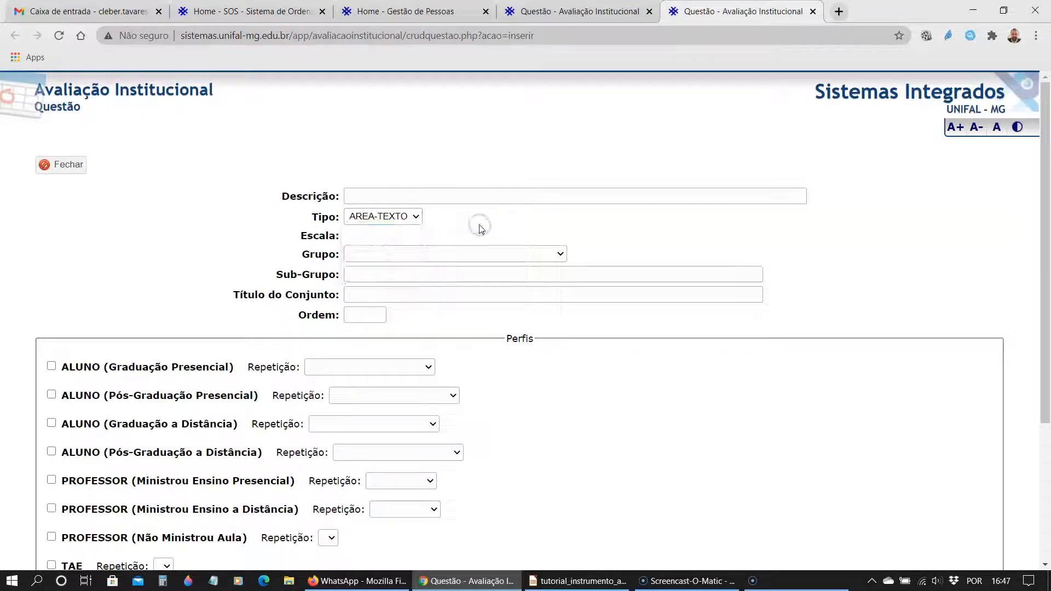
Set the question type to RADIO and its scale to Padrão
click(410, 215)
click(389, 233)
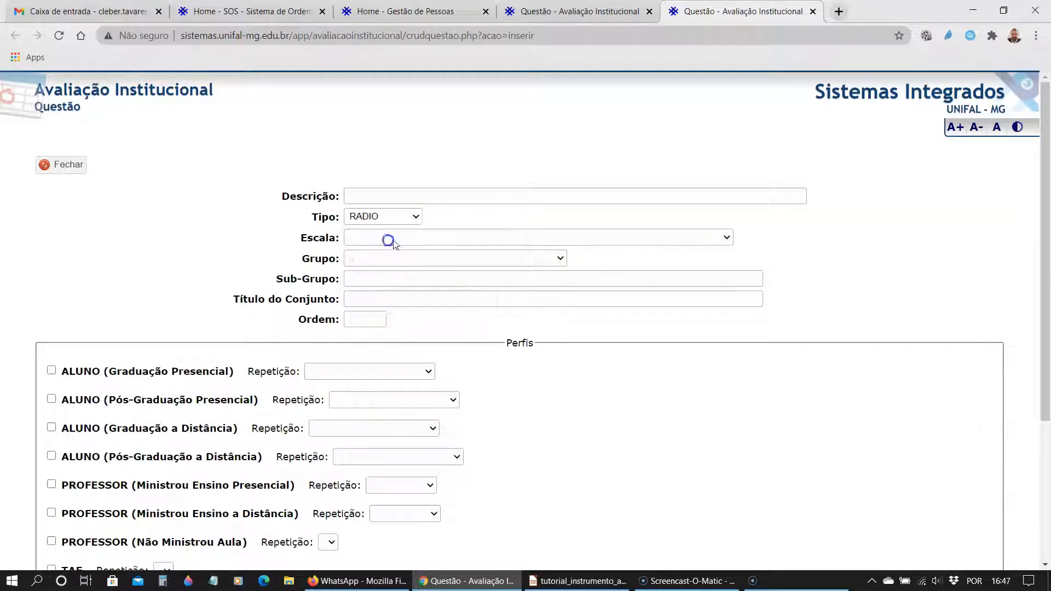
click(389, 238)
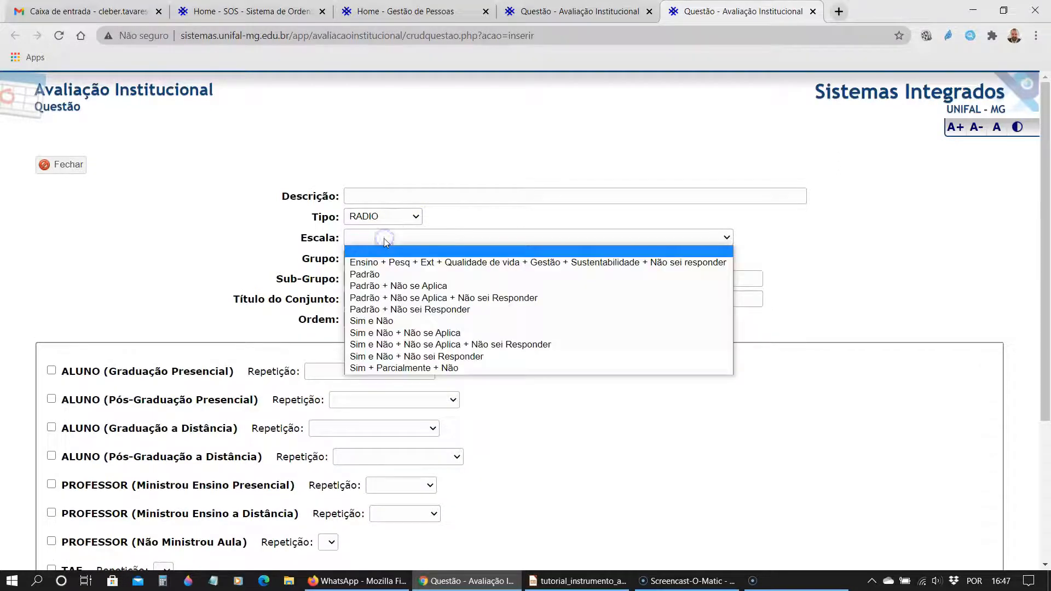
click(377, 275)
Examine the available groups, sub-groups and set titles for the question without choosing any
click(390, 258)
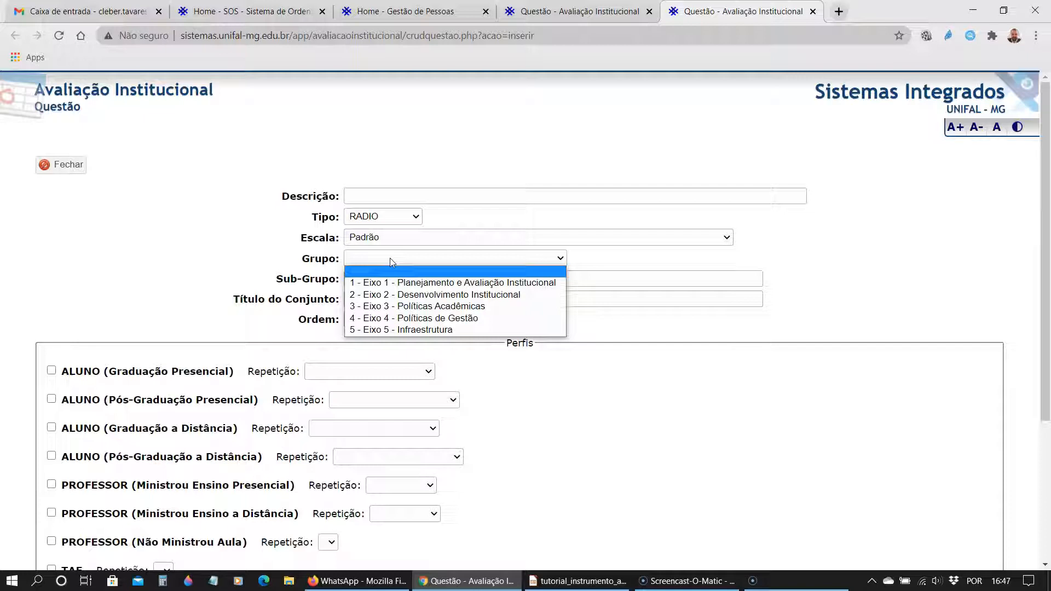
click(606, 264)
click(594, 283)
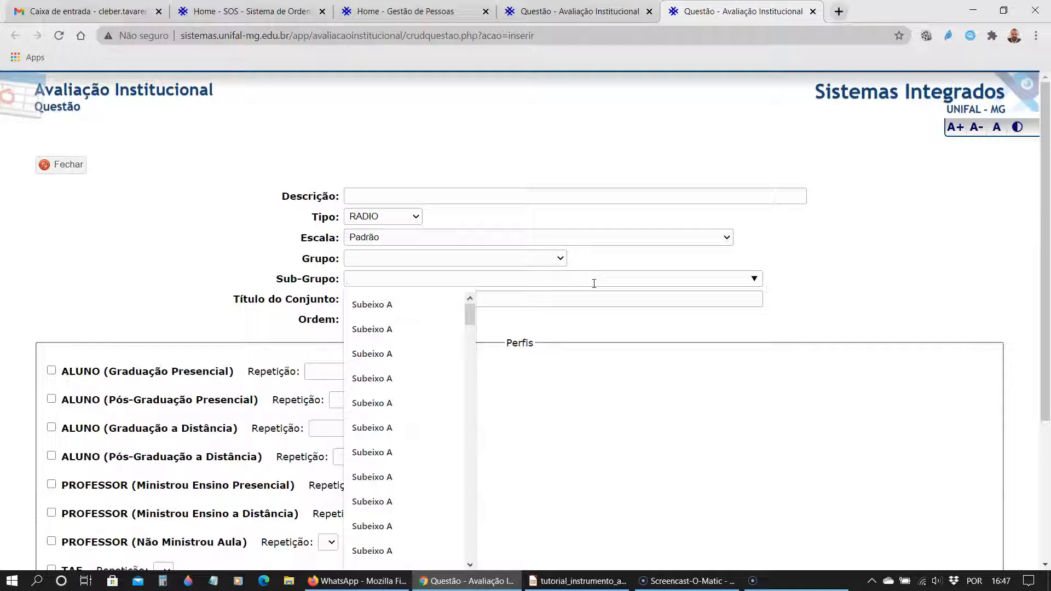
drag(468, 315, 493, 312)
click(520, 314)
click(564, 300)
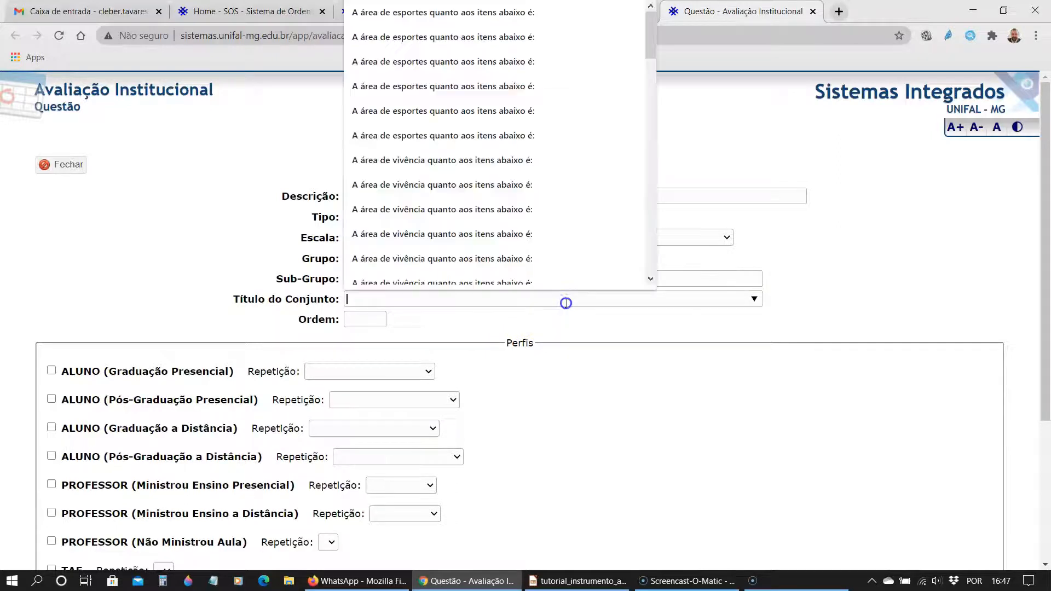
click(563, 327)
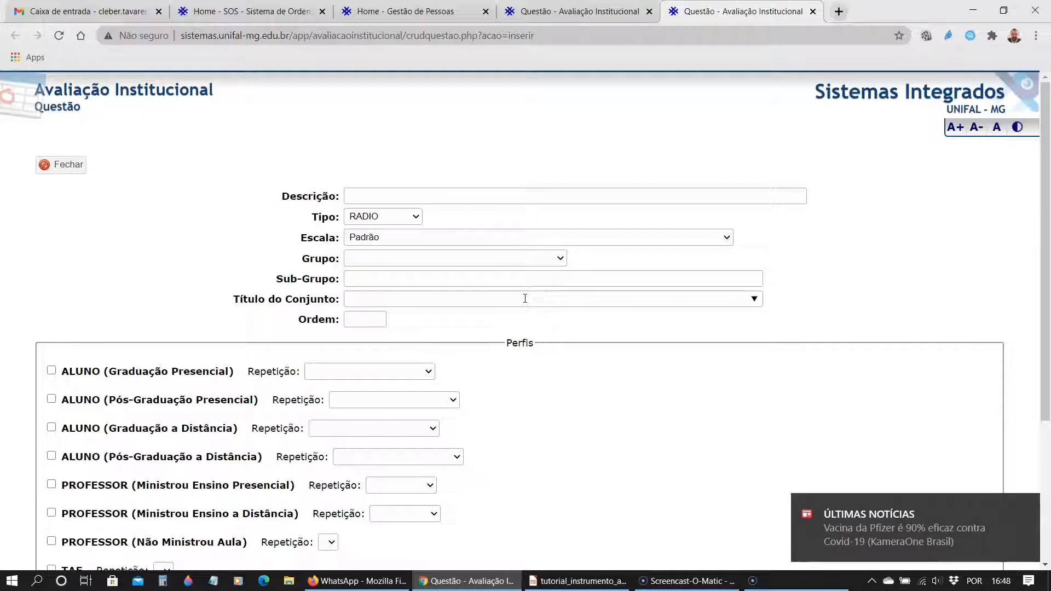
Try ticking all four ALUNO profiles, and clear them again
scroll(534, 307, down, 1)
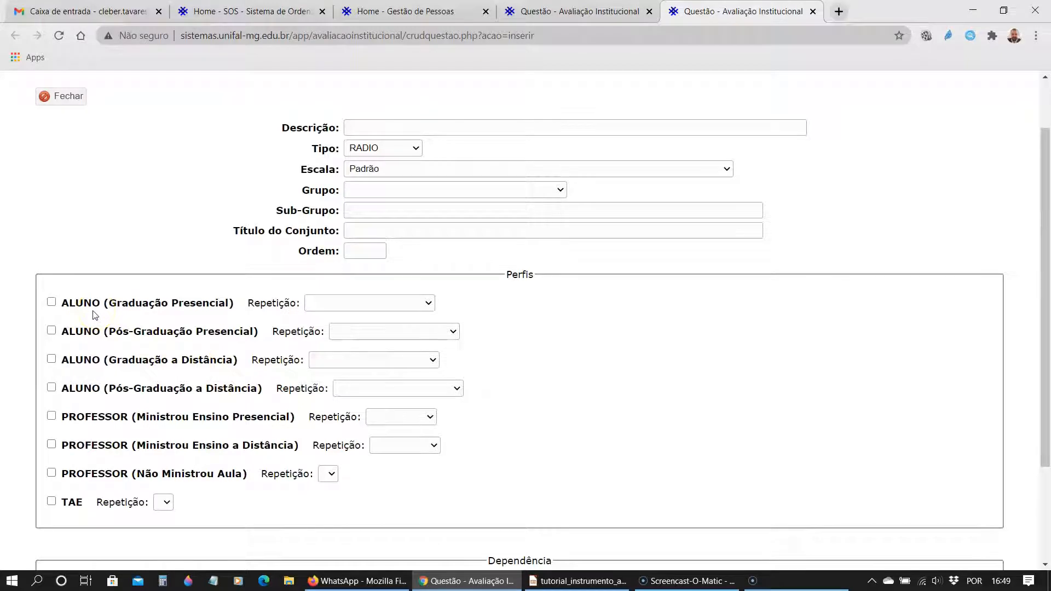
drag(108, 302, 217, 305)
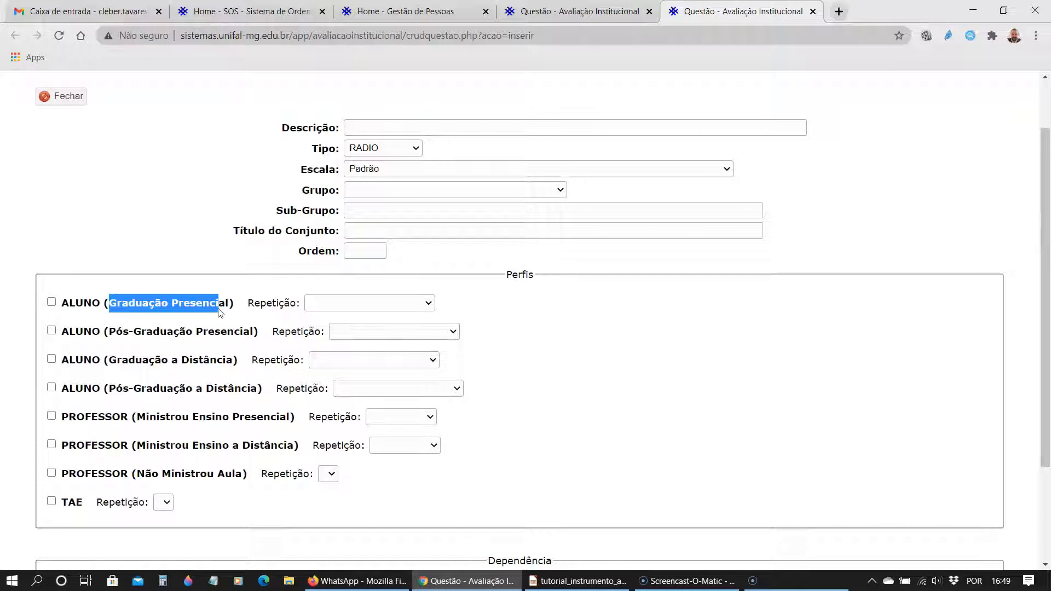
click(51, 305)
click(51, 330)
click(52, 361)
click(51, 388)
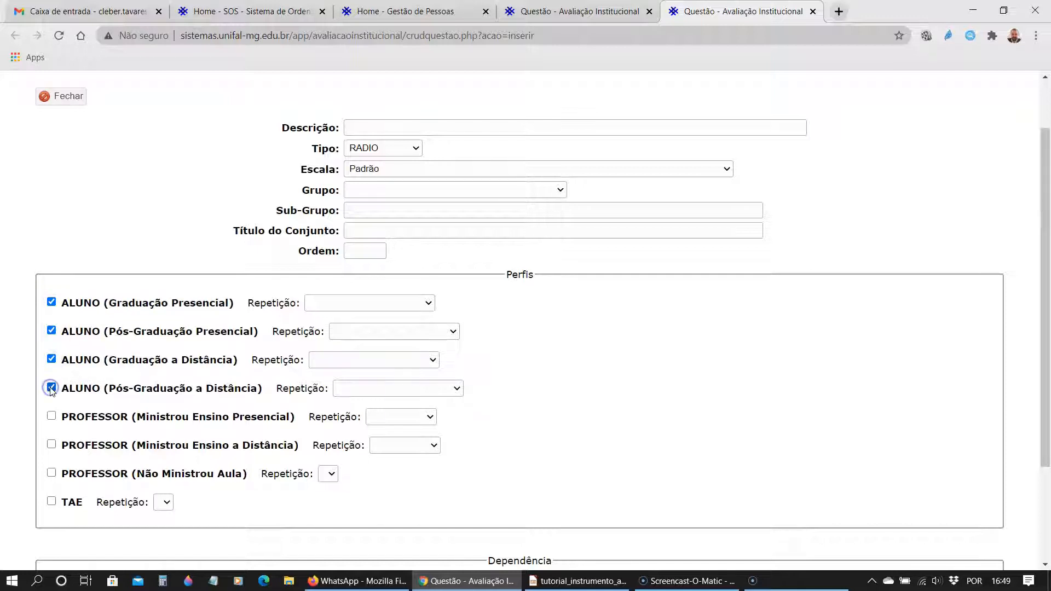
click(52, 388)
click(52, 360)
click(52, 332)
click(51, 303)
Try ticking the three PROFESSOR profiles and the TAE profile, and clear them again
click(51, 416)
click(51, 444)
click(52, 472)
click(51, 502)
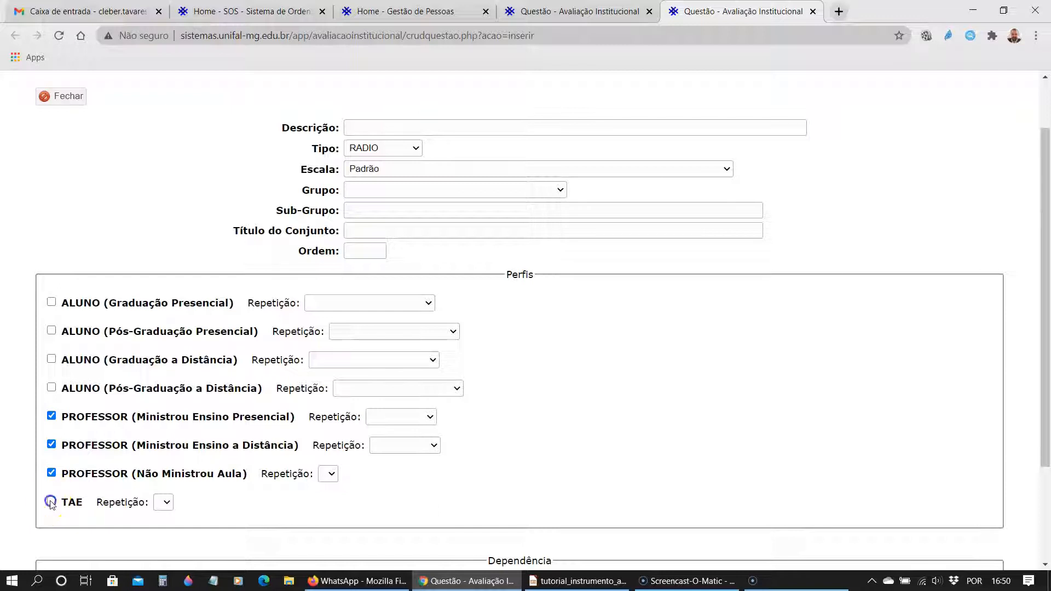
click(51, 502)
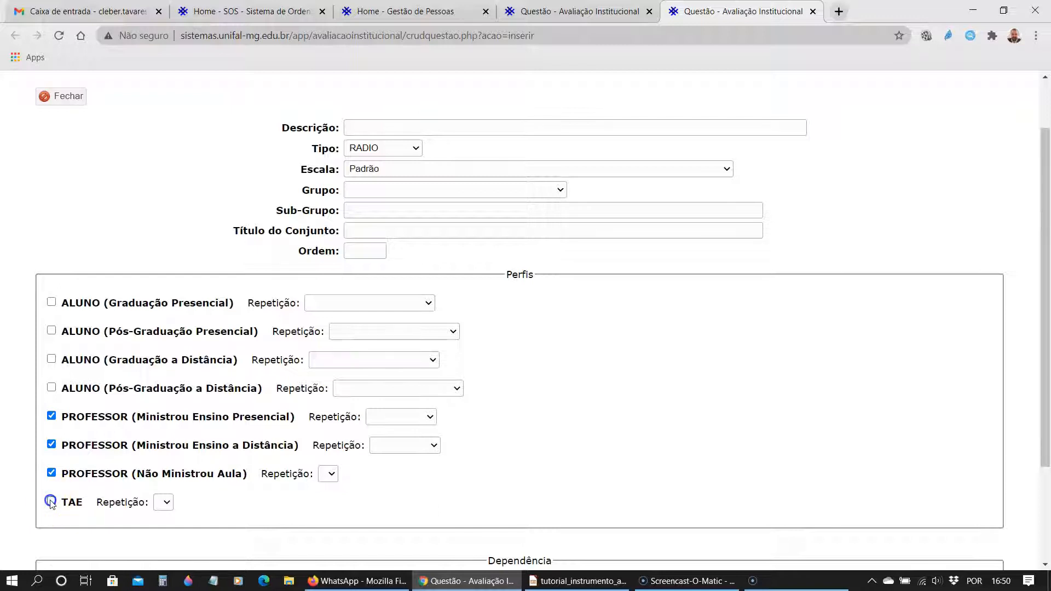
click(52, 472)
click(51, 444)
click(51, 416)
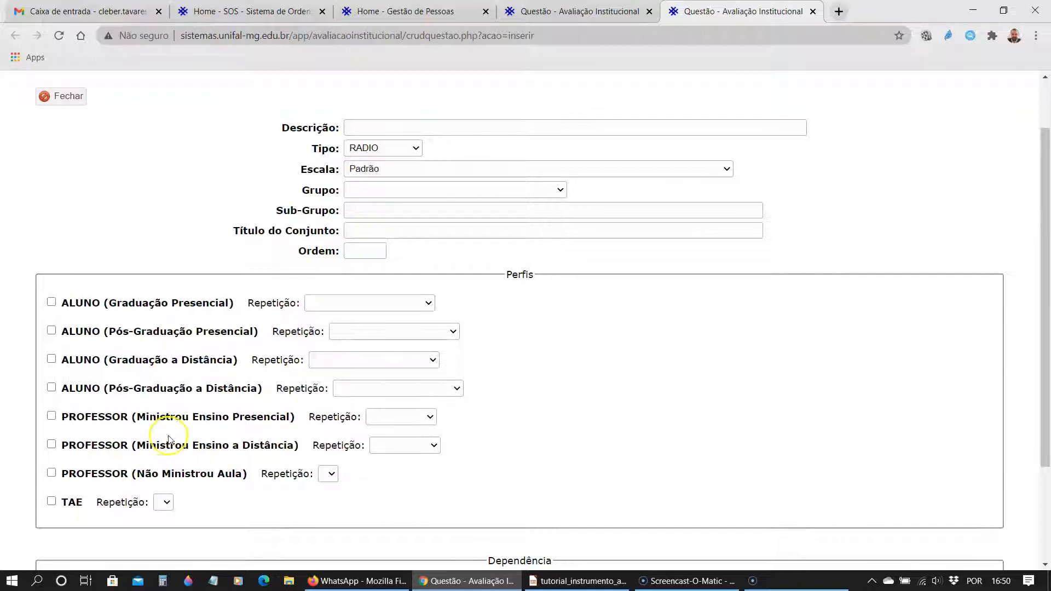
Highlight the Ministrou Ensino a Distância and Não Ministrou Aula profile labels, and view the repetition options for ALUNO (Graduação Presencial)
drag(170, 445, 297, 440)
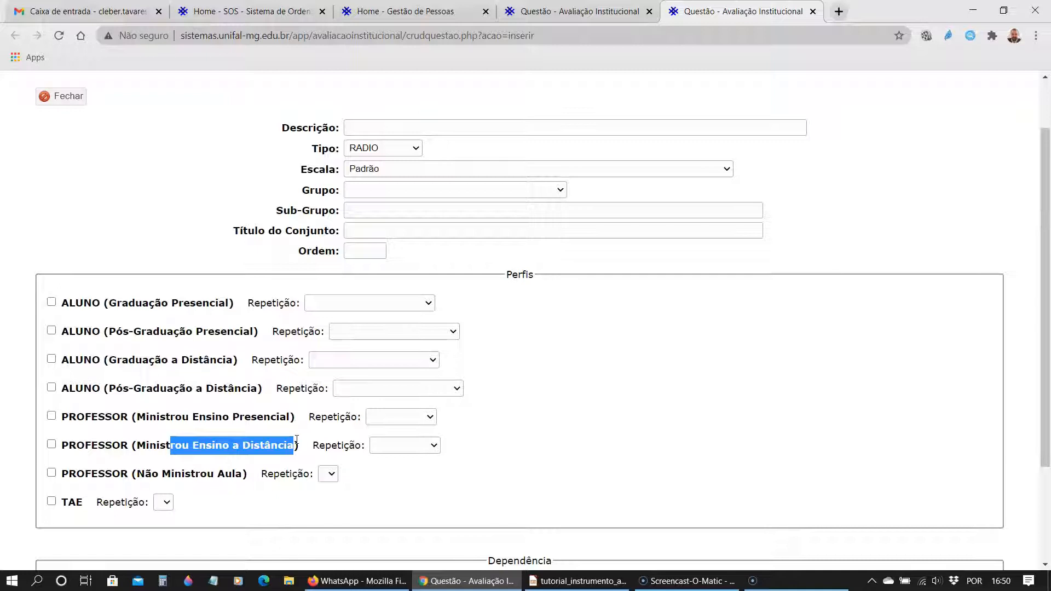
drag(137, 473, 246, 473)
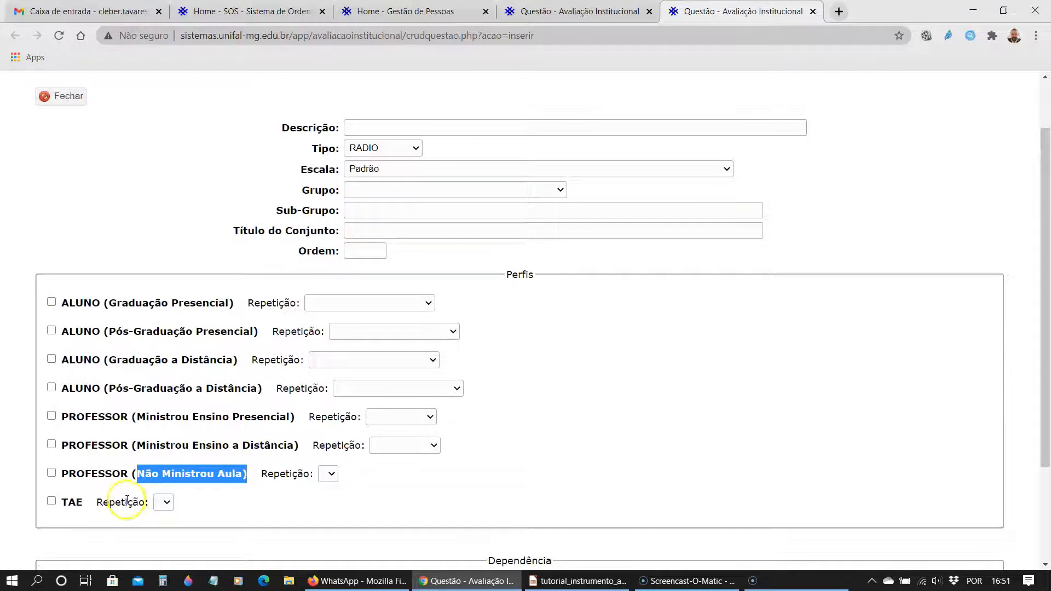
click(364, 304)
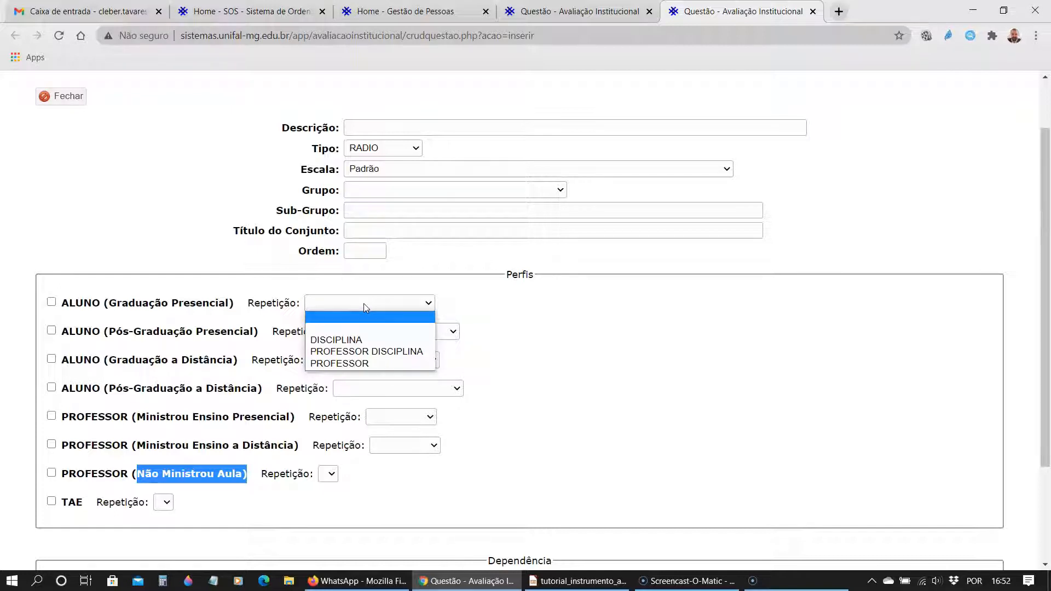
Enable all four ALUNO profiles and set the repetition of ALUNO (Graduação Presencial) to DISCIPLINA
click(51, 302)
click(51, 302)
click(51, 331)
click(51, 359)
click(51, 387)
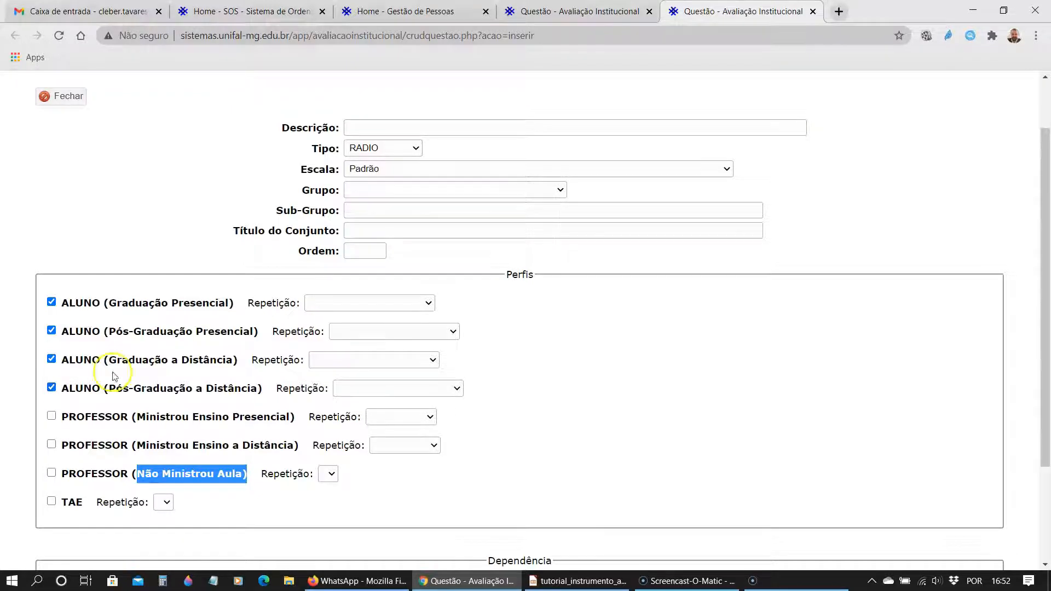
click(333, 306)
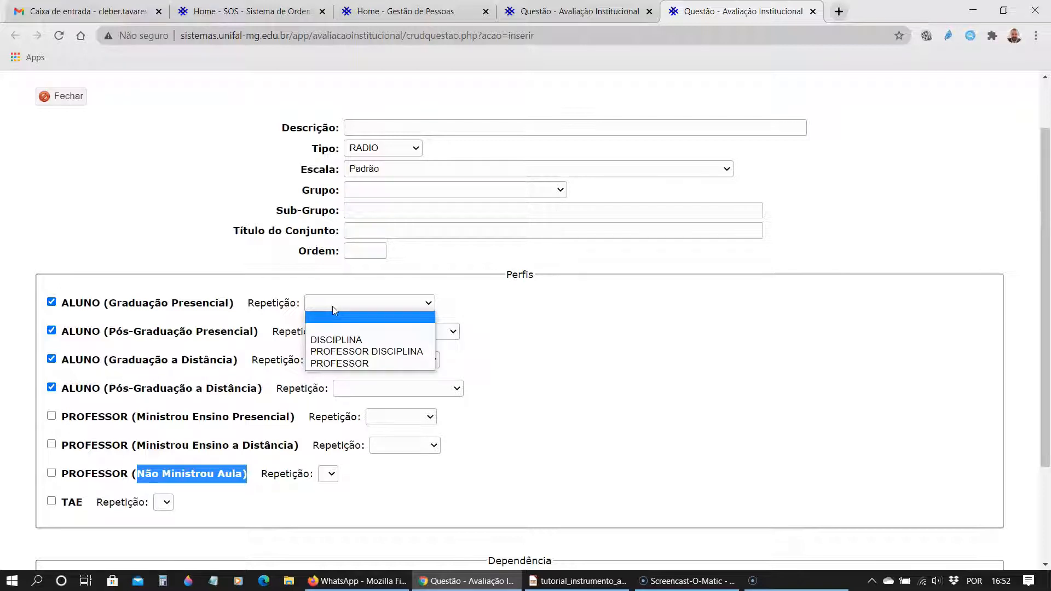
click(333, 340)
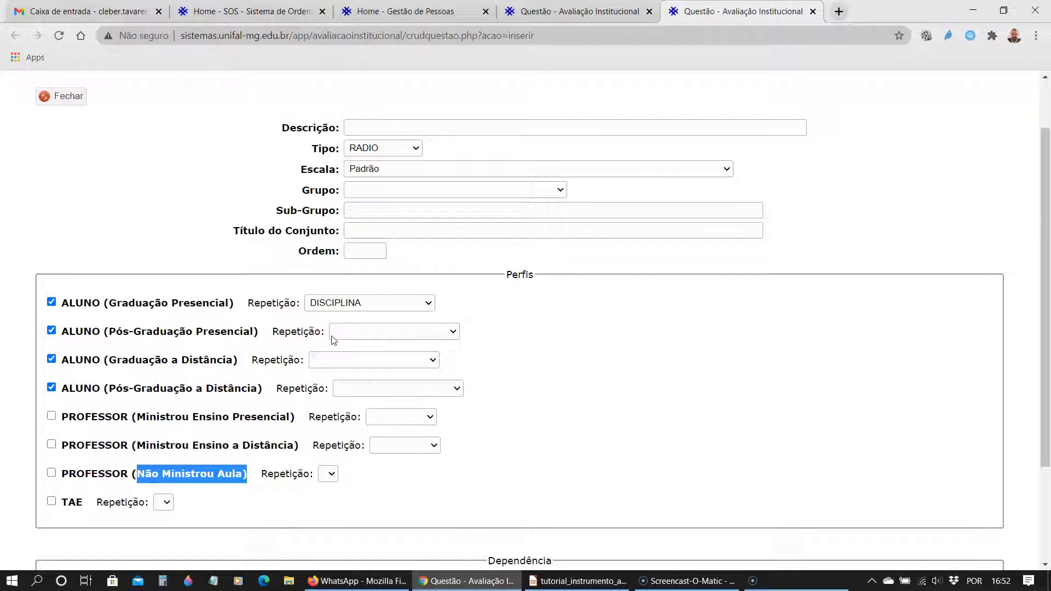
Try the PROFESSOR DISCIPLINA and PROFESSOR repetitions for ALUNO (Graduação Presencial), and clear the repetition again
click(377, 304)
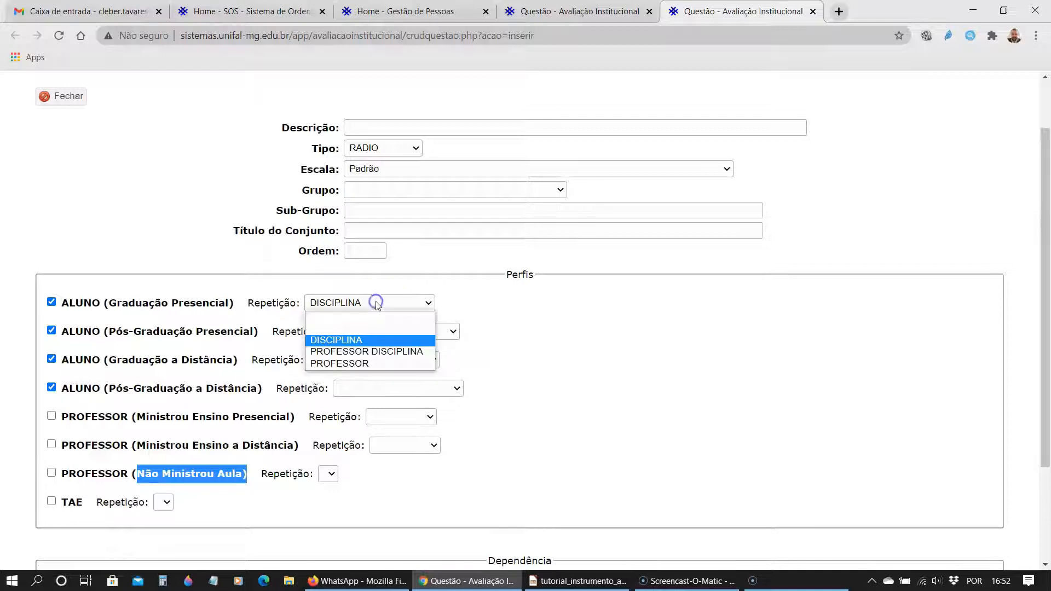
click(370, 353)
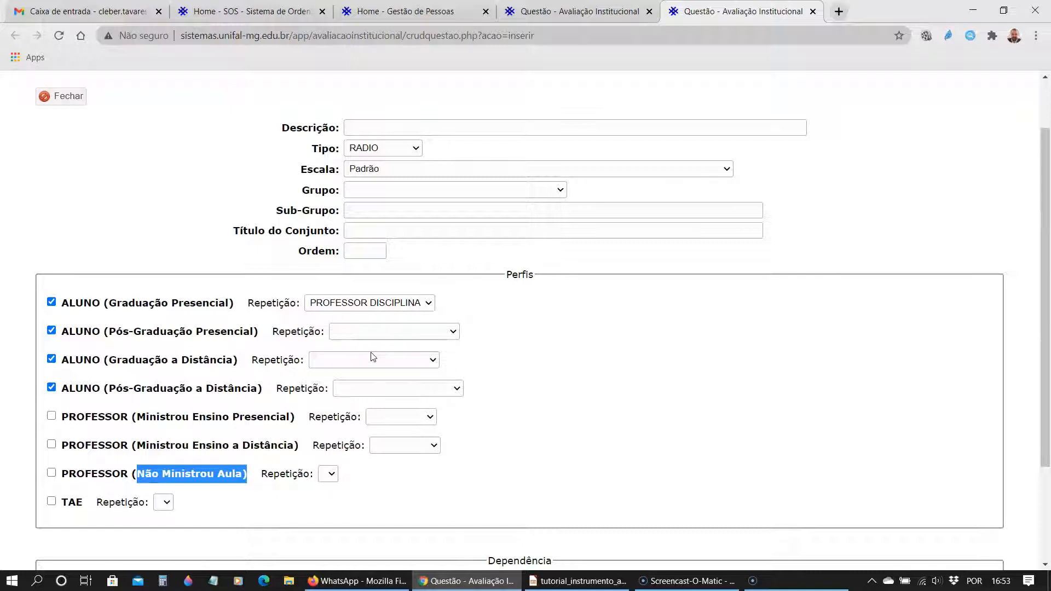
click(417, 307)
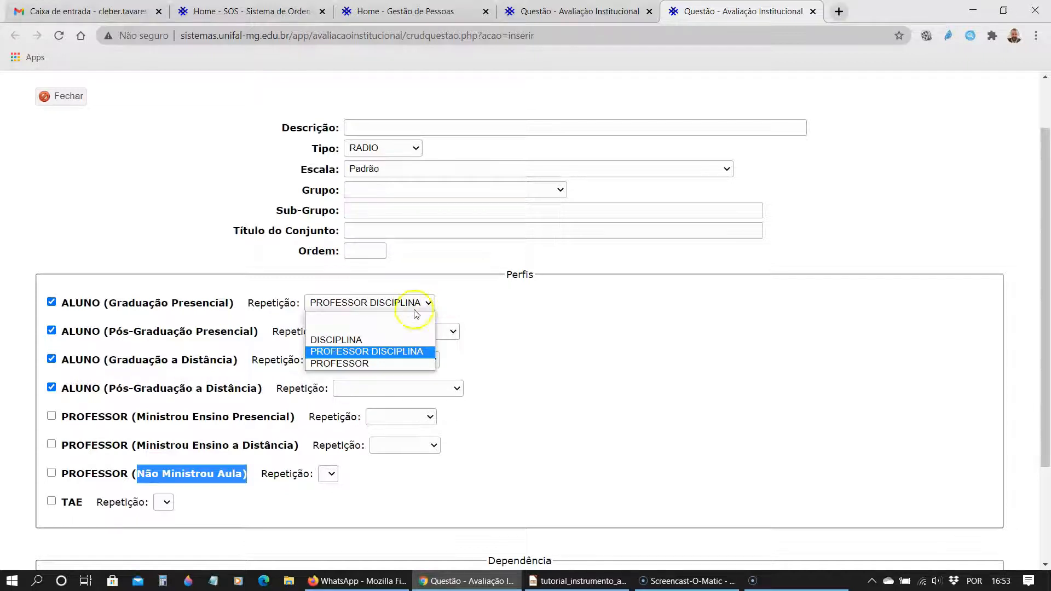
click(356, 363)
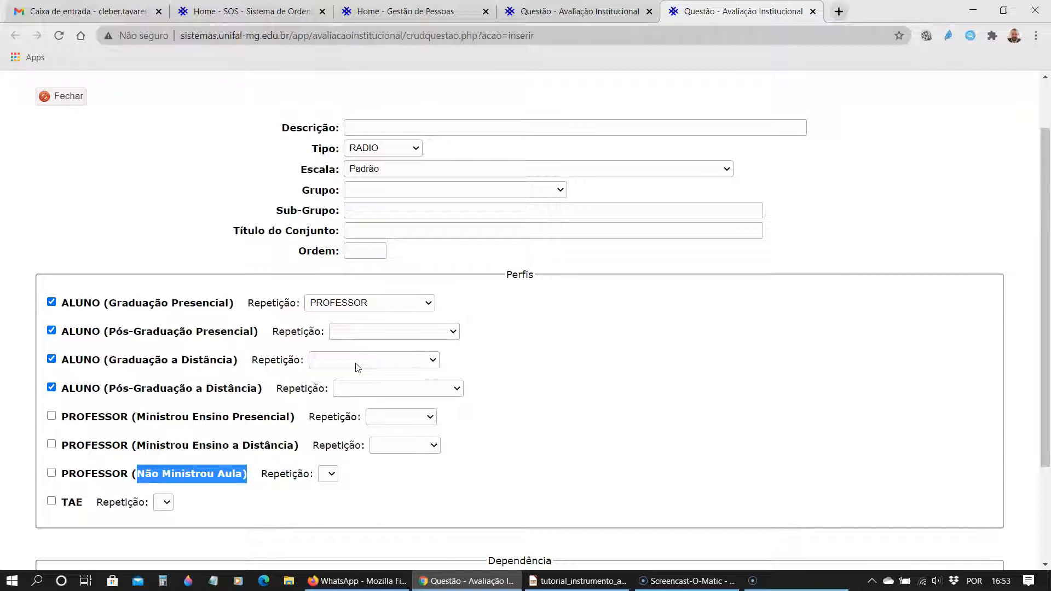
click(391, 310)
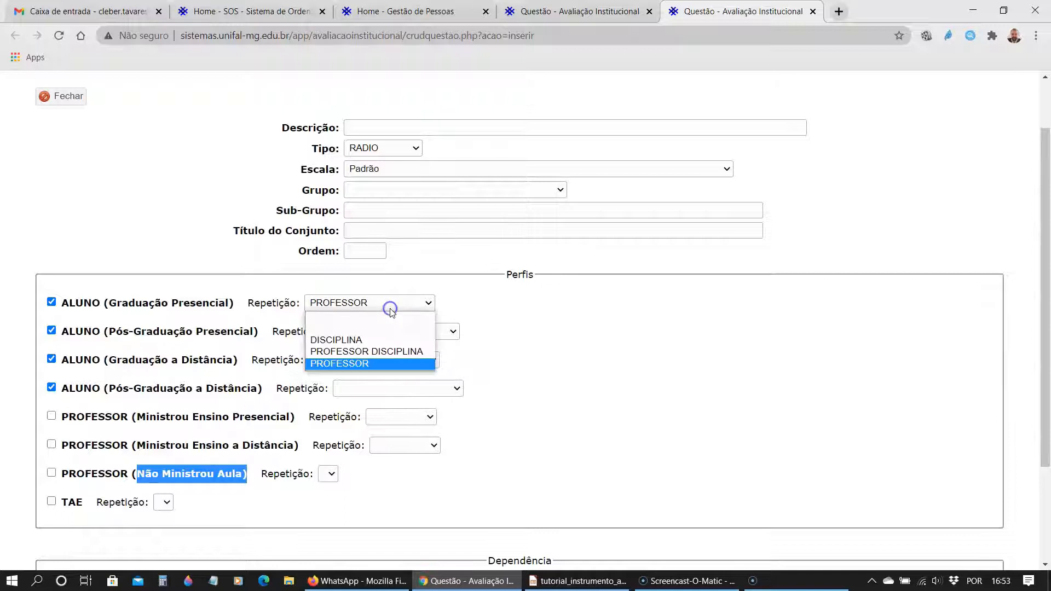
click(383, 317)
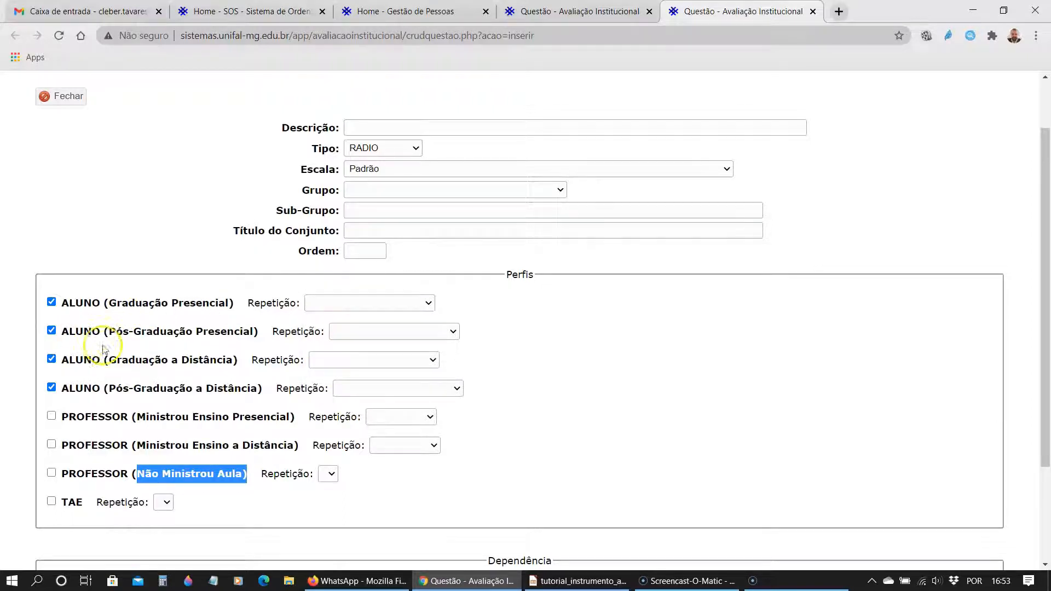
Try the repetition of PROFESSOR (Ministrou Ensino Presencial) as DISCIPLINA, and change it to CURSO
click(398, 415)
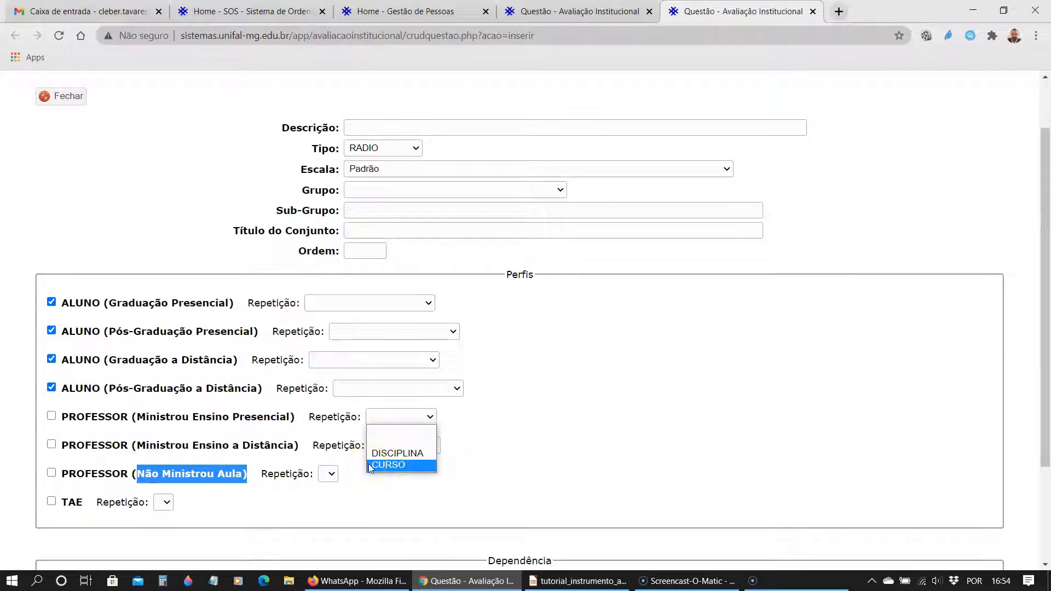
click(416, 454)
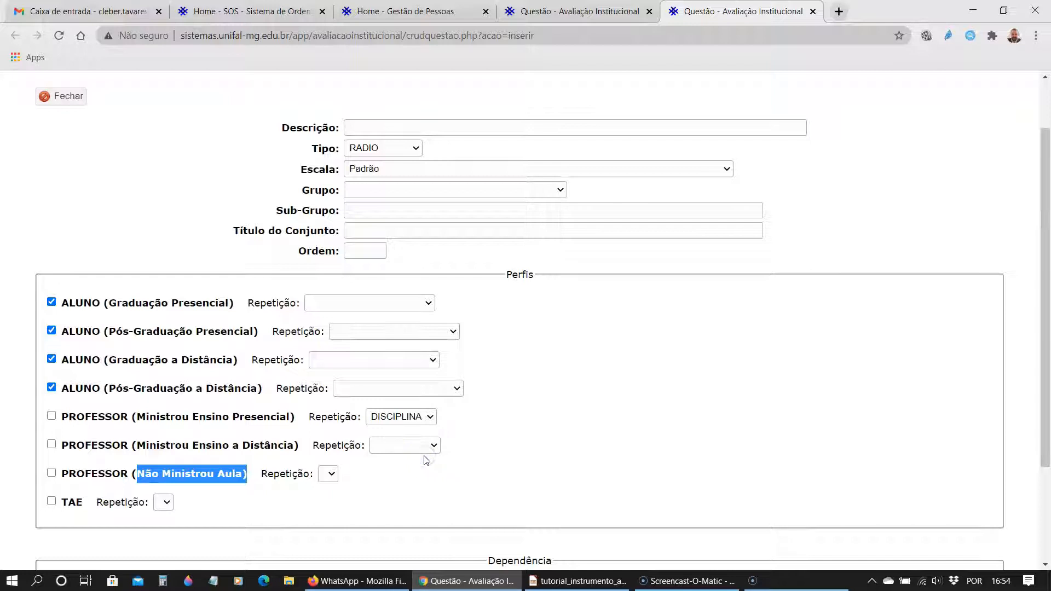
click(430, 418)
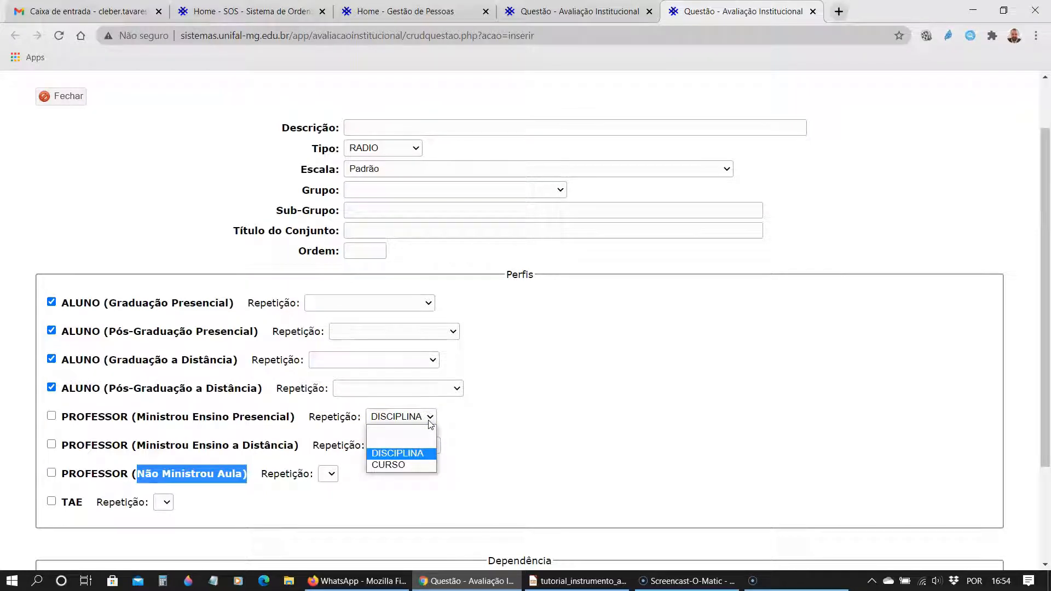
click(406, 465)
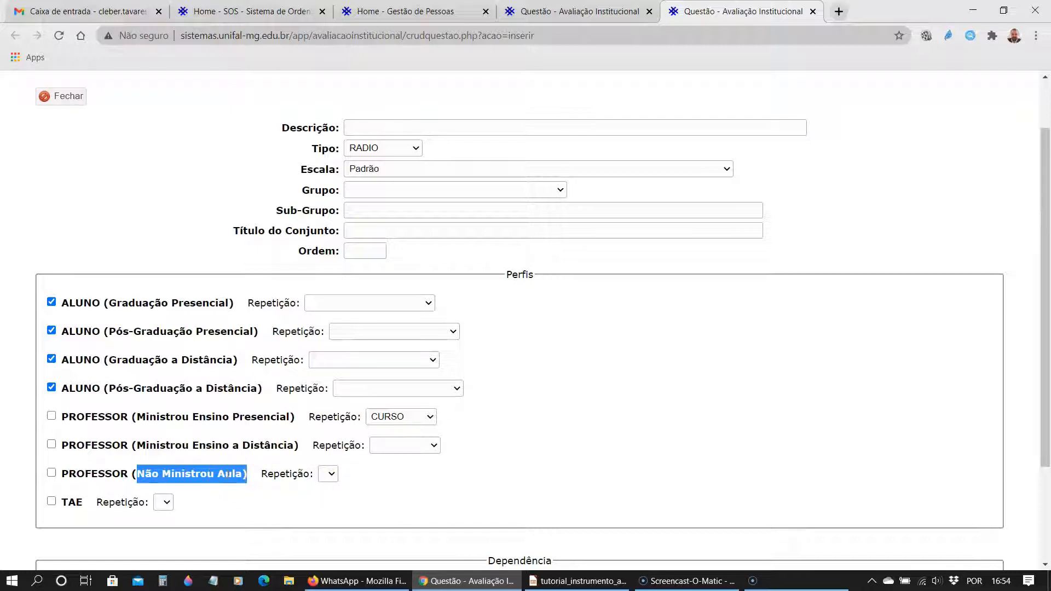
View the repetition options for the PROFESSOR (Não Ministrou Aula) and TAE profiles
click(331, 475)
click(332, 474)
click(166, 502)
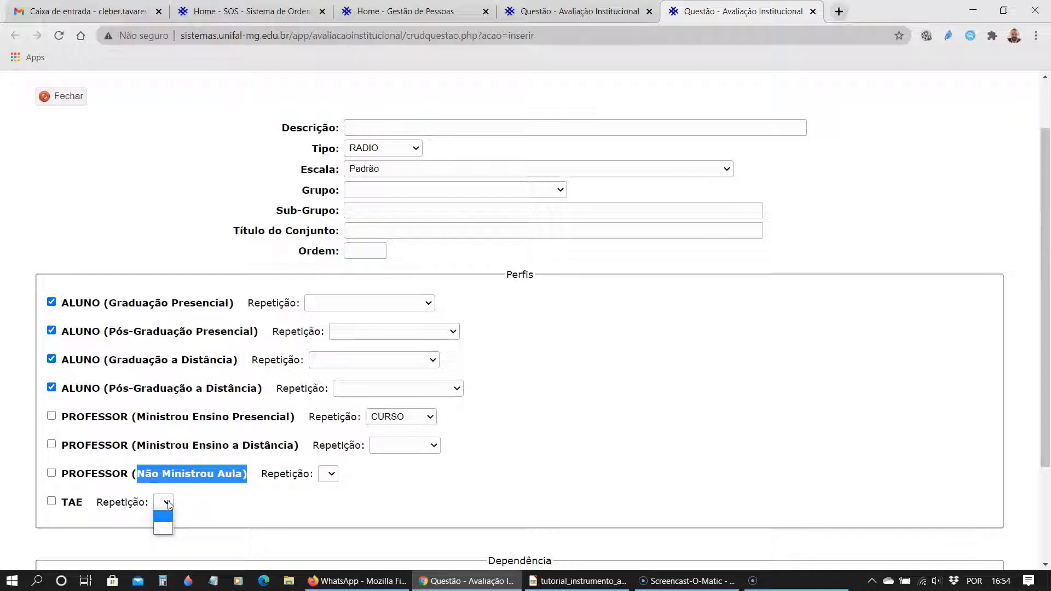
Try a dependency on "Você conhece o Plano de Desenvolvimento Institucional (PDI)?" with the answer Sim, and cancel the new question
scroll(336, 476, down, 3)
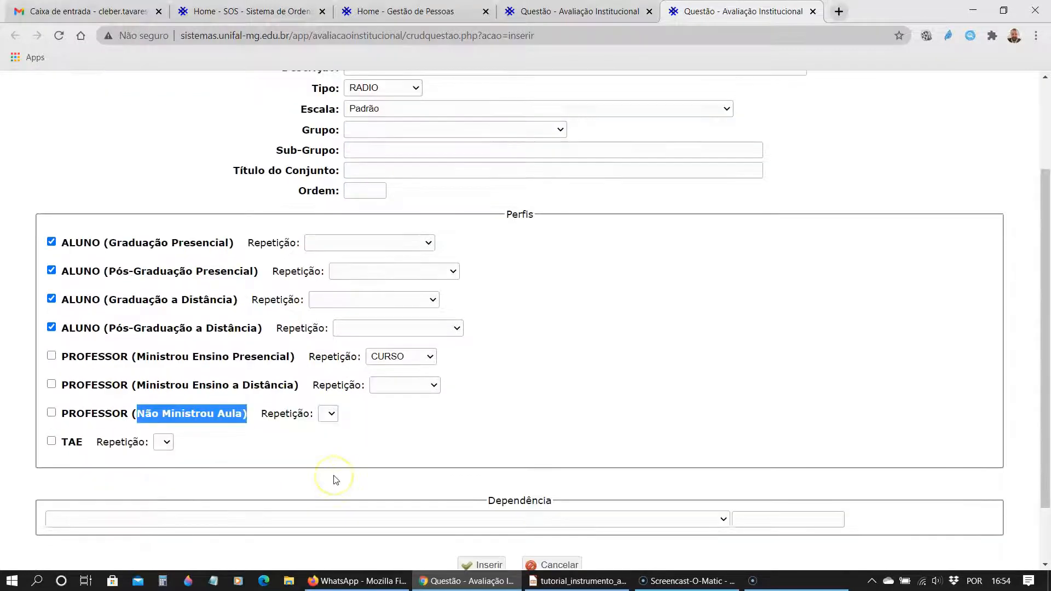
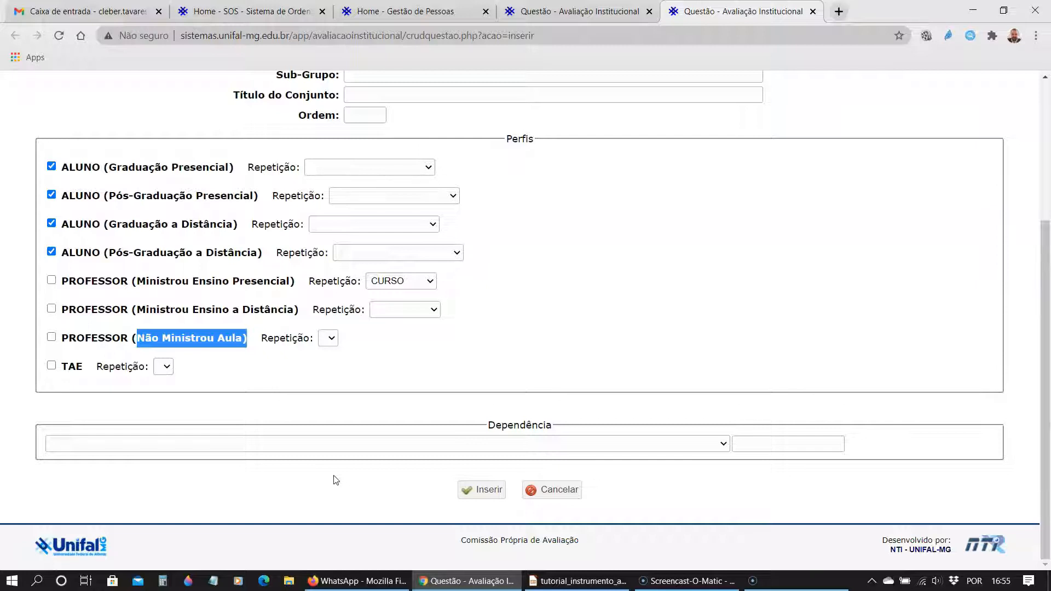
click(388, 445)
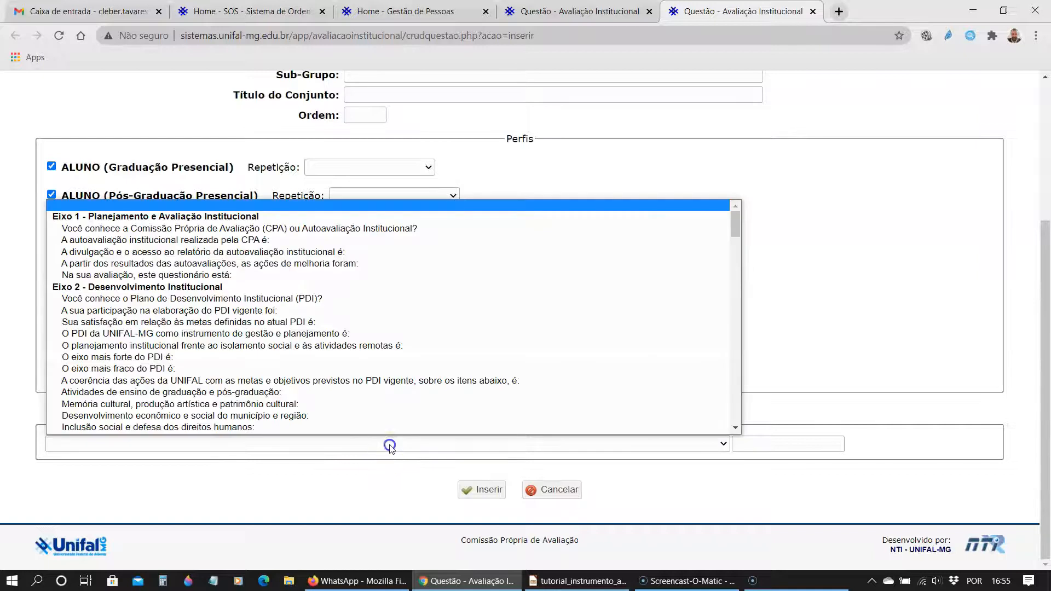
click(234, 334)
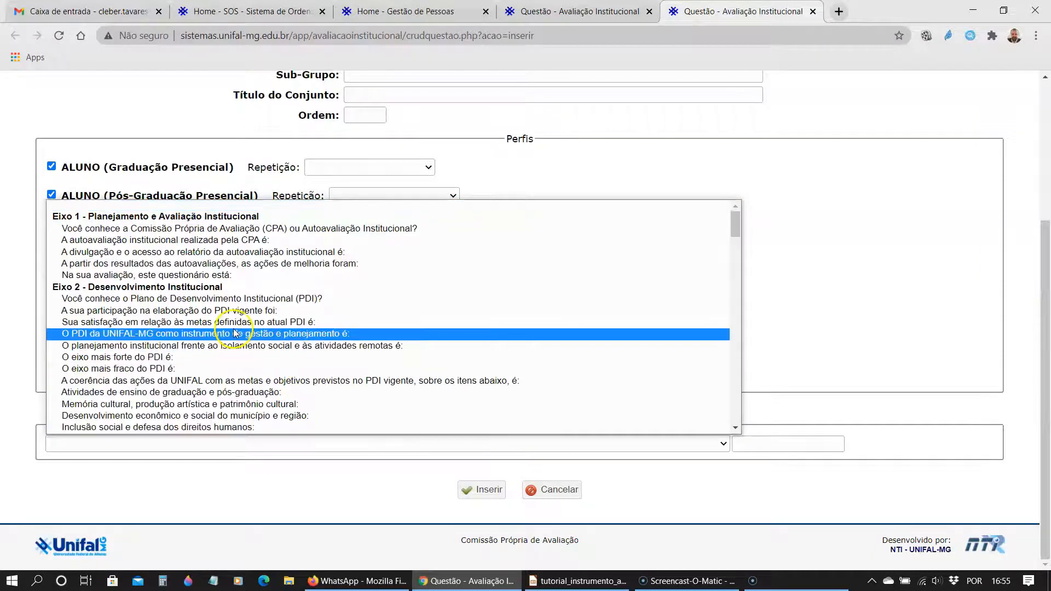
click(132, 299)
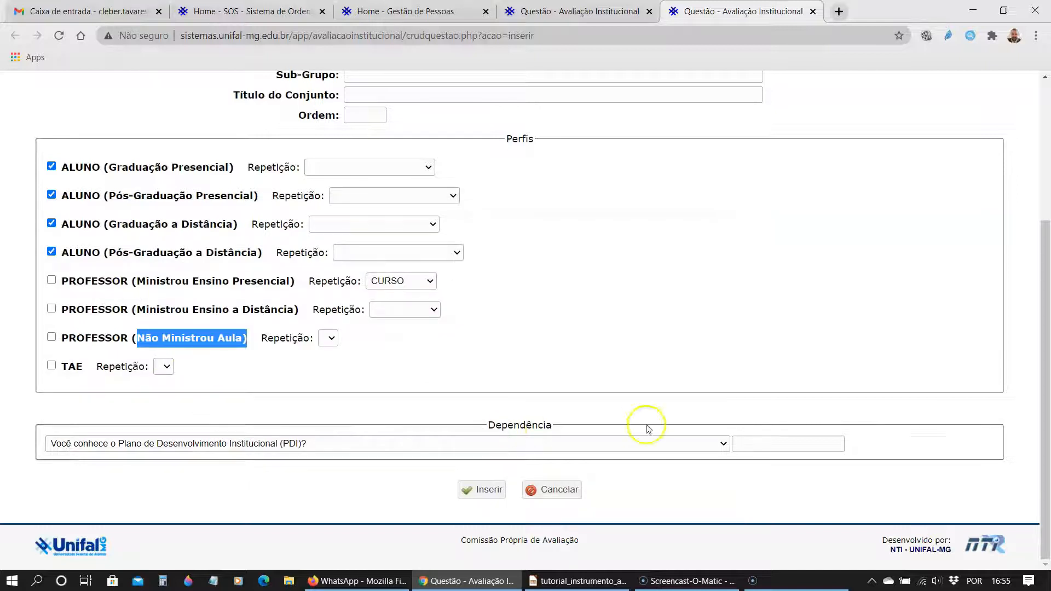
click(764, 440)
text(Sim)
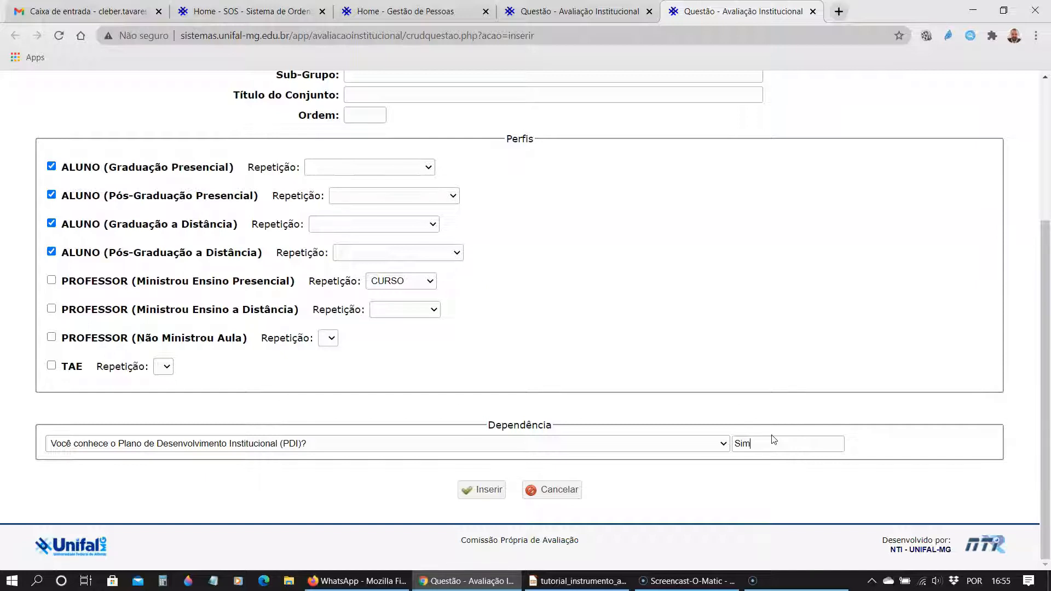
click(574, 493)
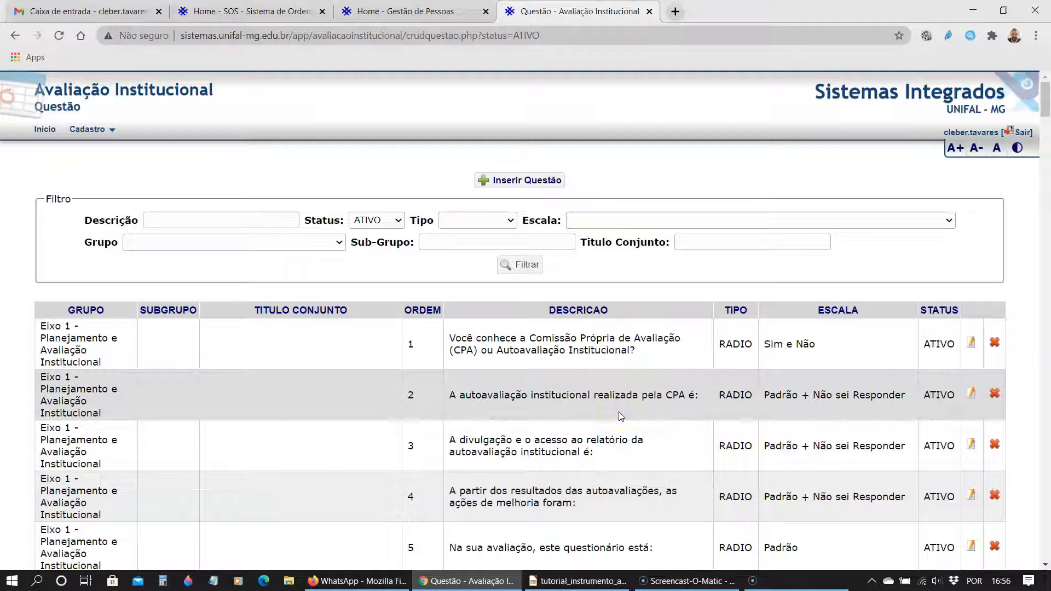
Examine the set titles in the question list and highlight the description "Atividades de ensino de graduação e pós-graduação:"
mouse_move(1043, 111)
mouse_down()
mouse_move(1047, 100)
mouse_move(1046, 116)
mouse_up()
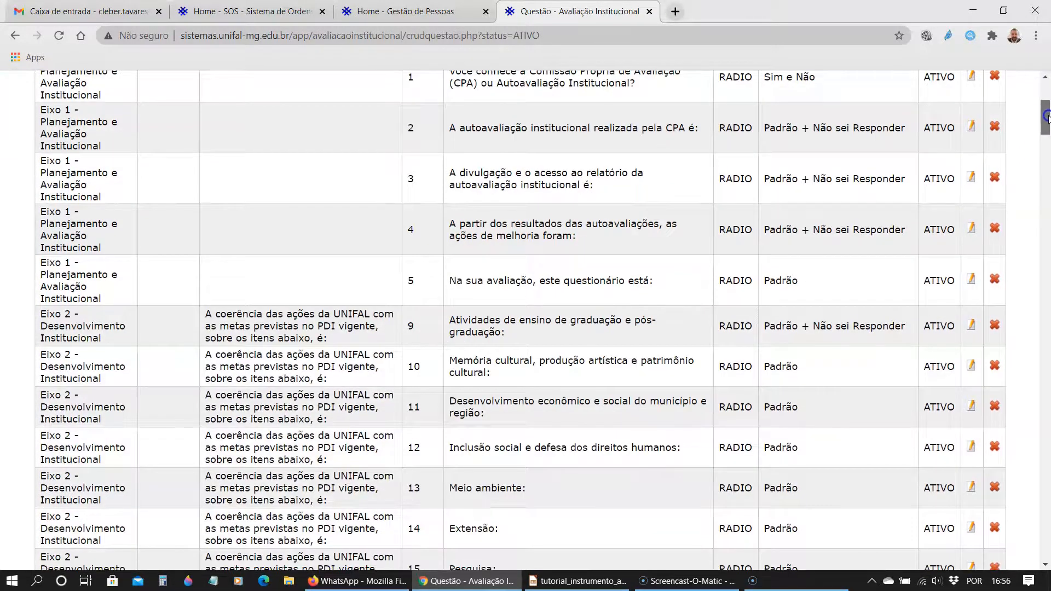
scroll(668, 299, up, 2)
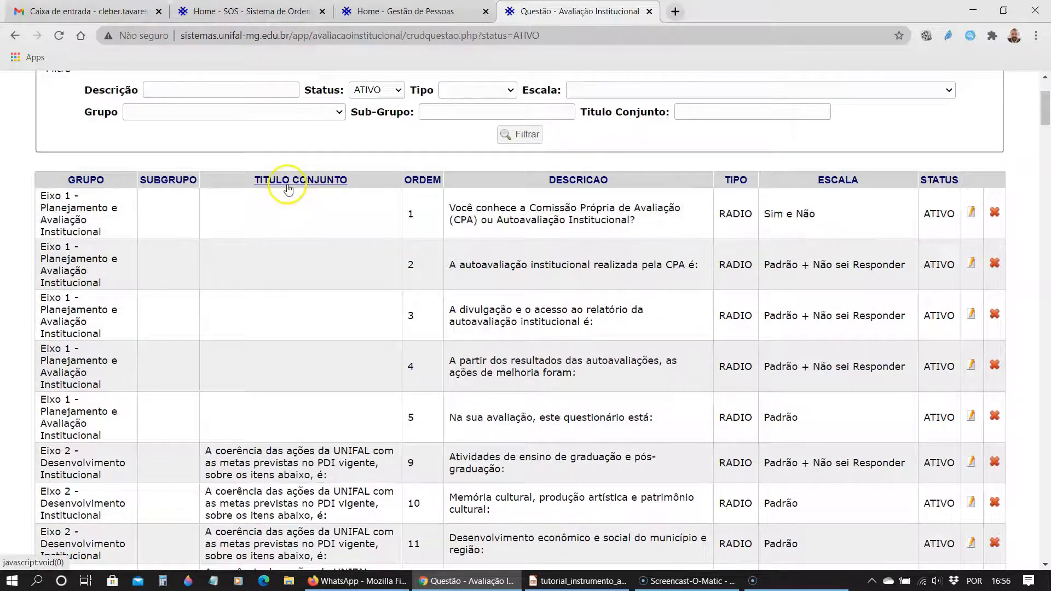
scroll(277, 274, down, 4)
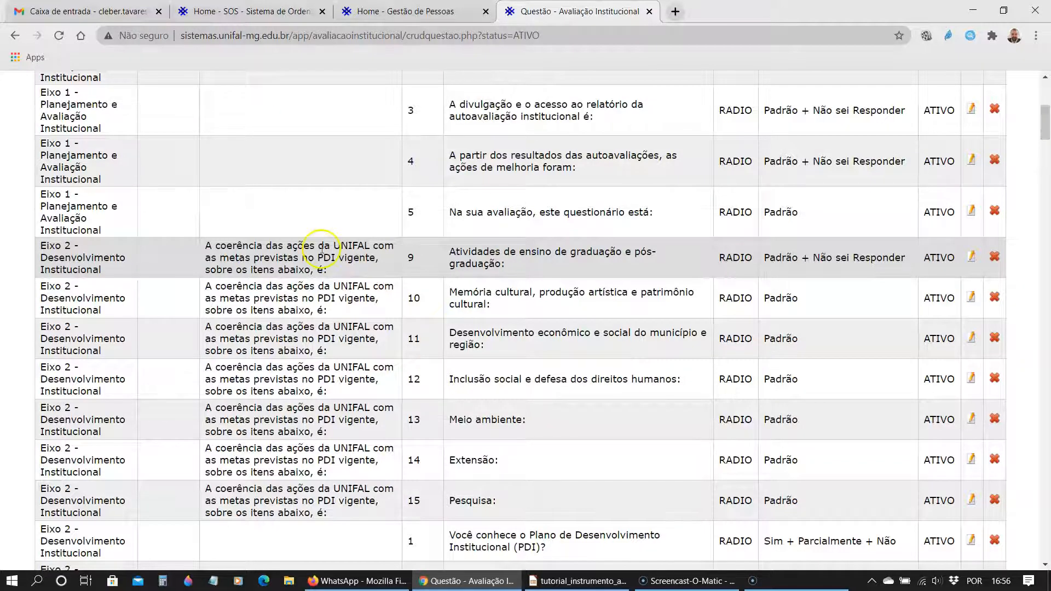
click(202, 252)
triple_click(512, 265)
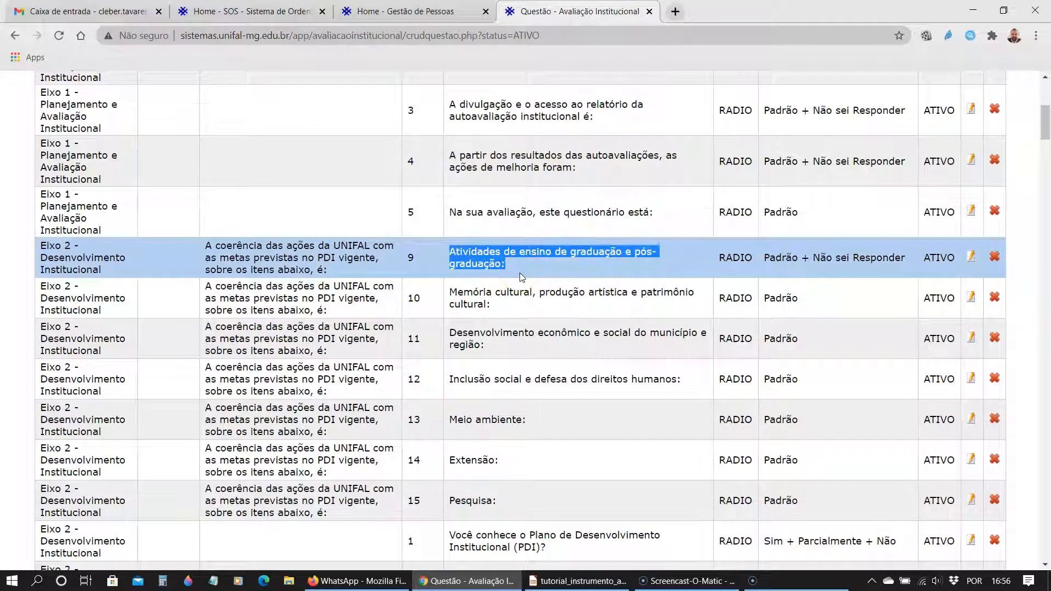
click(507, 289)
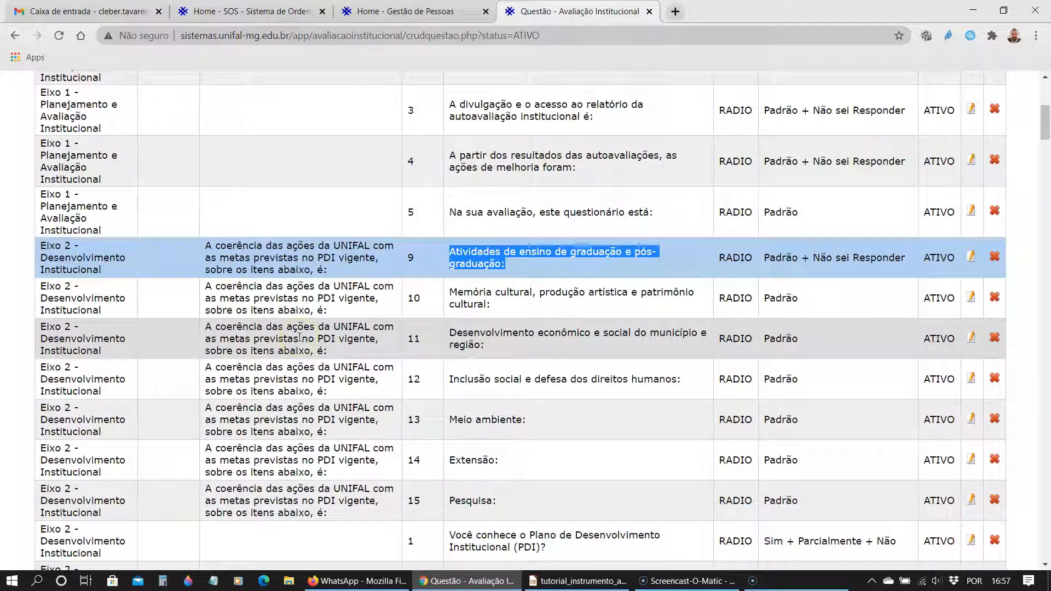
Compare Eixo 2 questions with and without a set title, highlighting the descriptions "Você conhece o Plano de Desenvolvimento Institucional (PDI)?" and "Extensão:"
scroll(300, 336, up, 3)
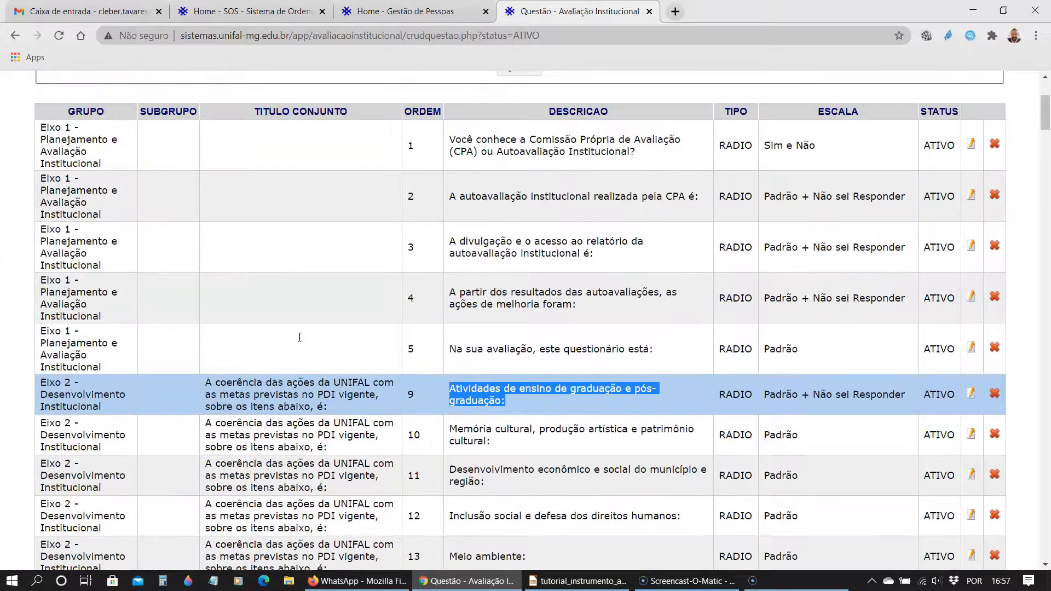
scroll(300, 340, down, 1)
scroll(300, 340, down, 4)
scroll(300, 337, up, 1)
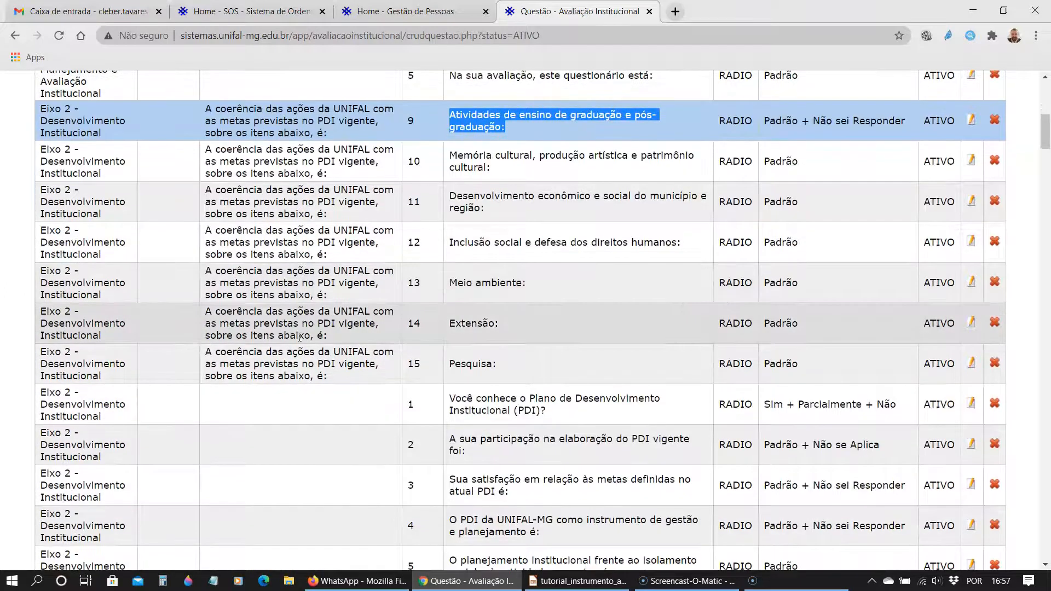
scroll(299, 337, down, 2)
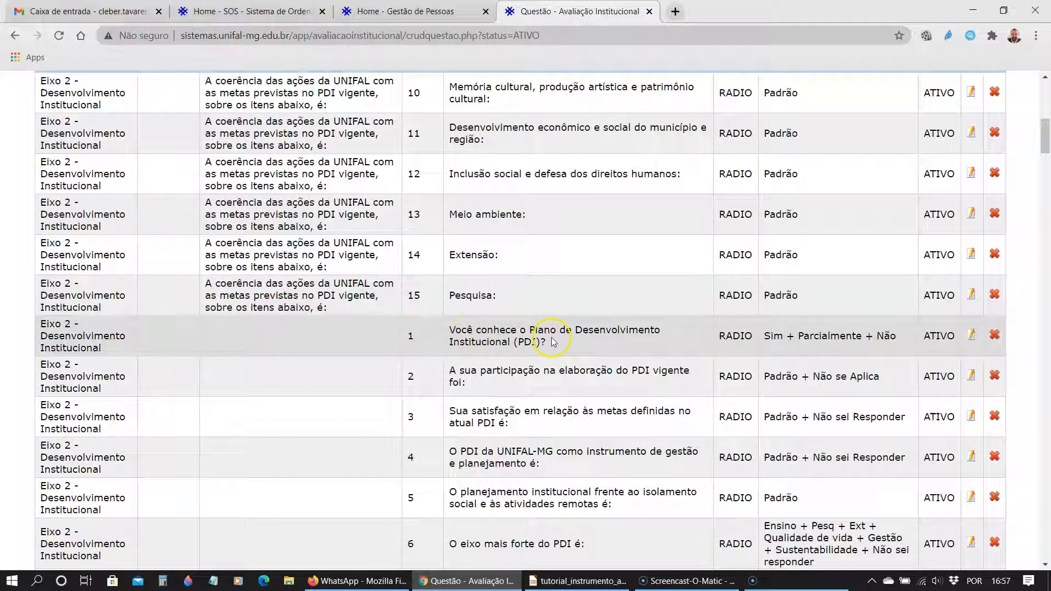
drag(553, 342, 443, 331)
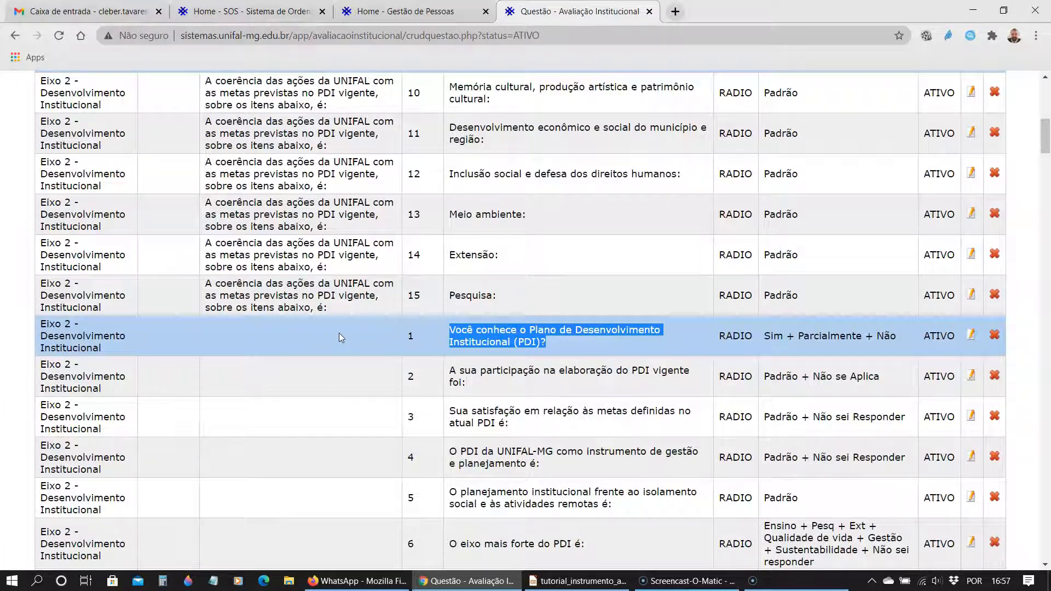
scroll(340, 334, up, 1)
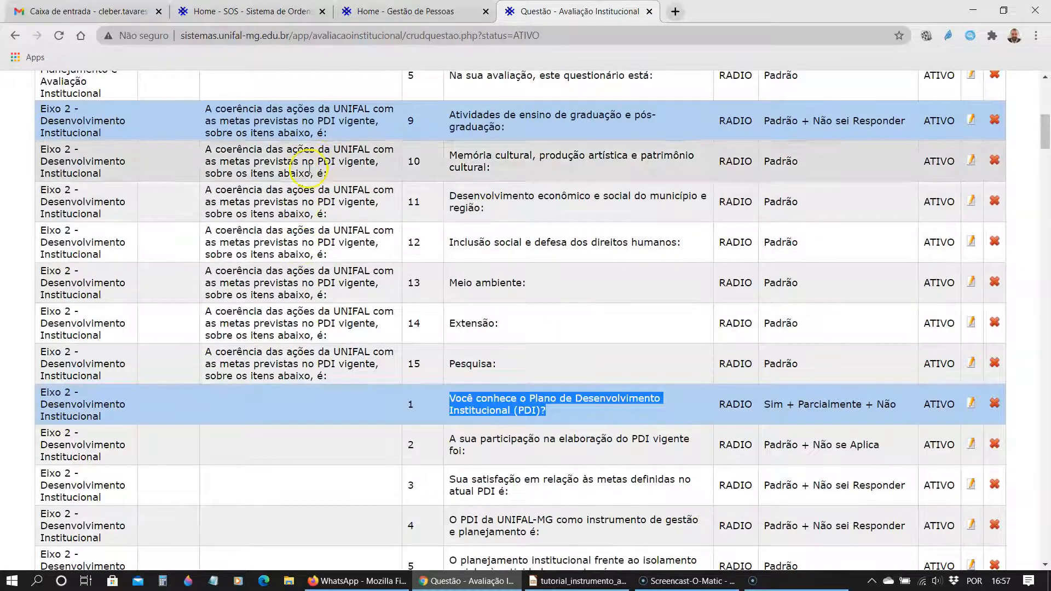
drag(450, 323, 507, 323)
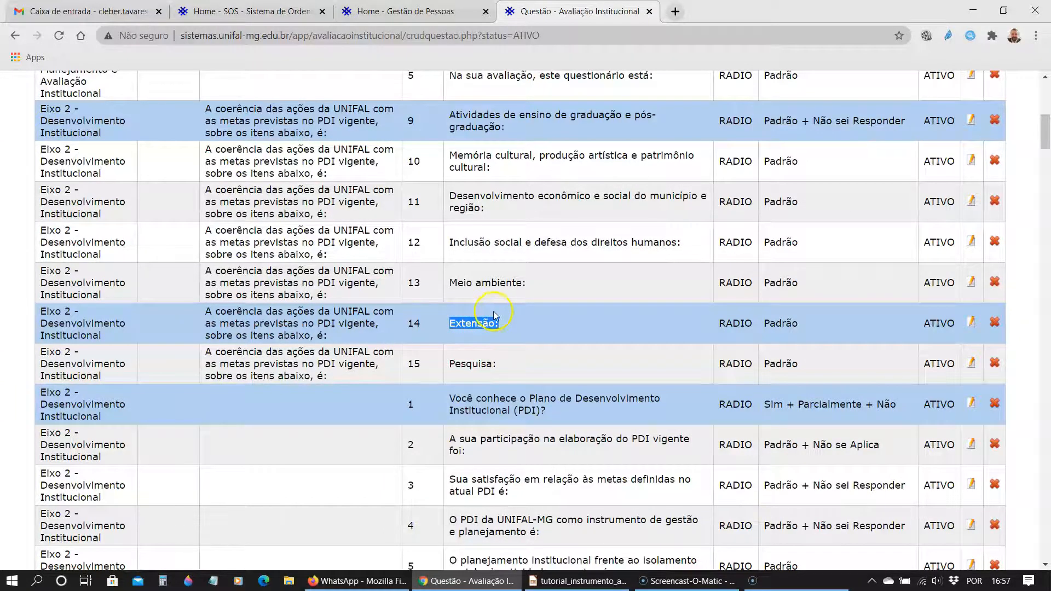
Find question 20, "A didática do professor é:", in Eixo 3, Subeixo D, and open it for editing
scroll(307, 284, up, 5)
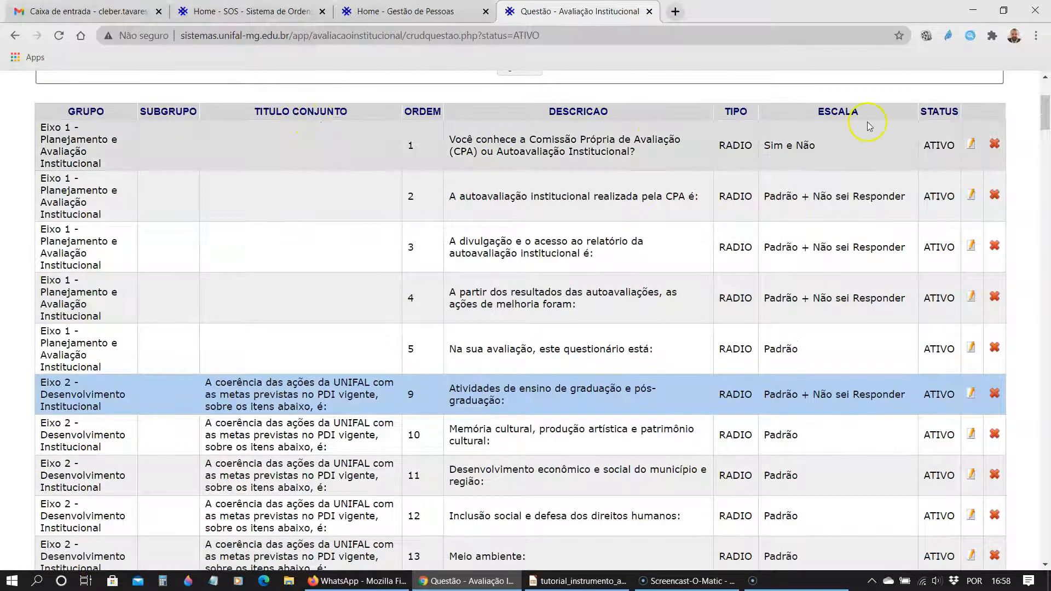
mouse_move(1046, 113)
mouse_down()
mouse_move(1049, 122)
mouse_move(1048, 113)
mouse_up()
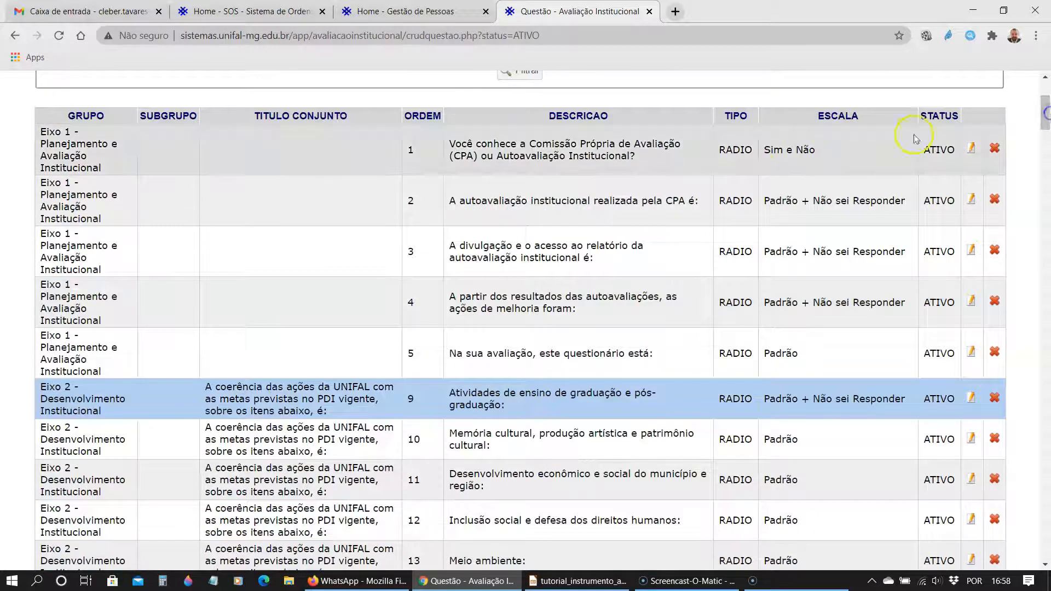
scroll(744, 219, down, 7)
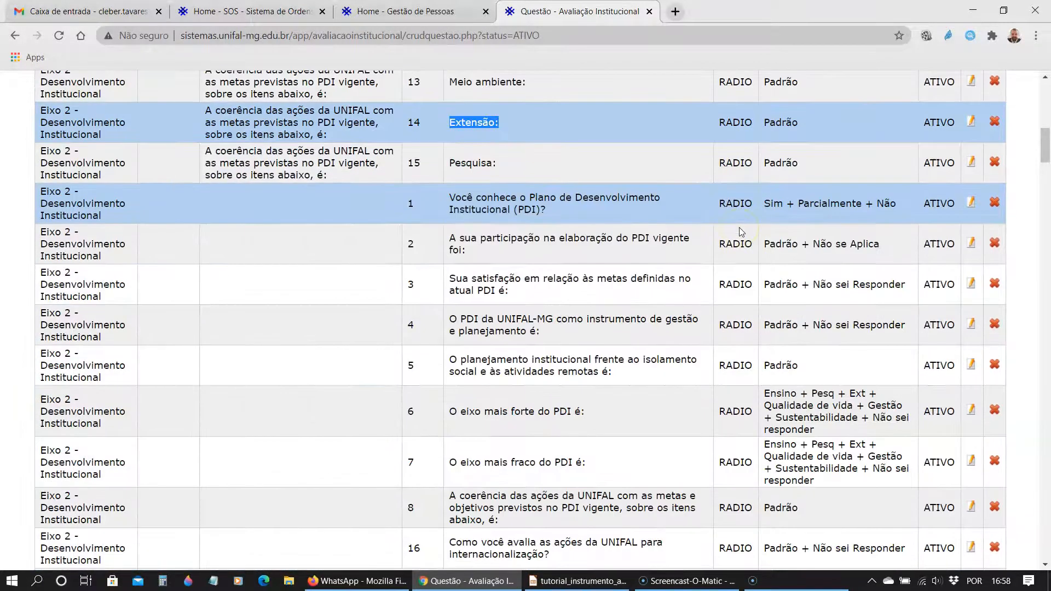
scroll(741, 231, down, 8)
scroll(738, 236, up, 2)
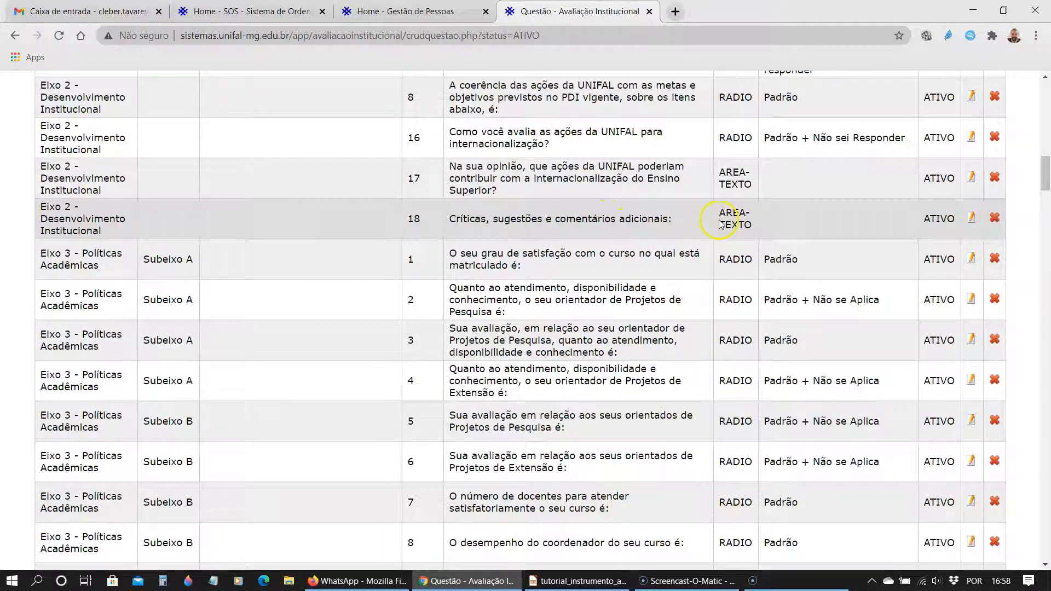
scroll(724, 219, up, 3)
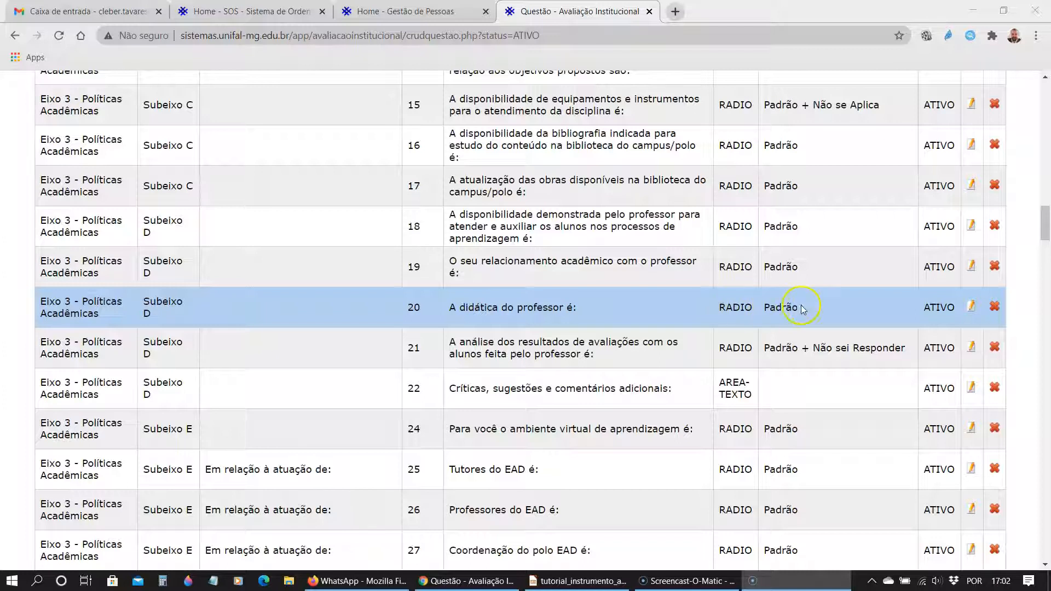
click(973, 306)
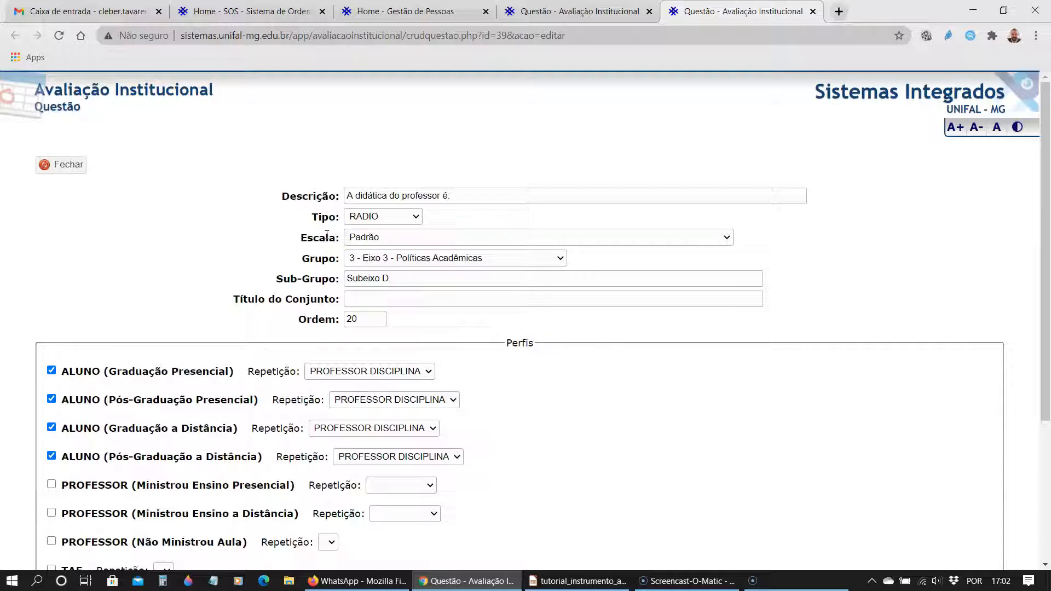
Review the Descrição, Sub-Grupo and Título do Conjunto fields and the profiles of question 20, "A didática do professor é:"
click(373, 278)
click(368, 296)
click(468, 192)
scroll(452, 340, down, 3)
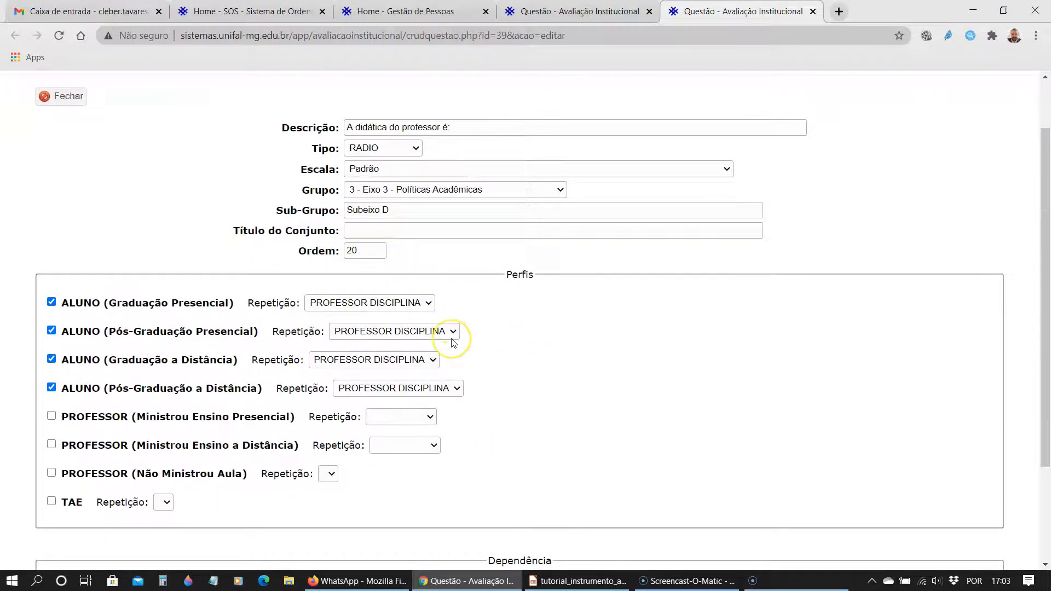
scroll(397, 314, up, 2)
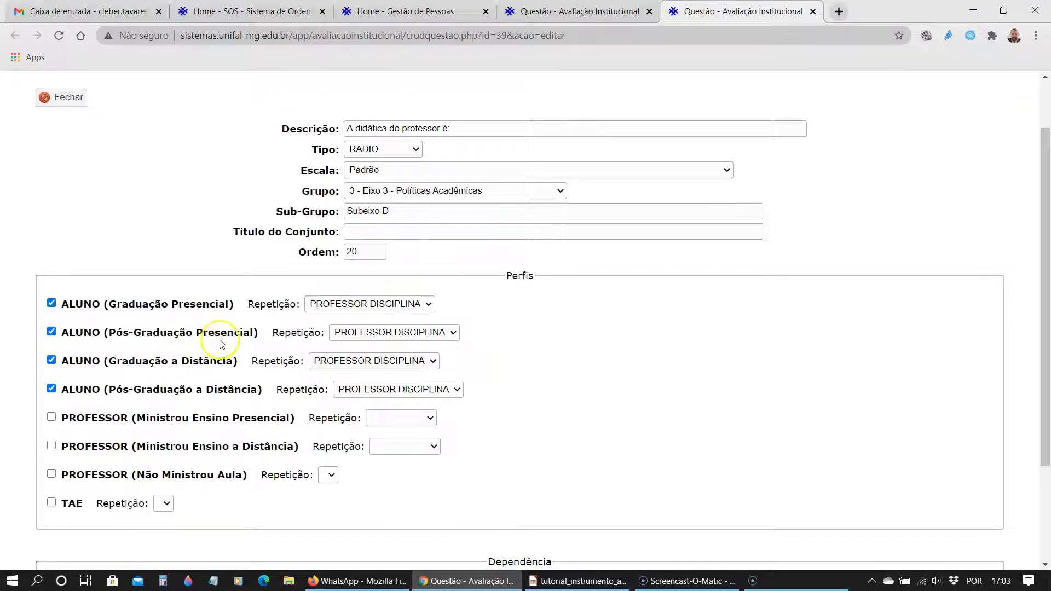
Examine the repetition options for ALUNO (Graduação Presencial), including DISCIPLINA, PROFESSOR DISCIPLINA and PROFESSOR, and close the question without saving
click(428, 306)
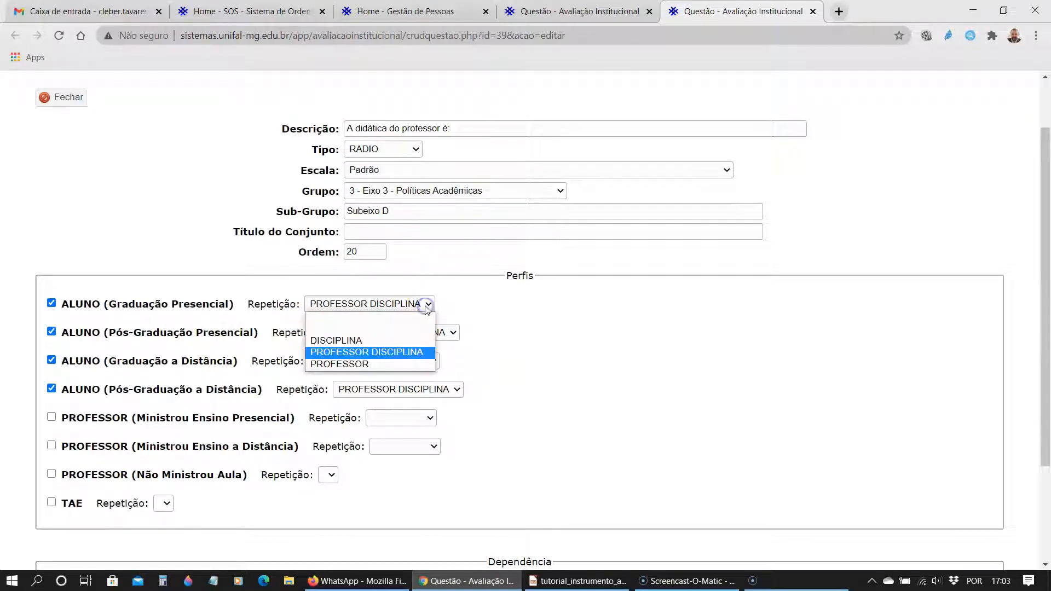
click(428, 308)
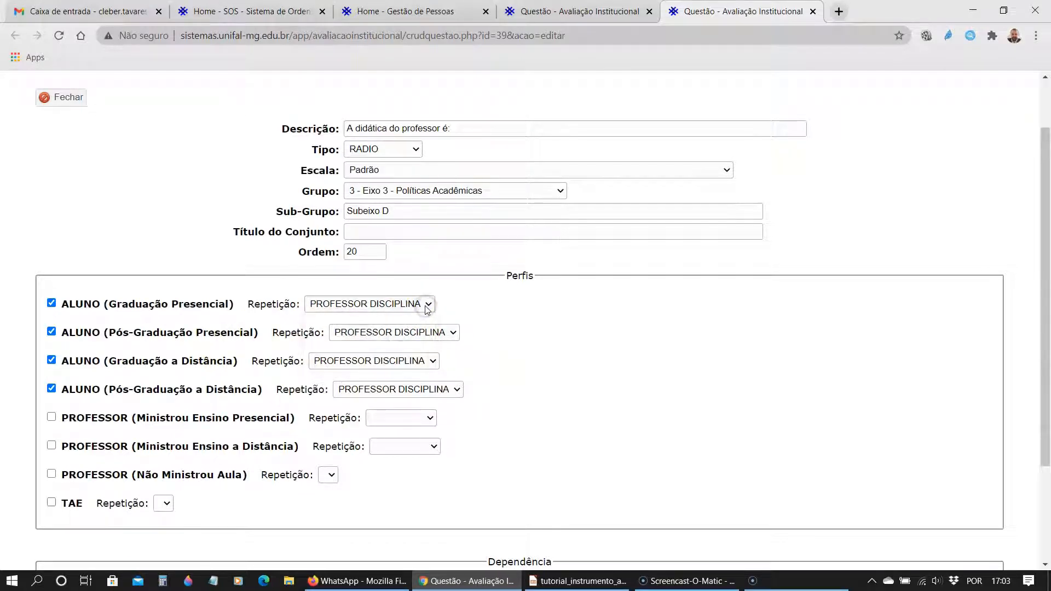
scroll(526, 349, up, 1)
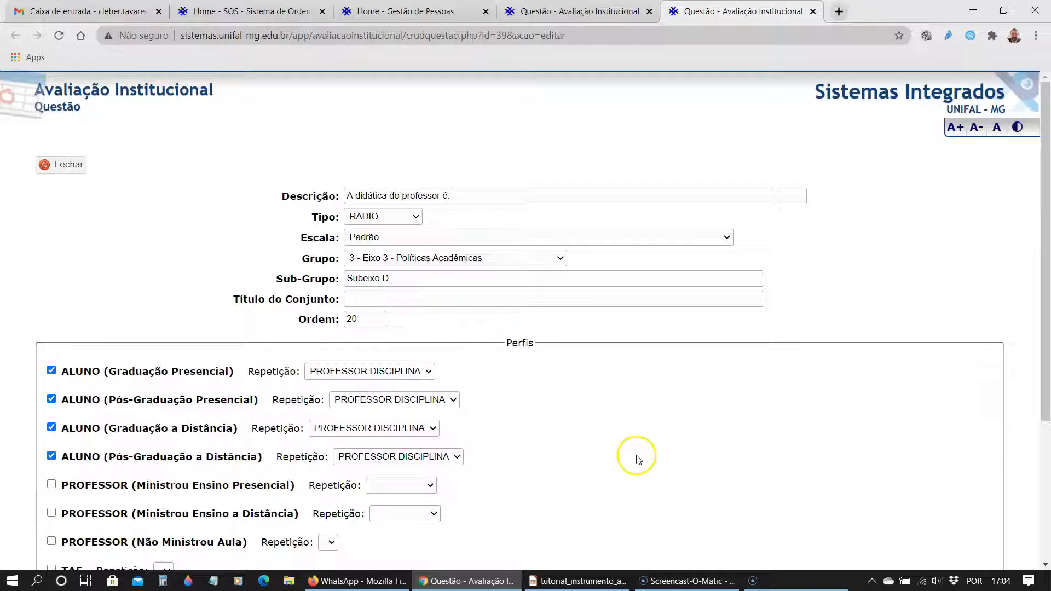
click(426, 371)
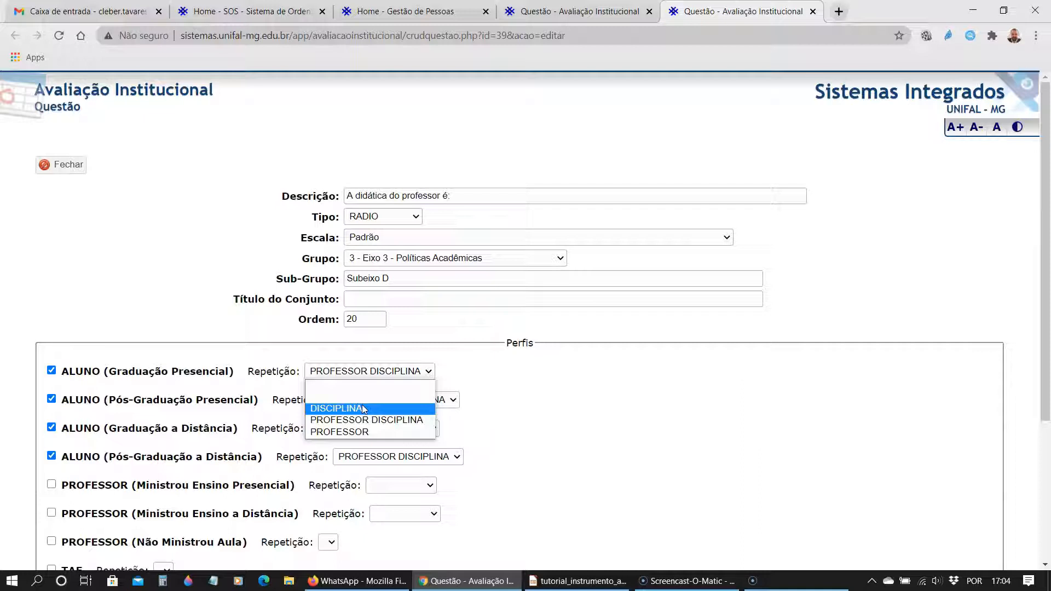
click(364, 431)
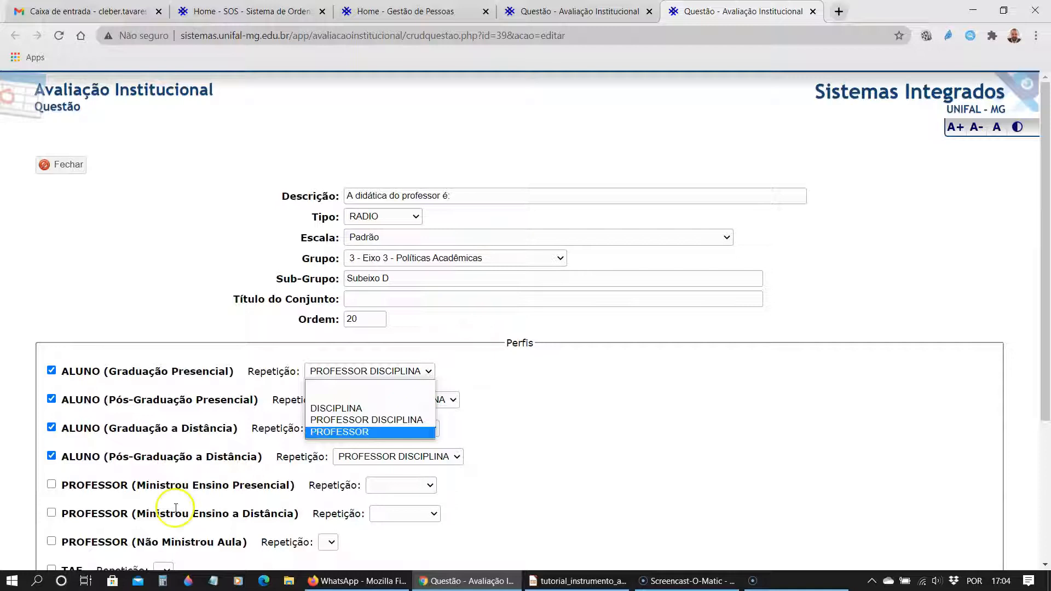
key(ctrl+w)
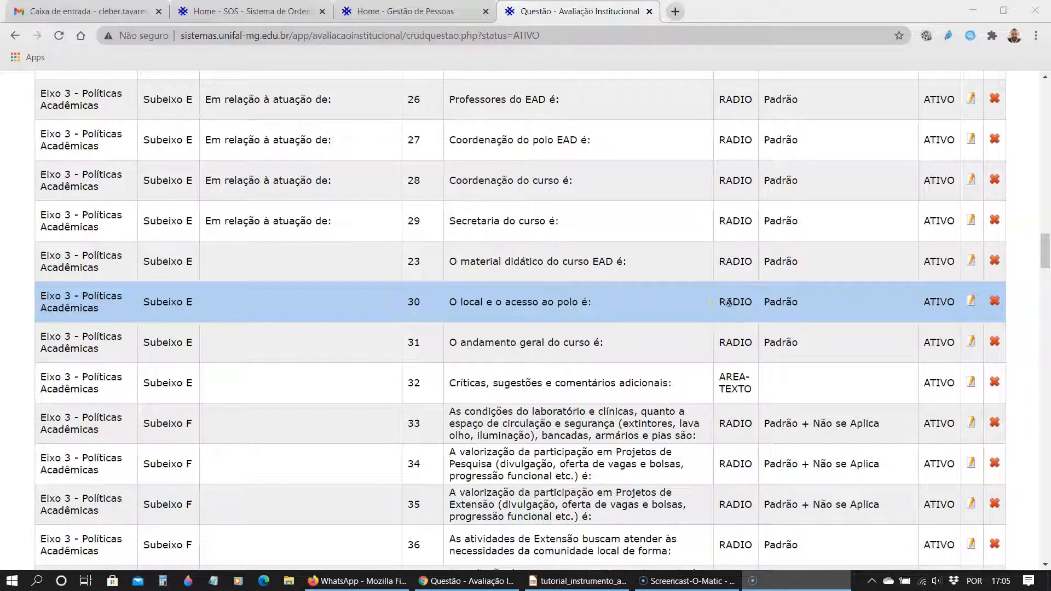
Open question 30, "O local e o acesso ao polo é:", in Subeixo E and review its assigned profiles
click(970, 301)
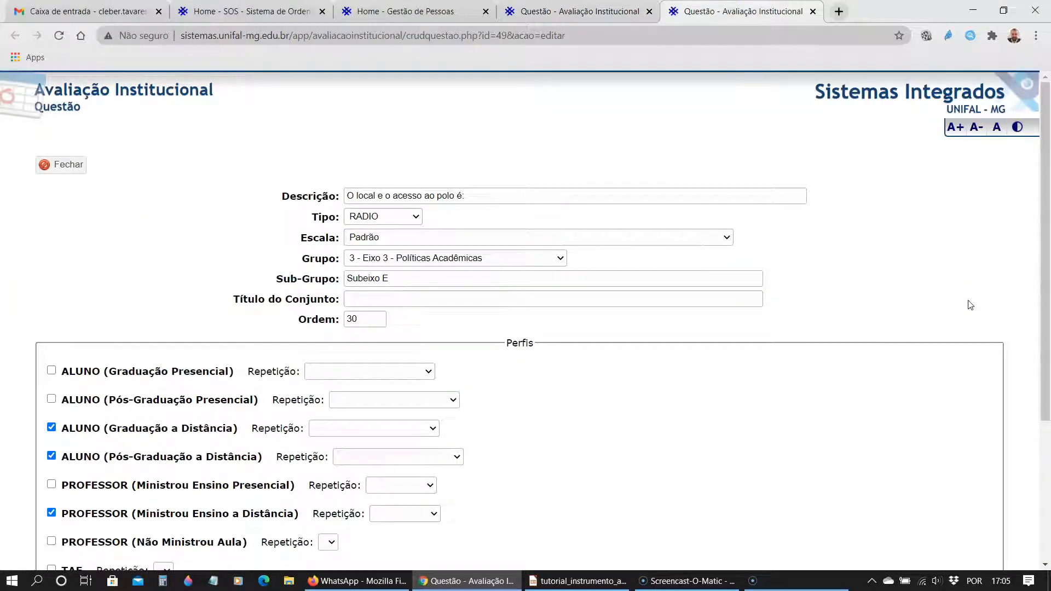
scroll(869, 375, down, 2)
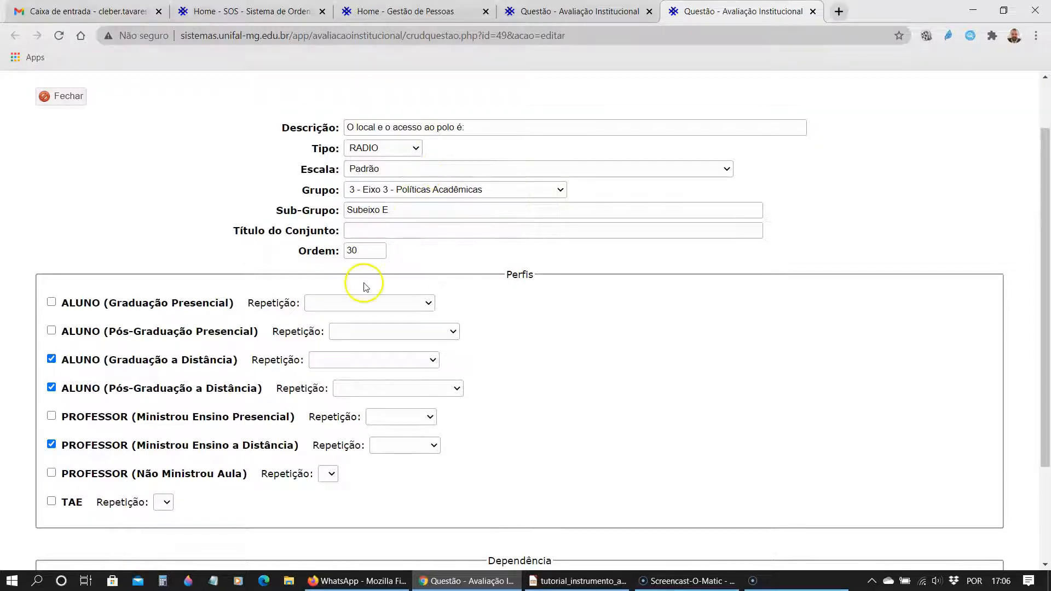
scroll(359, 291, down, 1)
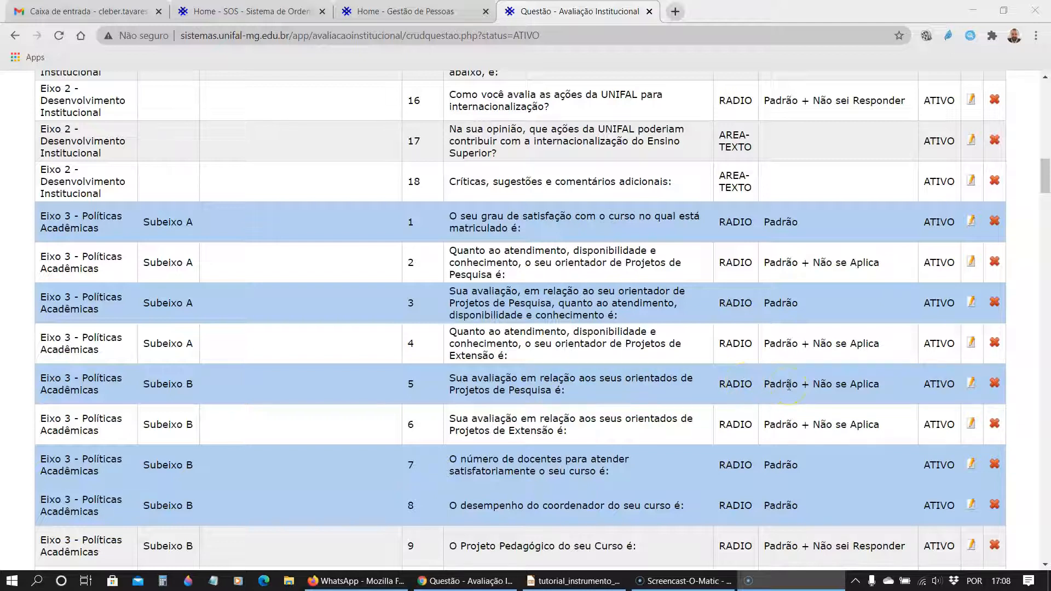
Open question 5, "Sua avaliação em relação aos seus orientados de Projetos de Pesquisa é:", in Subeixo B and review its profiles
click(972, 384)
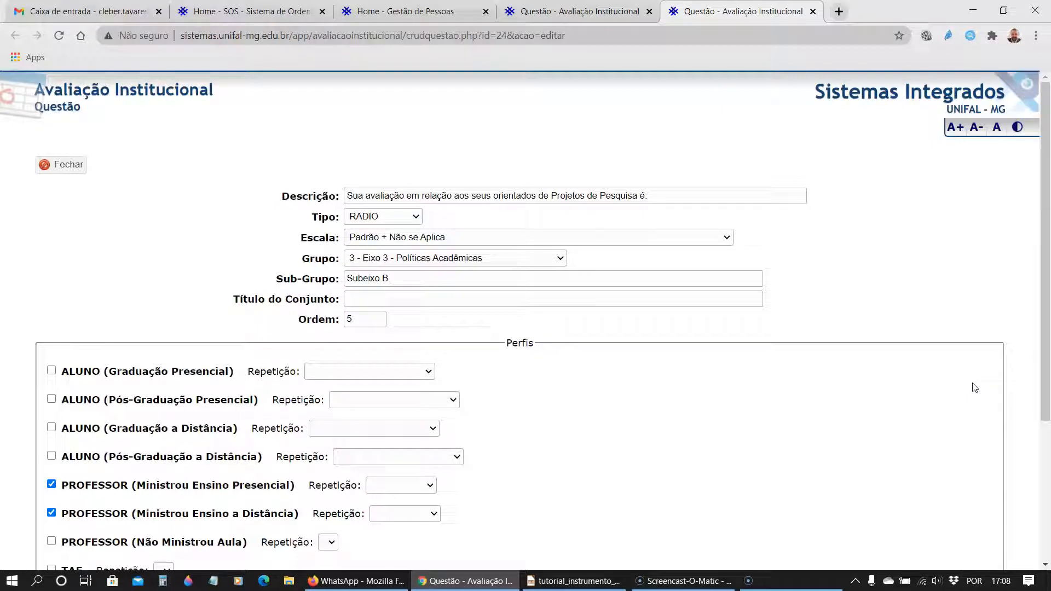
click(913, 391)
click(885, 386)
scroll(856, 399, down, 1)
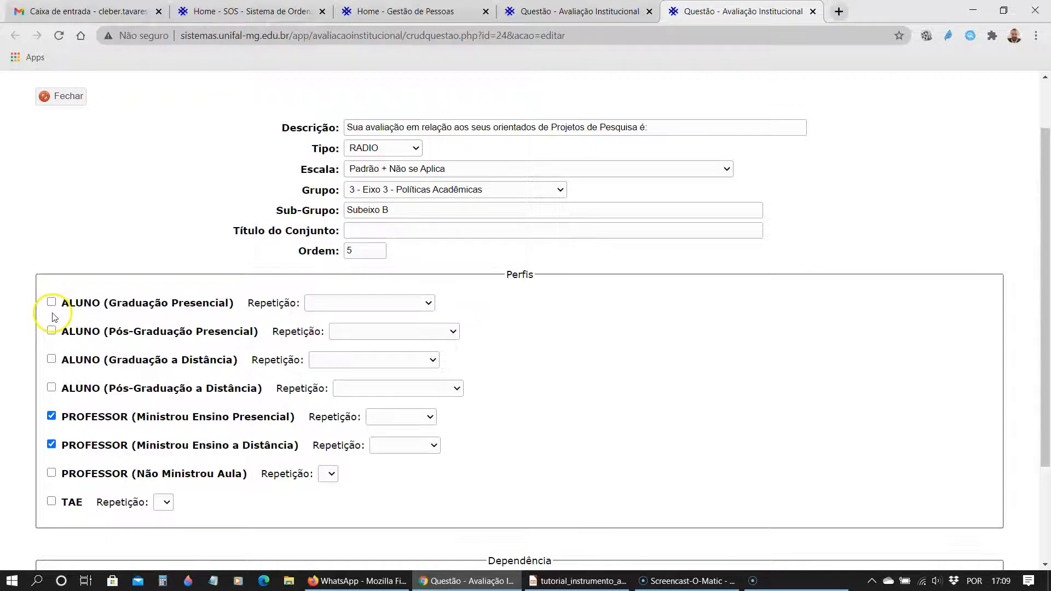
scroll(219, 356, down, 1)
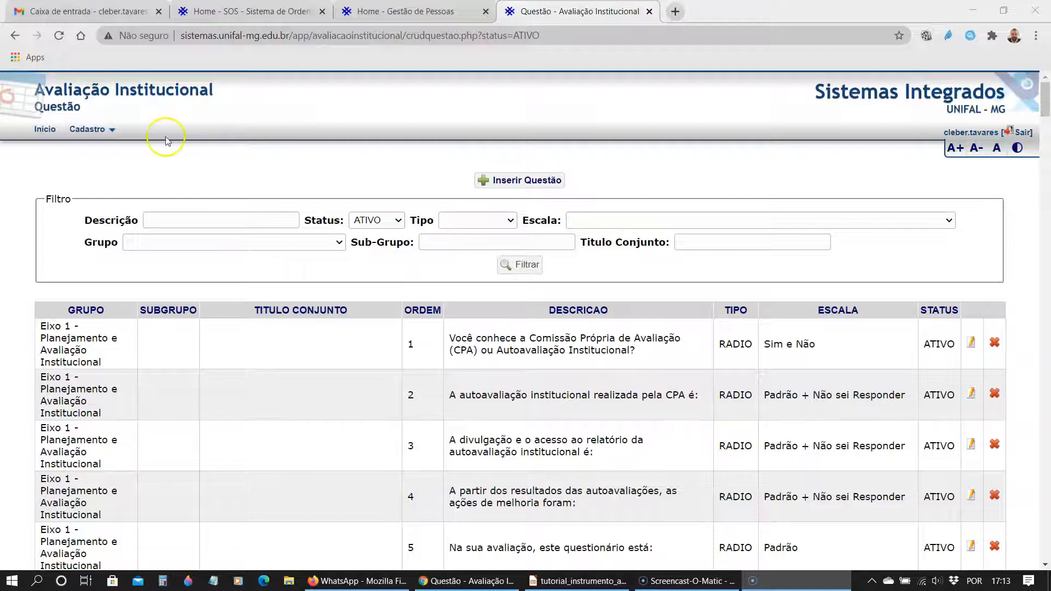
Go to the scale registry, view the values of the Padrão scale, and cancel its editing
click(91, 133)
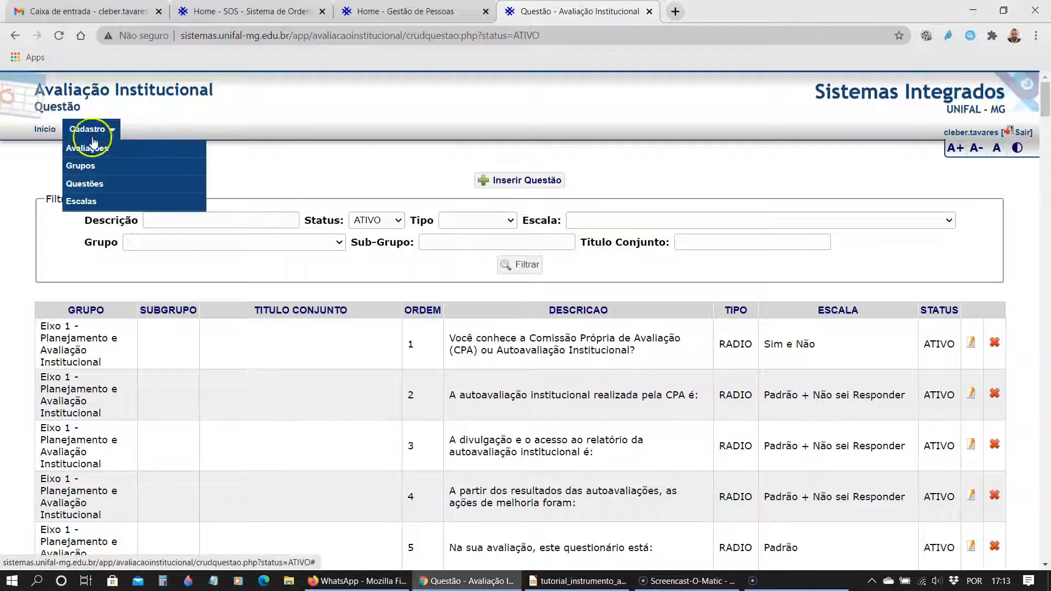
click(83, 201)
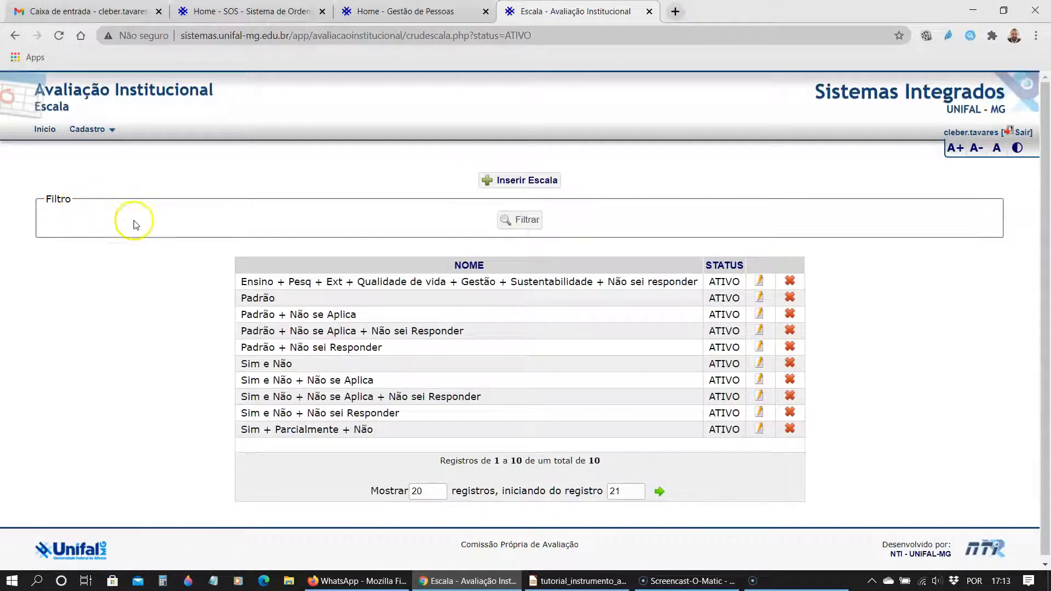
click(761, 297)
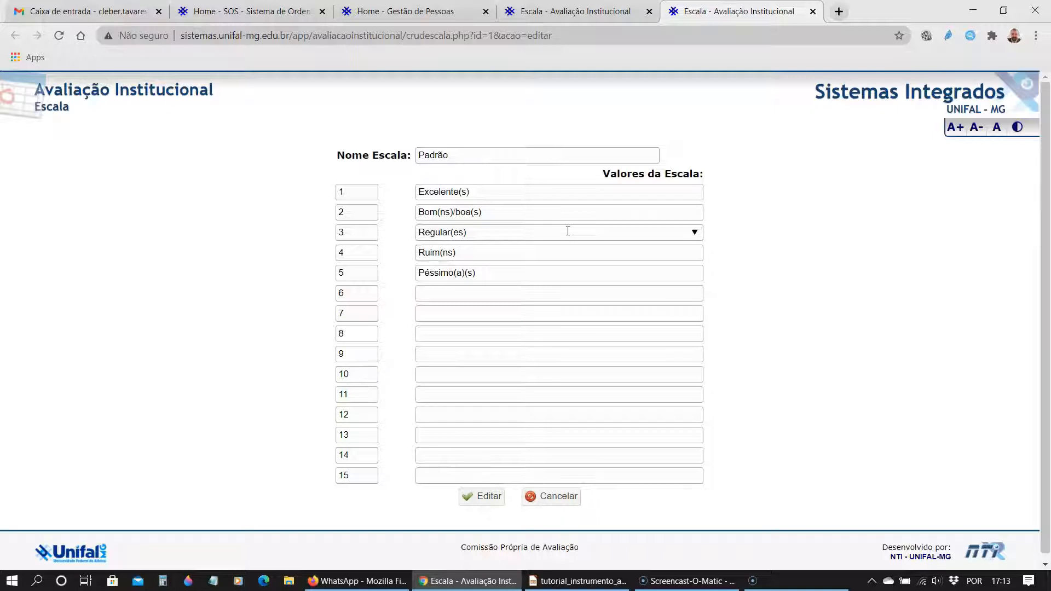
click(555, 507)
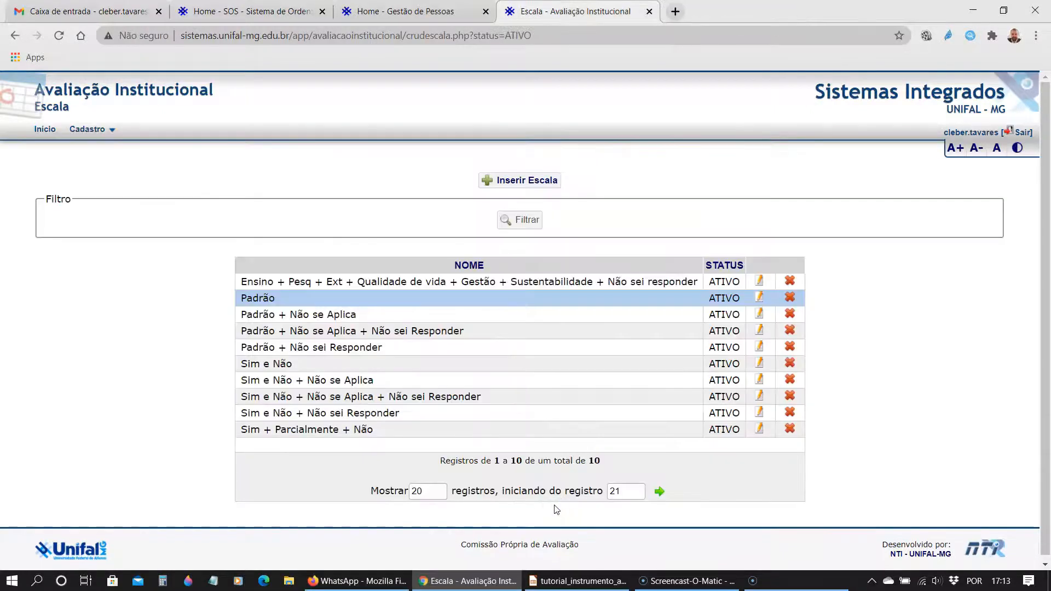
Start a new scale and name it "Satisfação"
click(557, 186)
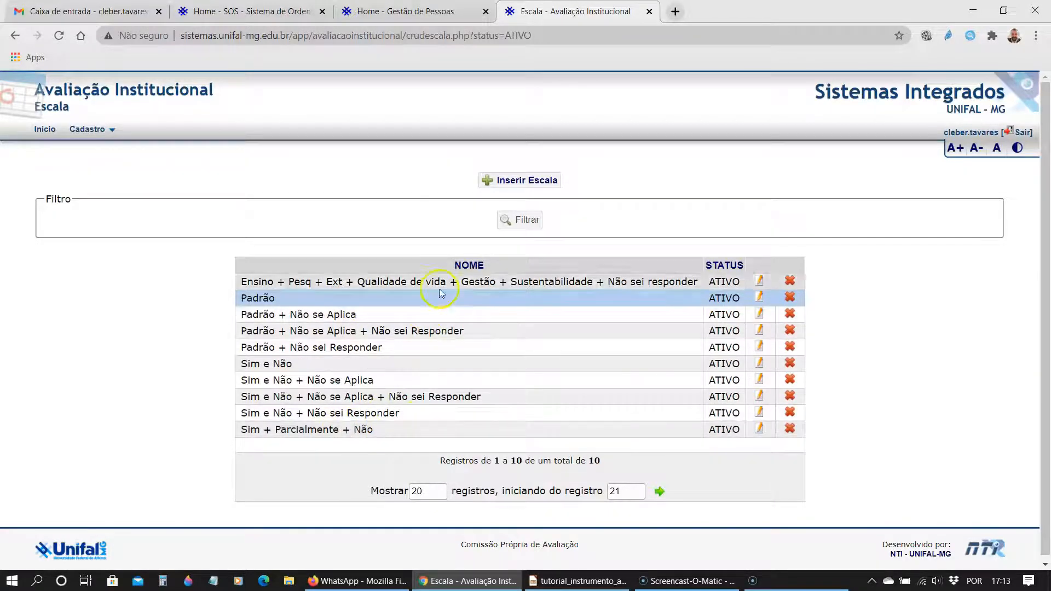
click(503, 185)
click(503, 157)
text(Sa)
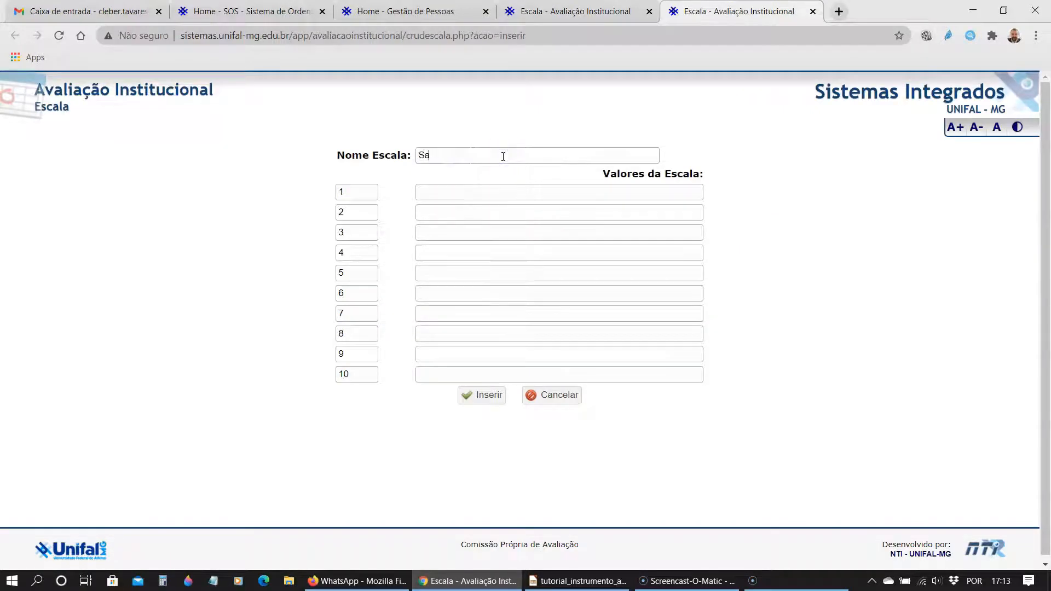
text(tis)
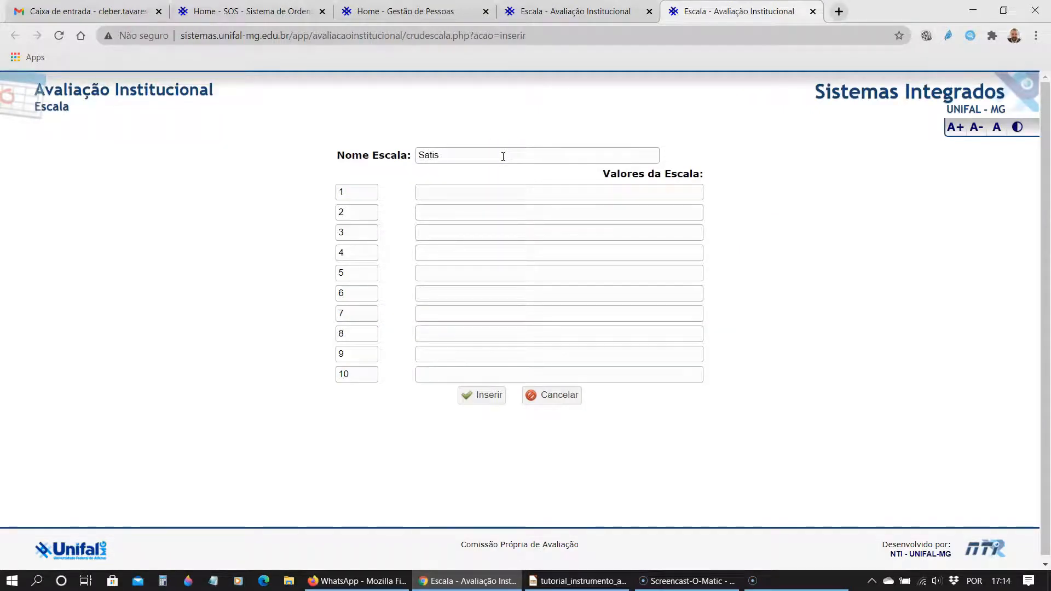
text(fação)
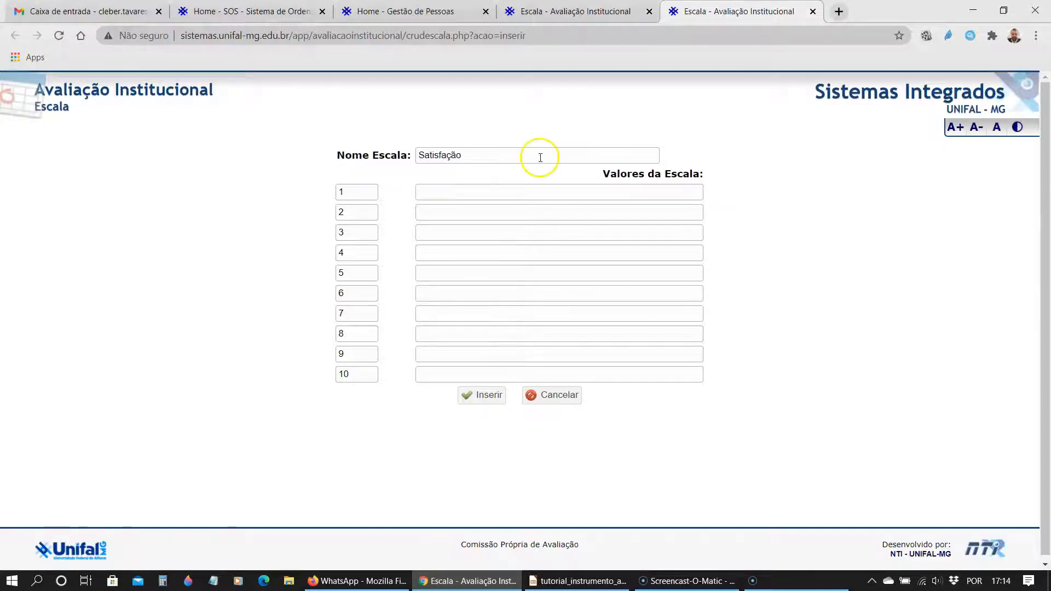
Enter "Satisfatória" and "Pouco Satisfatória" as the first and second values of the scale
click(502, 190)
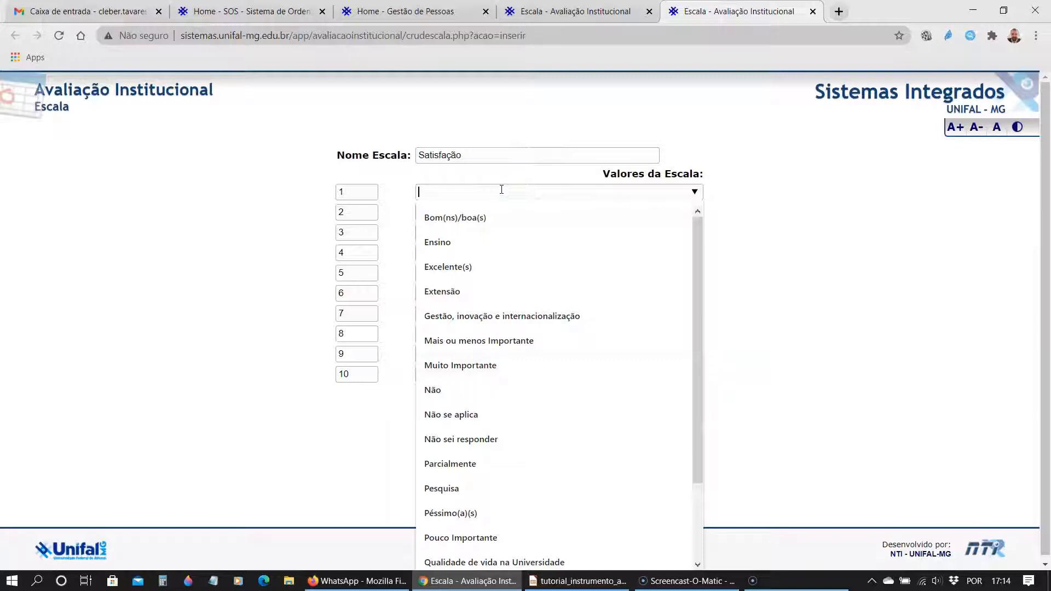
text(Sa)
key(BackSpace)
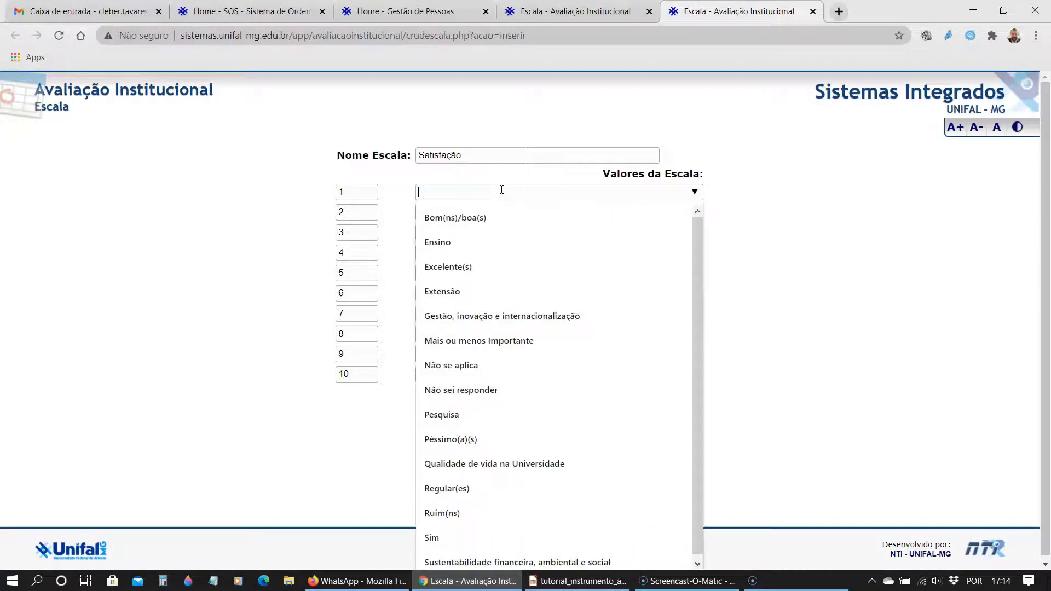
text(ta)
key(BackSpace)
key(BackSpace)
text(atisfatória)
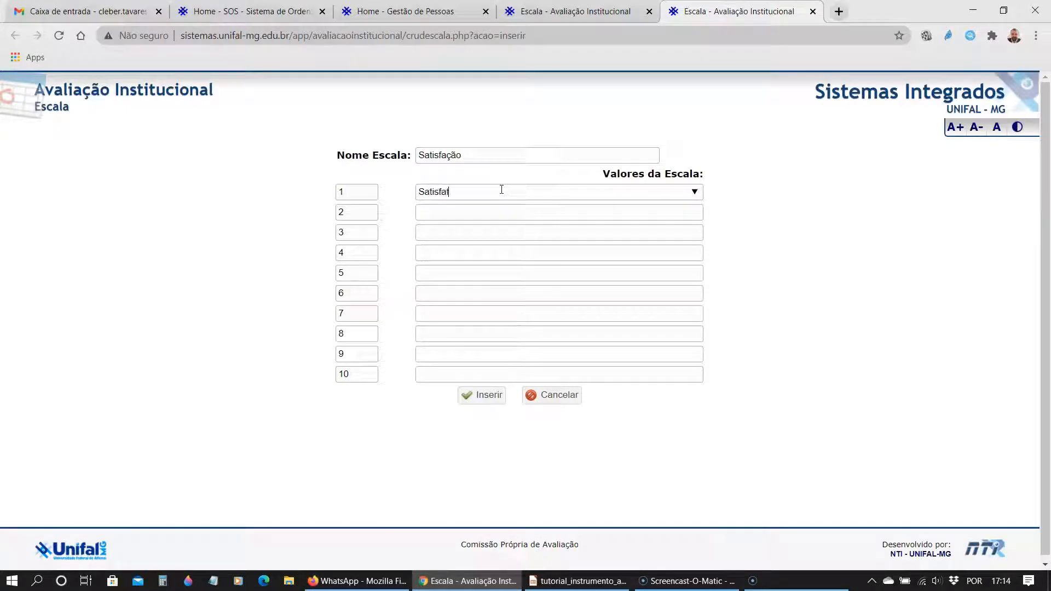
click(487, 214)
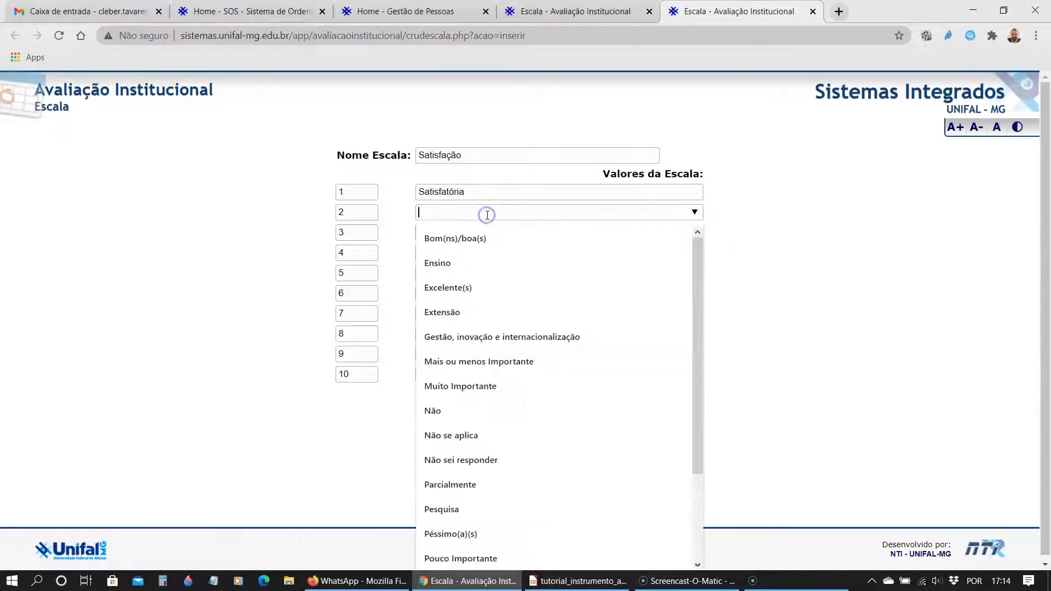
text(Pouco )
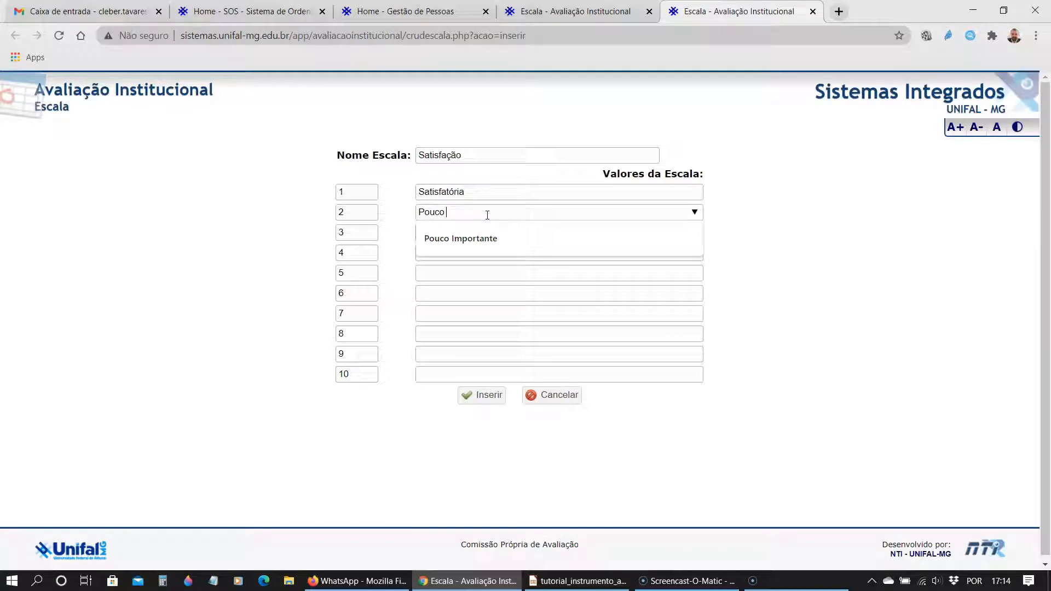
text(Satisfatória)
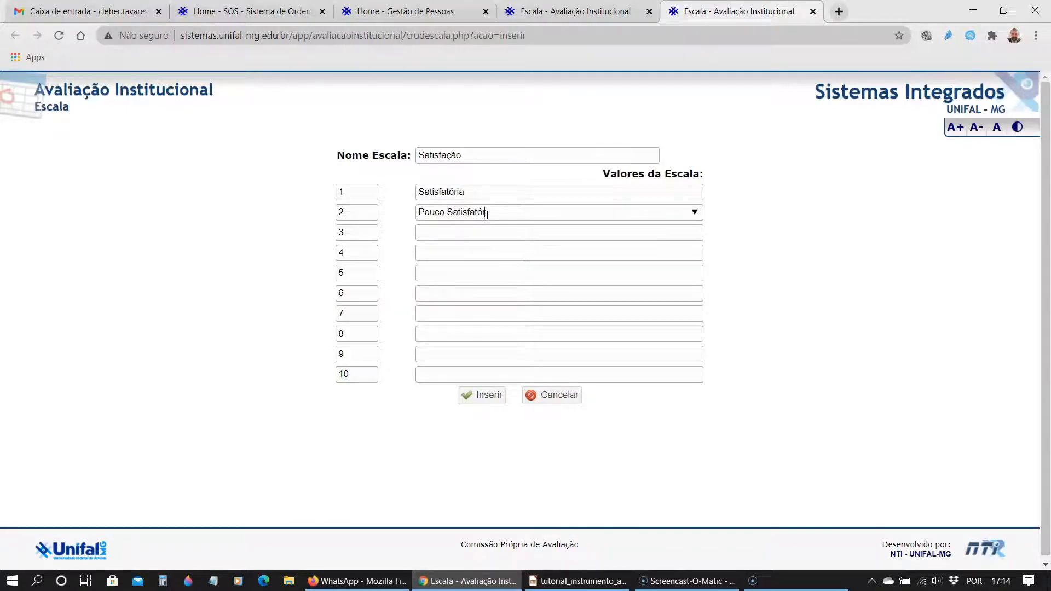
Append the plural marker "(s)" to the values "Satisfatória" and "Pouco Satisfatória"
click(500, 189)
text((s))
click(510, 213)
text((s))
Enter "Insatisfatória(s)" as the third value and insert the Satisfação scale
click(503, 234)
text(Insat)
key(BackSpace)
text(tisfatória(s))
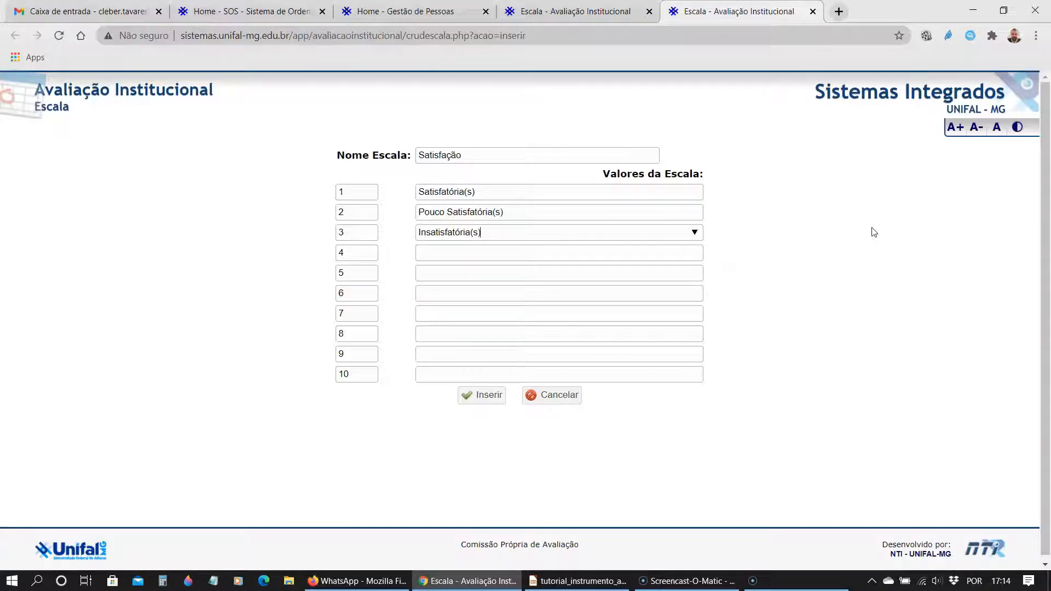
click(483, 395)
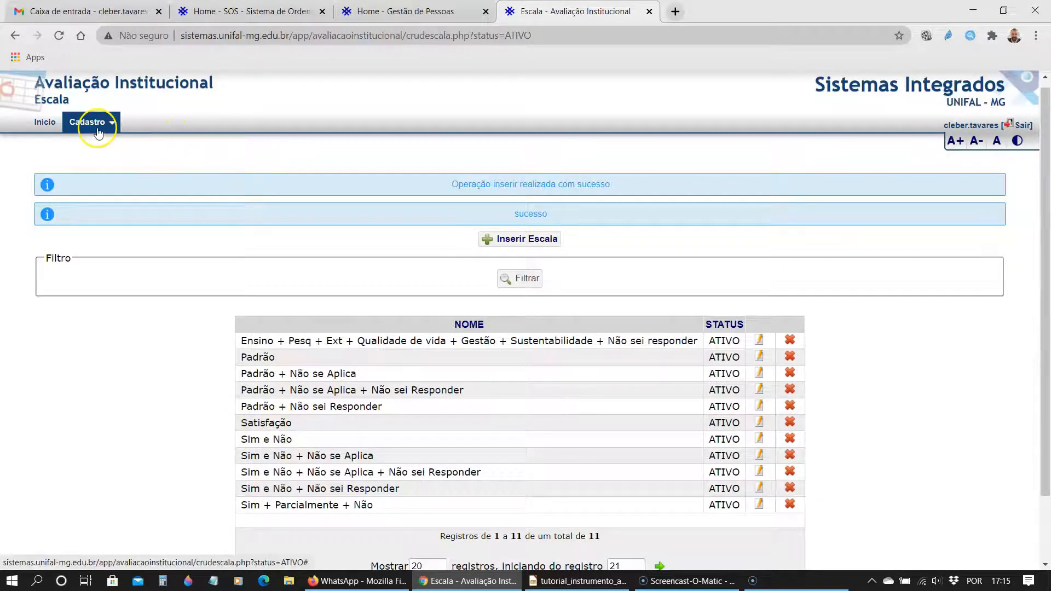
Open the registered questions list and start inserting a new question
mouse_move(99, 131)
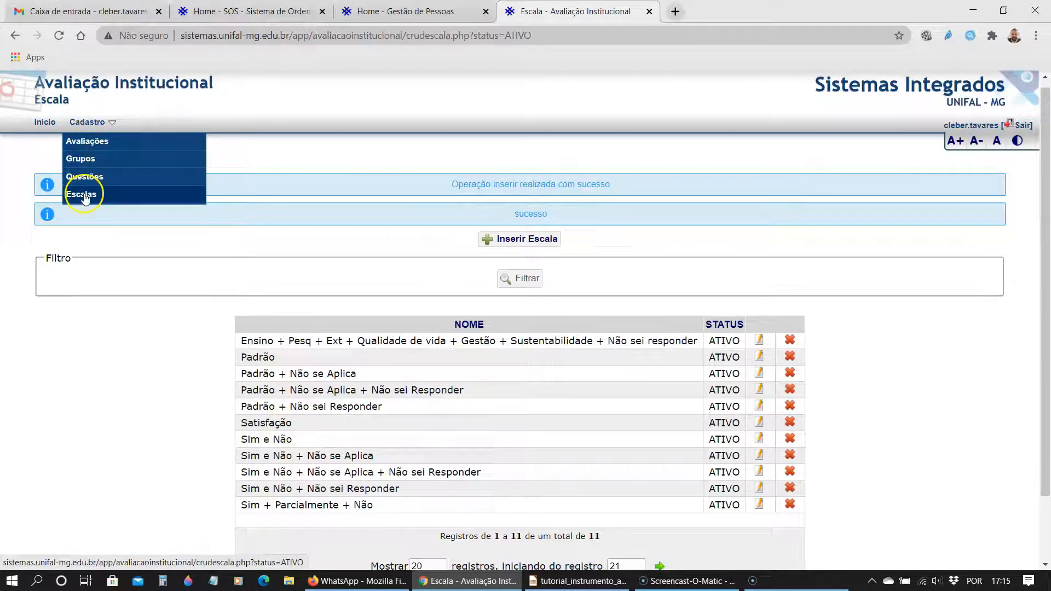
click(86, 183)
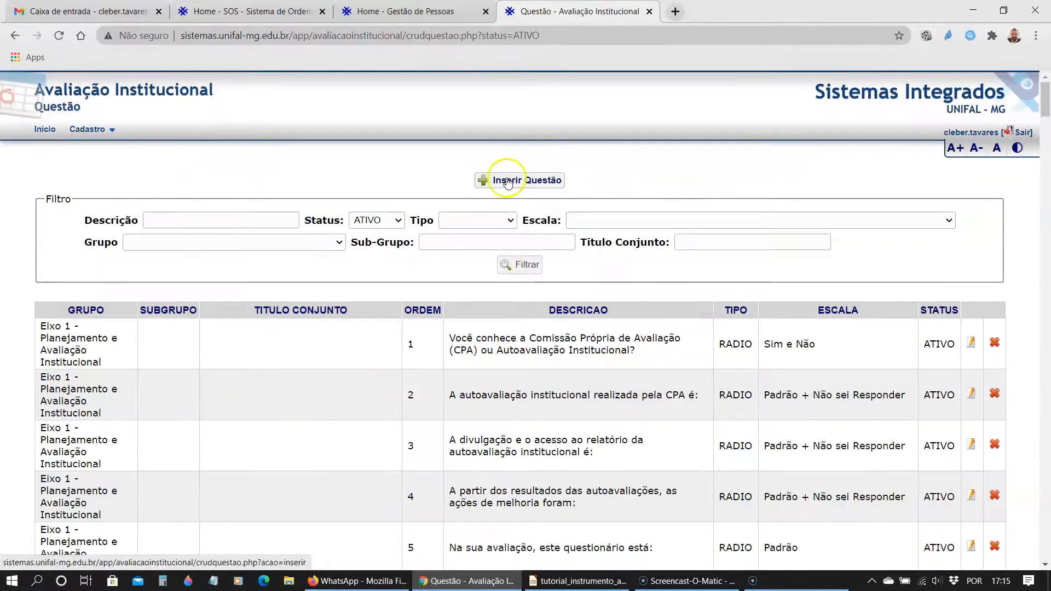
click(508, 181)
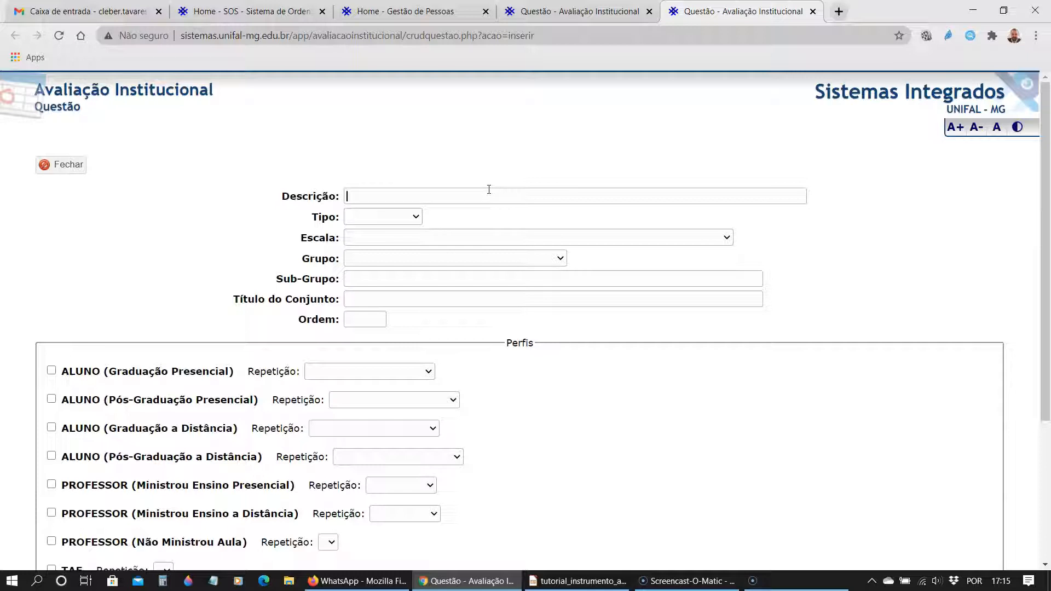
Enter "Em relação as ações tomadas pela instituição você avalia como" as the new question's set title
click(488, 196)
click(441, 299)
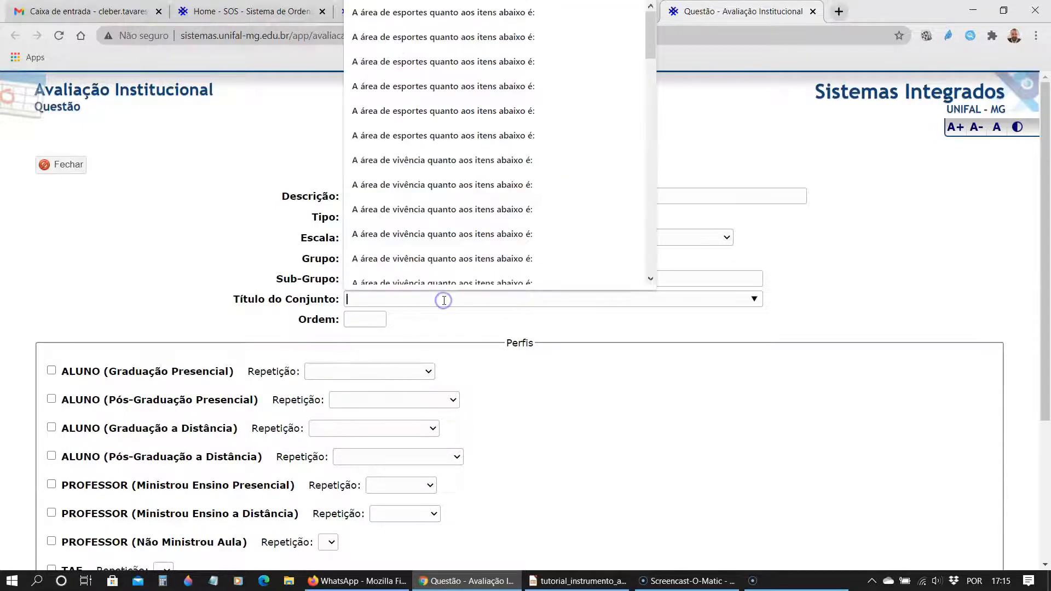
text(Em r)
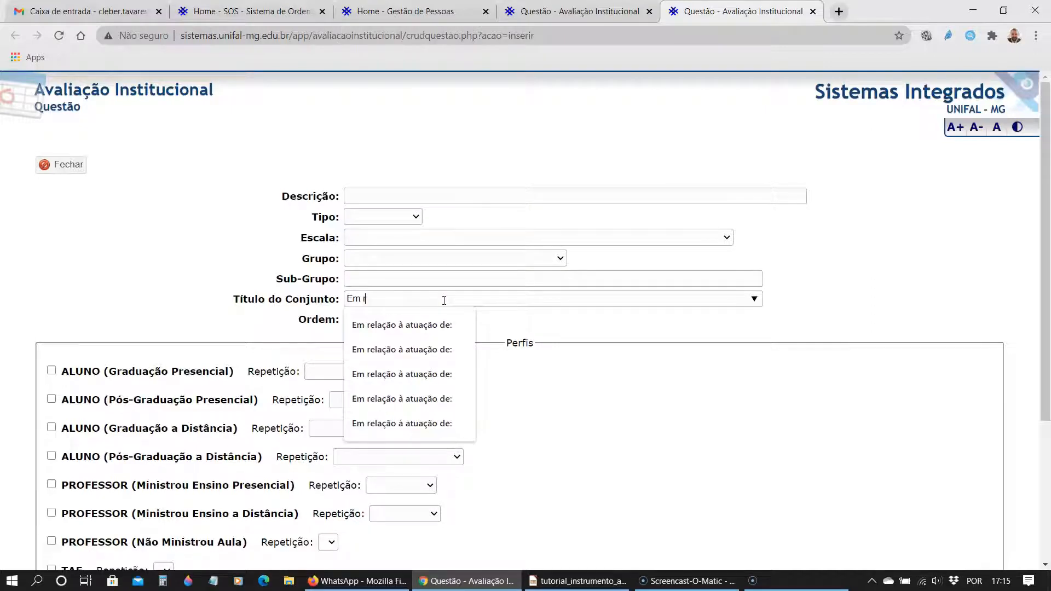
text(elação as aç)
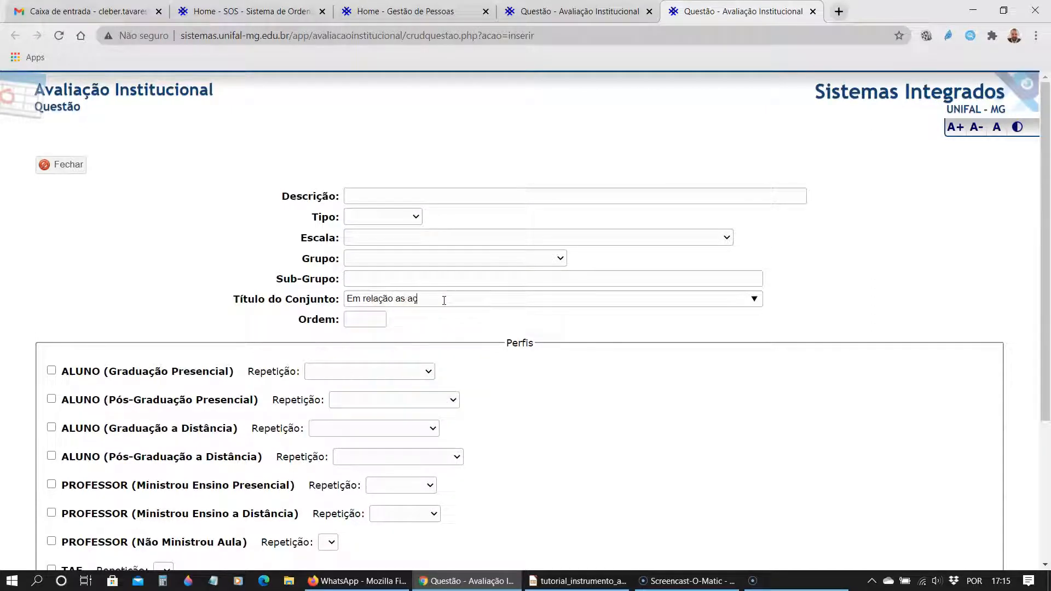
text(ões tomadas pela instituição)
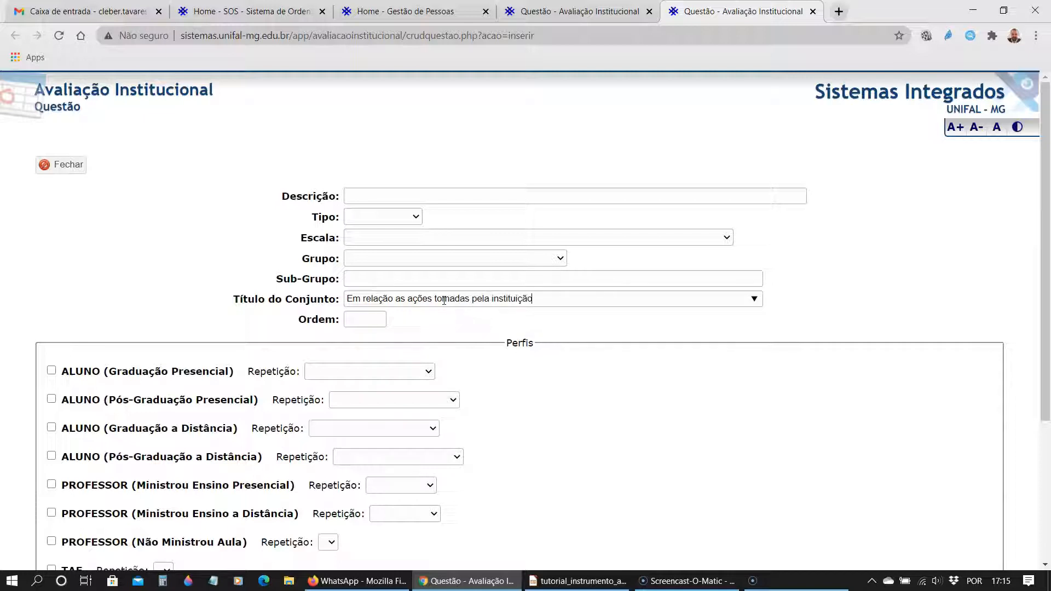
text( você avalia como)
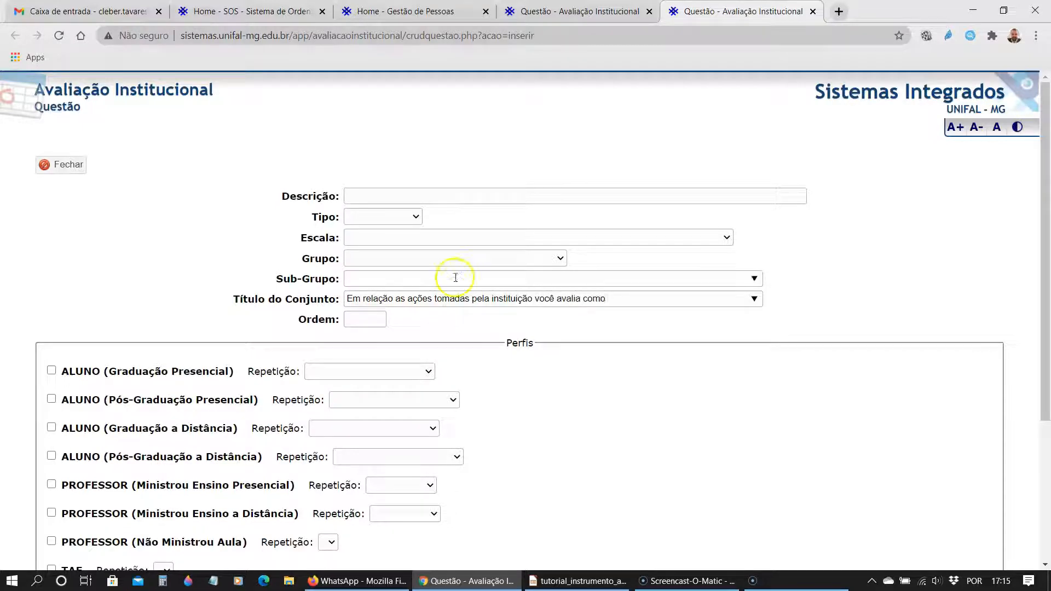
Try "Ensino Remoto" as the question's description, and clear both the description and the set title
click(457, 193)
text(Pandemi)
key(BackSpace)
key(BackSpace)
key(BackSpace)
key(BackSpace)
key(BackSpace)
key(BackSpace)
text(Esino)
key(BackSpace)
key(BackSpace)
key(BackSpace)
key(BackSpace)
text(nsrino)
key(BackSpace)
key(BackSpace)
key(BackSpace)
key(BackSpace)
key(BackSpace)
text(sino Remoto)
key(BackSpace)
key(BackSpace)
key(BackSpace)
key(BackSpace)
key(BackSpace)
key(BackSpace)
key(BackSpace)
key(BackSpace)
key(BackSpace)
key(BackSpace)
key(BackSpace)
key(BackSpace)
key(BackSpace)
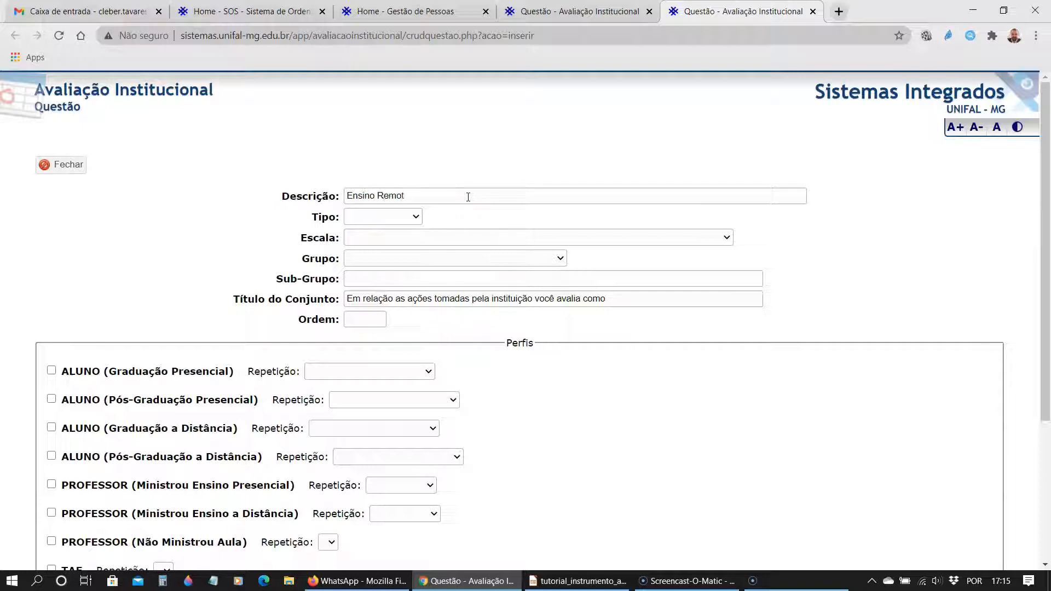
click(469, 199)
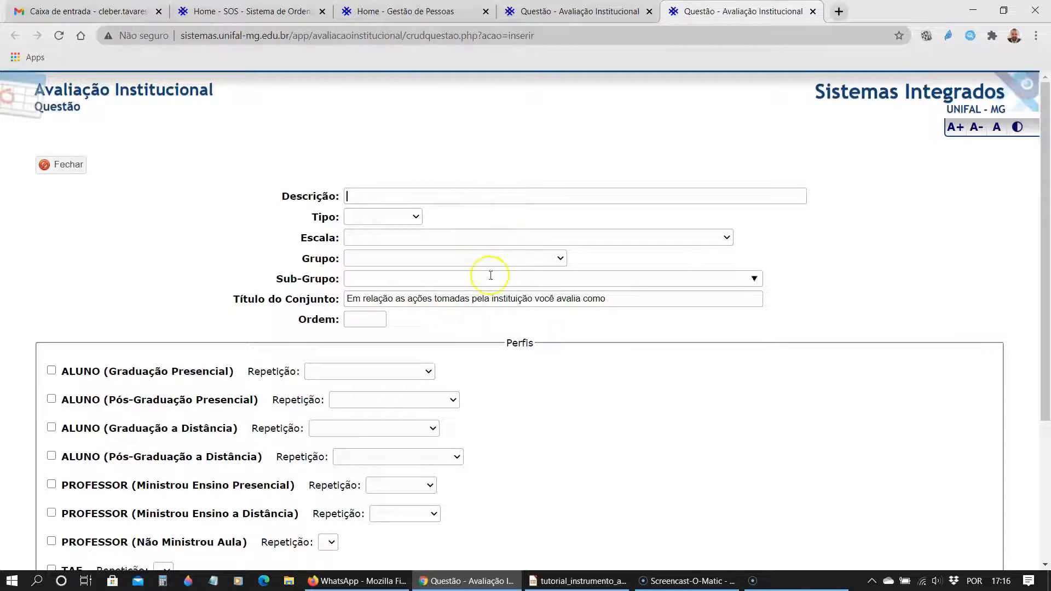
triple_click(482, 300)
key(BackSpace)
Enter the question's description "Como você avalia as ações tomadas pela Instituição no combate a pandemia da Covid-19?"
click(500, 195)
text(Qomo você a)
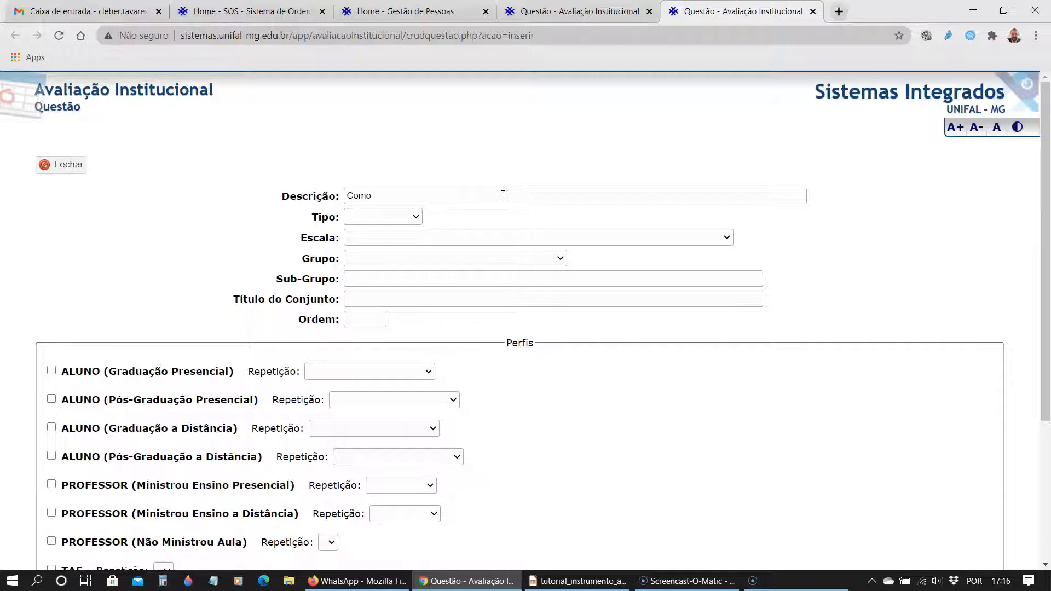
text(valia as ações tomadas pela Instituição no combate a pandemia da Covi)
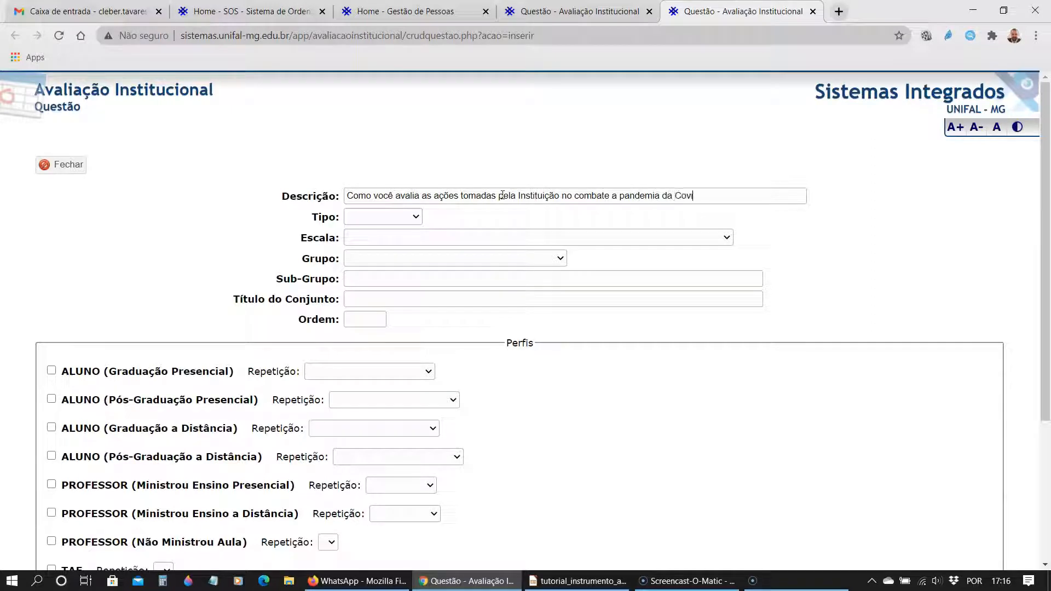
text(d-19?)
Set the question's type to RADIO, its scale to Satisfação and its group to "4 - Eixo 4 - Políticas de Gestão"
click(412, 217)
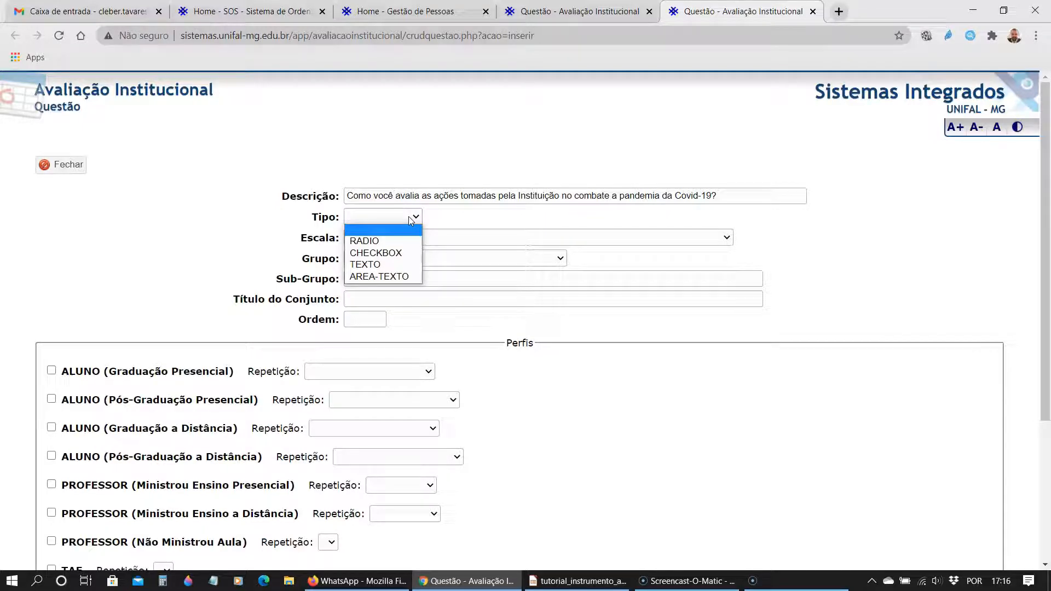
click(397, 241)
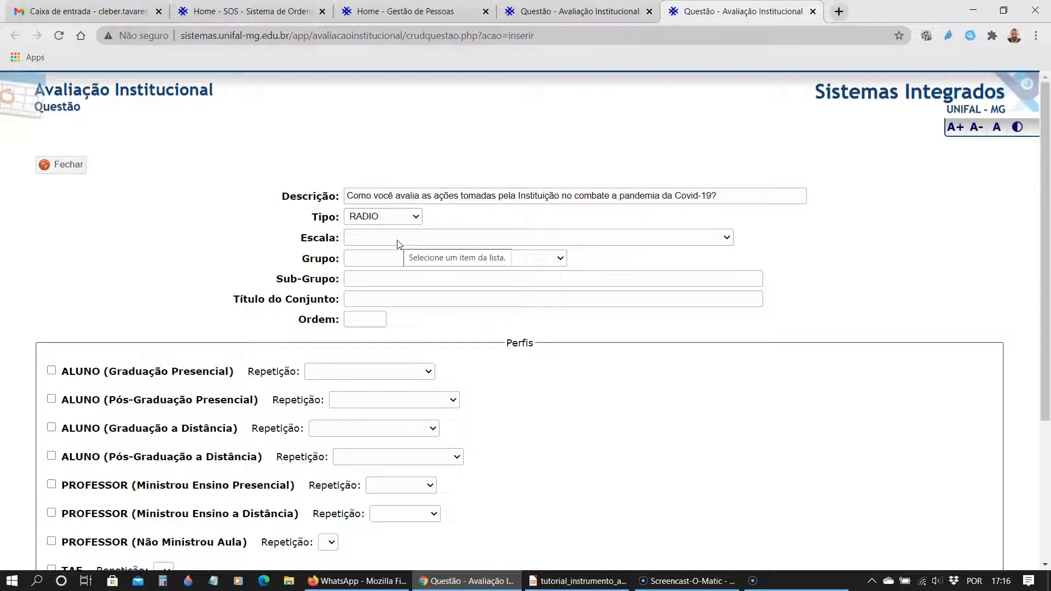
click(398, 241)
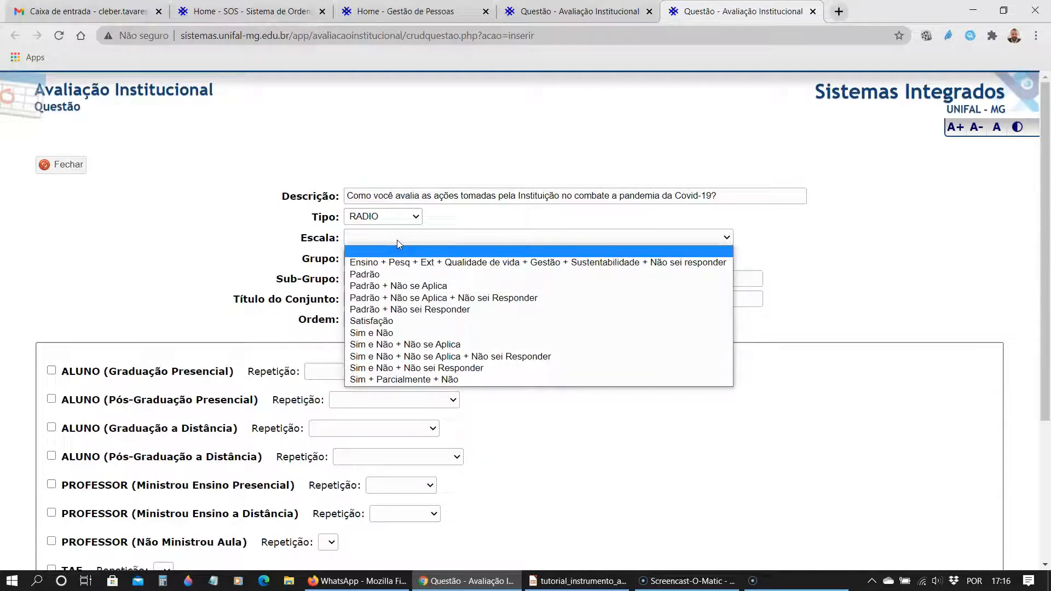
click(392, 324)
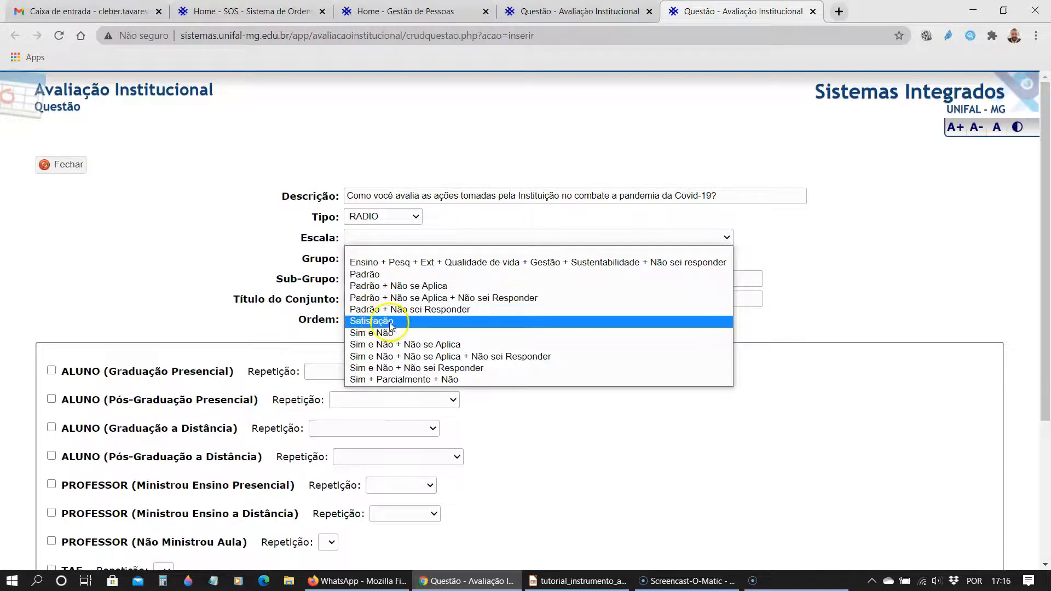
click(397, 323)
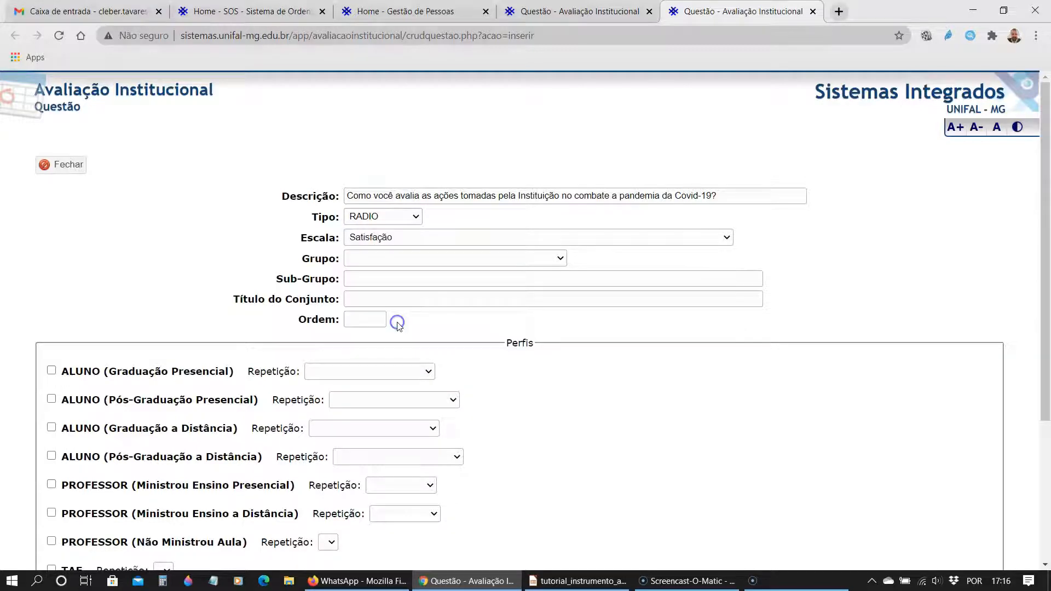
click(430, 257)
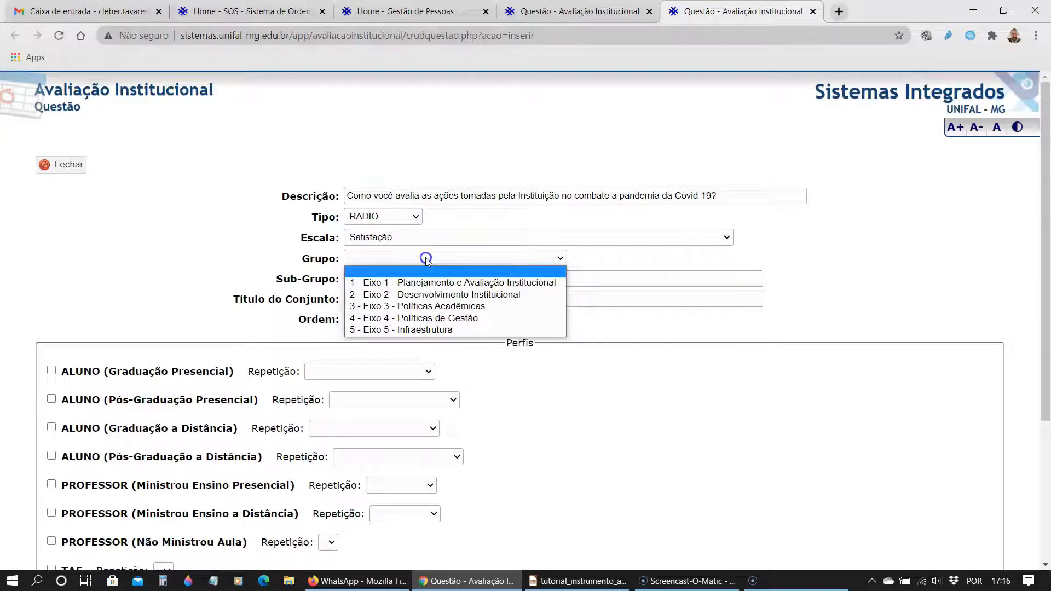
click(438, 322)
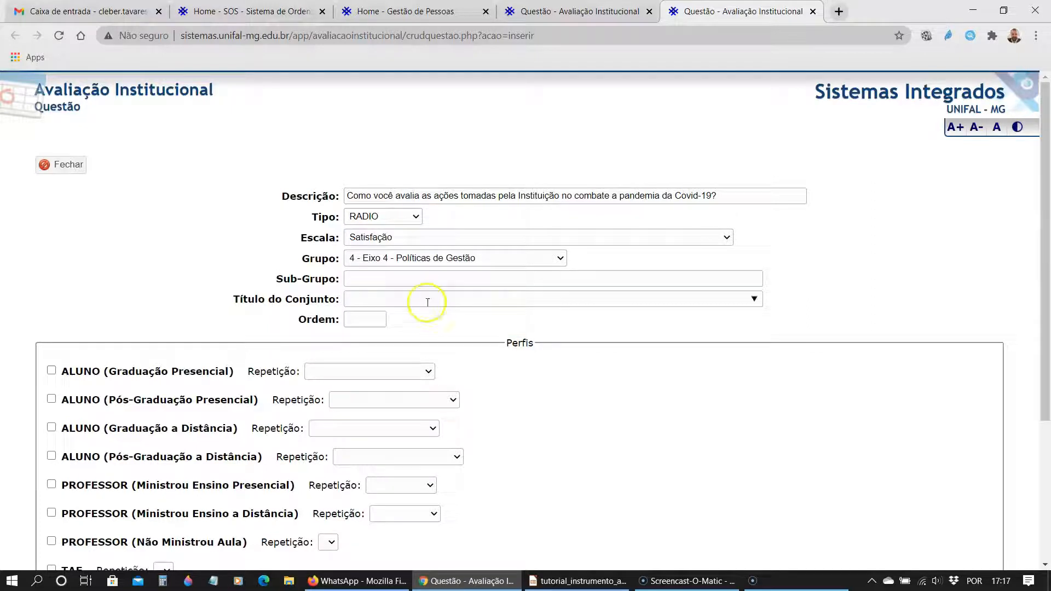
click(425, 280)
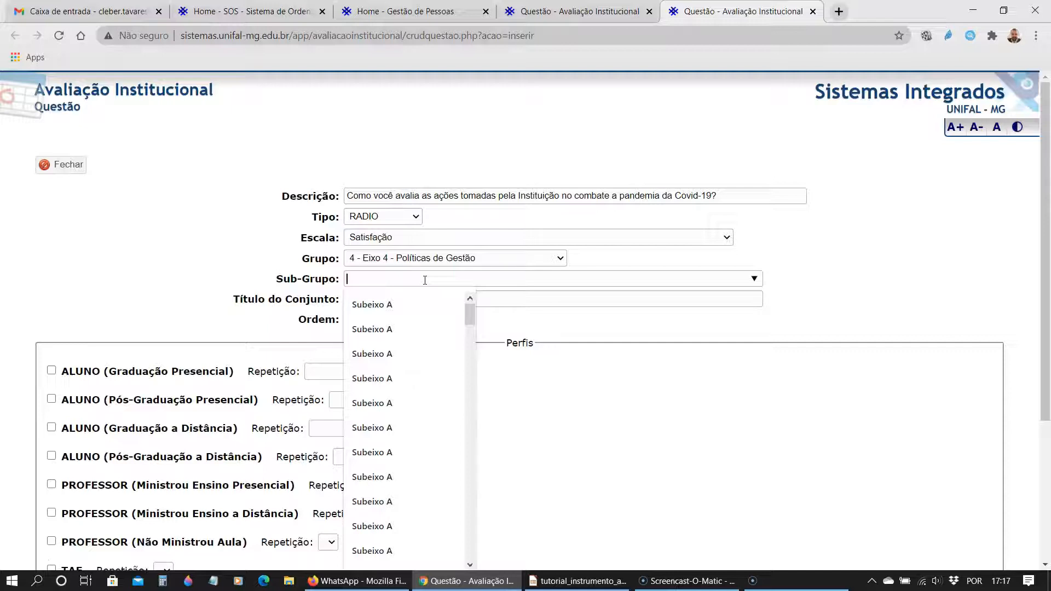
click(616, 249)
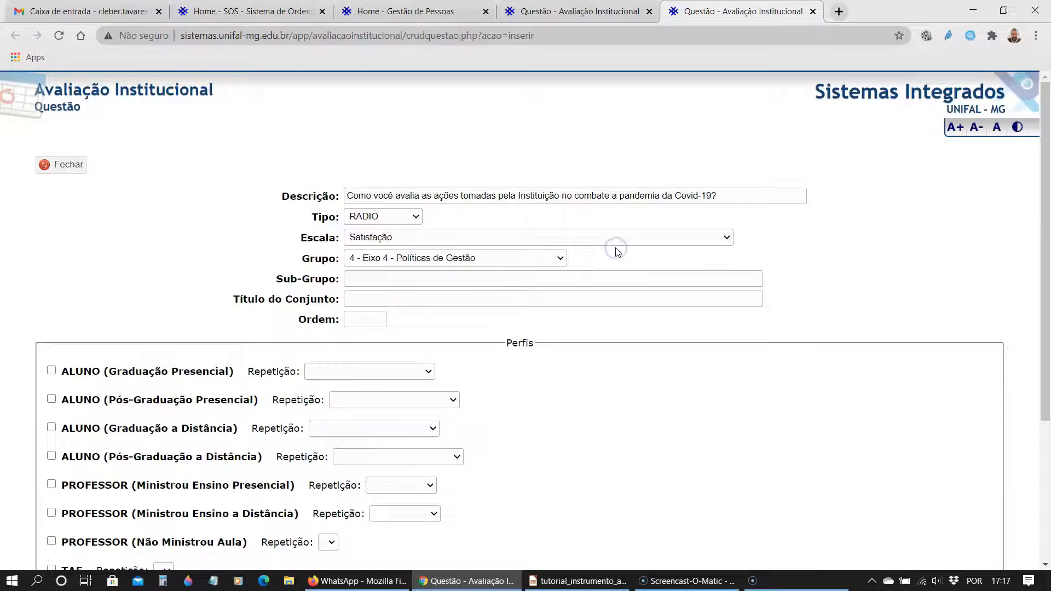
click(593, 296)
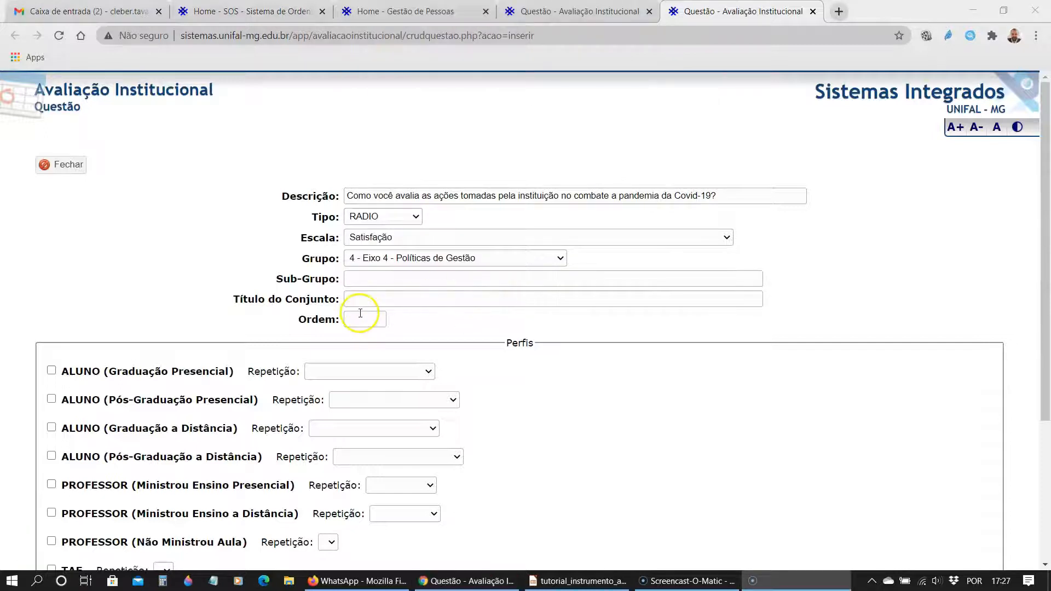
click(360, 316)
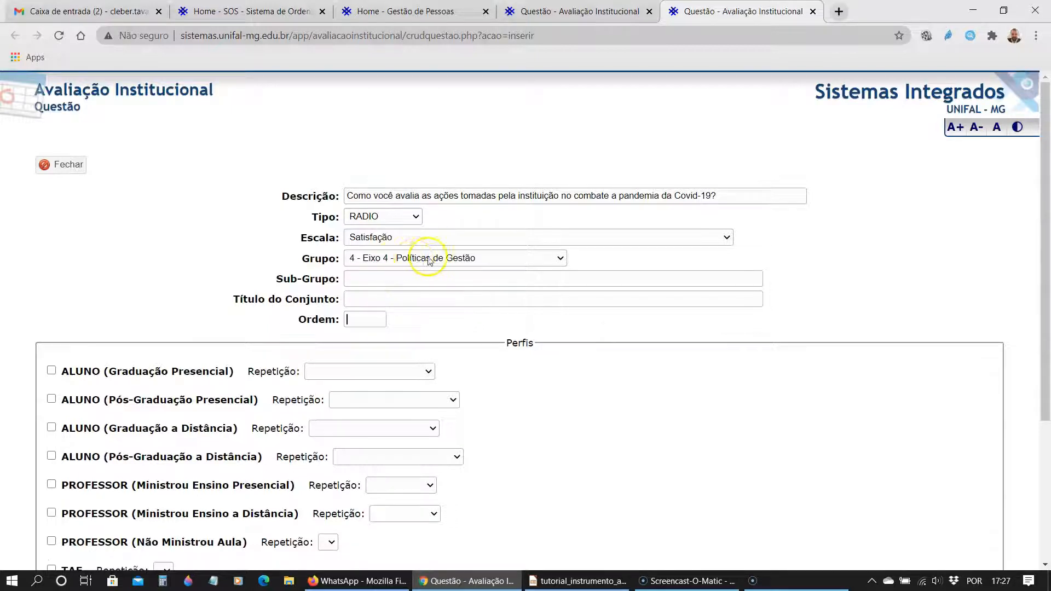
click(367, 321)
Return to the existing questions list and filter it by the group "4 - Eixo 4 - Políticas de Gestão"
click(559, 10)
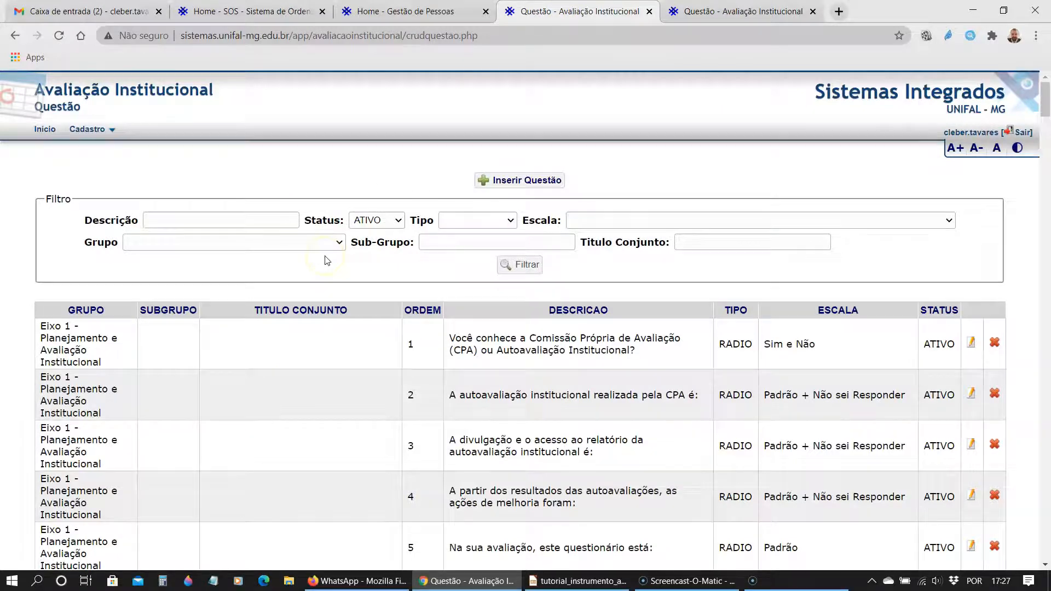
click(339, 243)
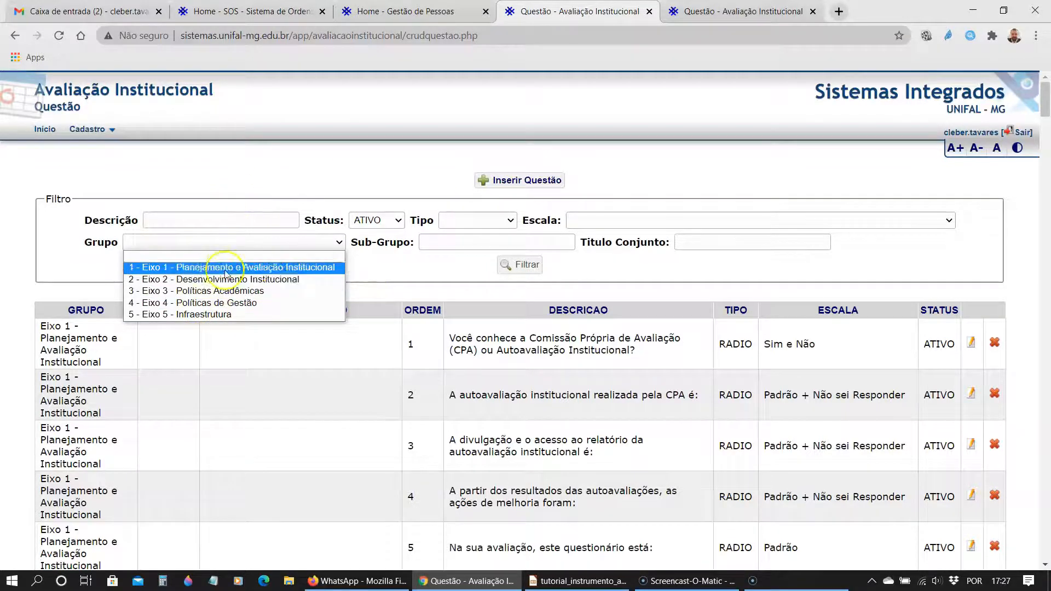
click(574, 260)
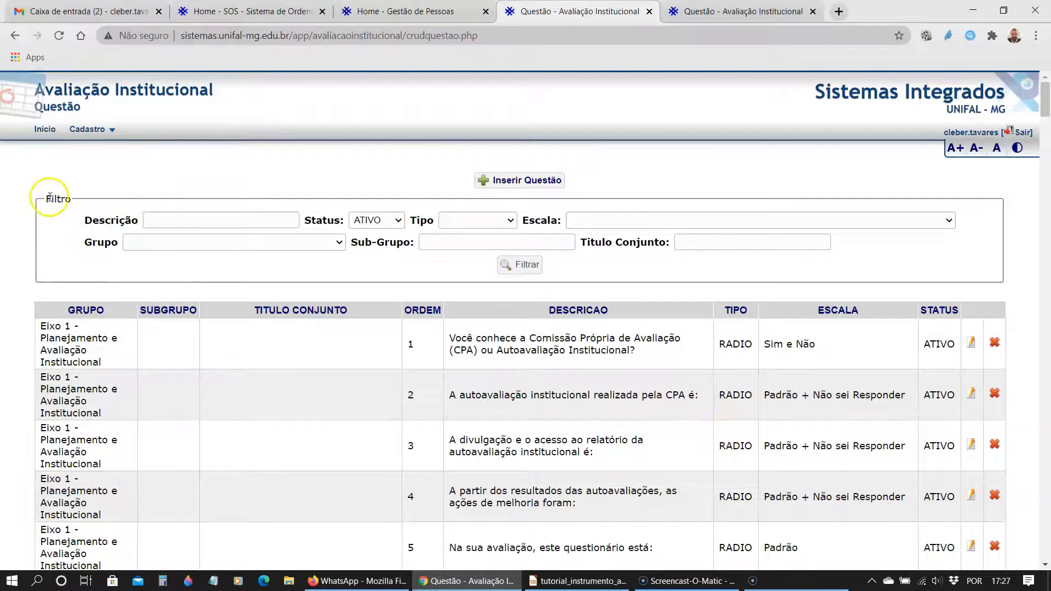
click(172, 245)
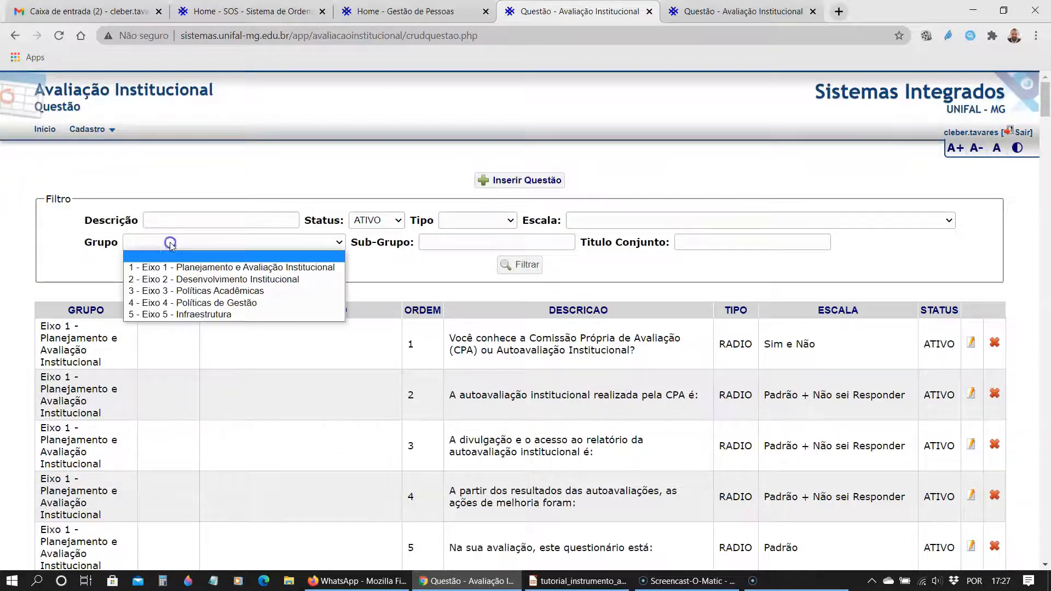
click(170, 304)
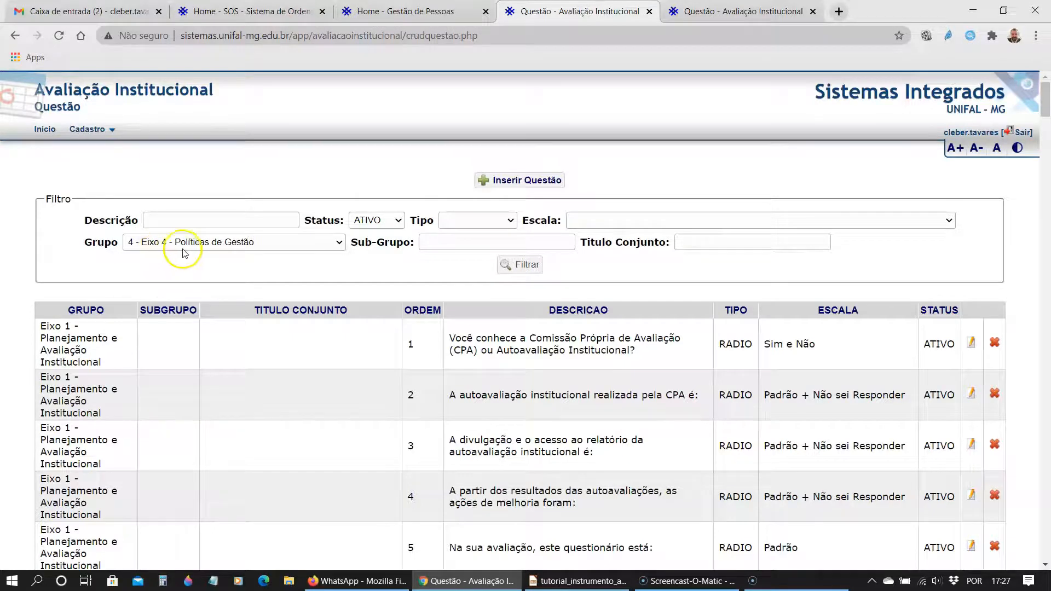
click(530, 268)
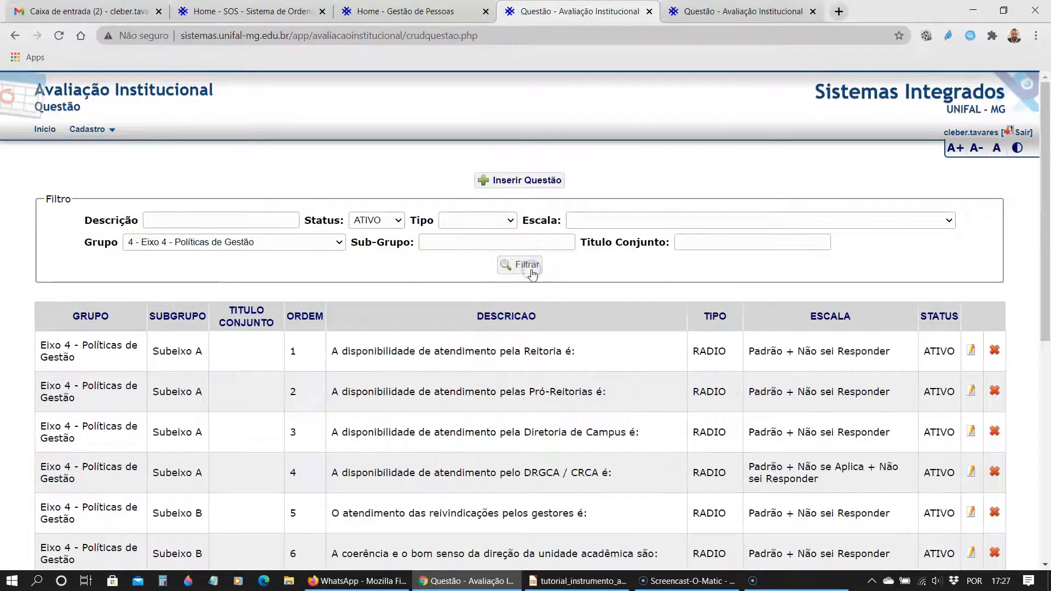
Set the order of the group's question "Críticas, sugestões e comentários adicionais:" to 14 and save the edit
scroll(533, 274, down, 5)
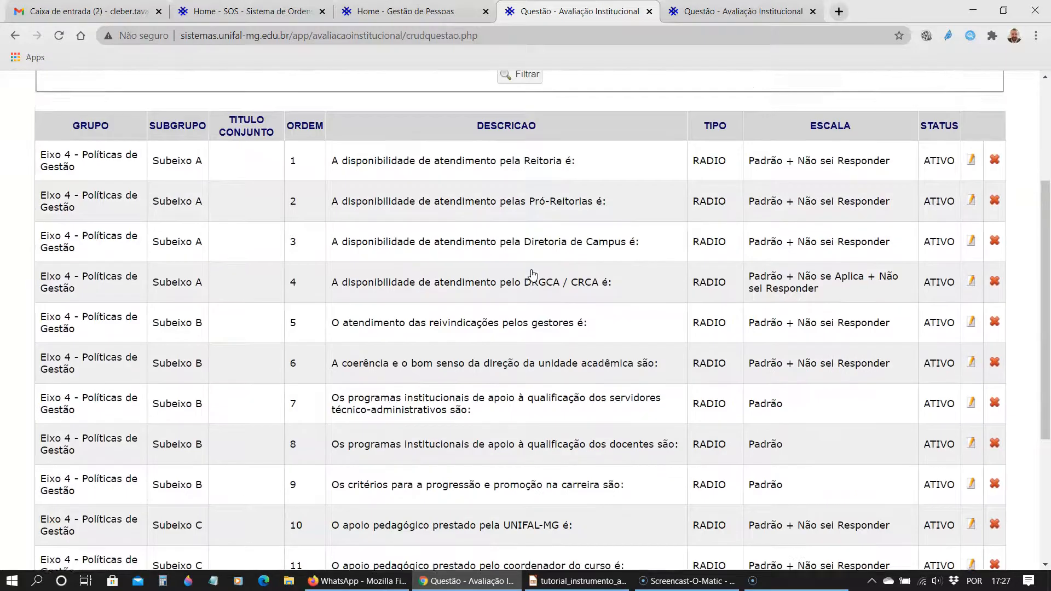
scroll(469, 257, up, 1)
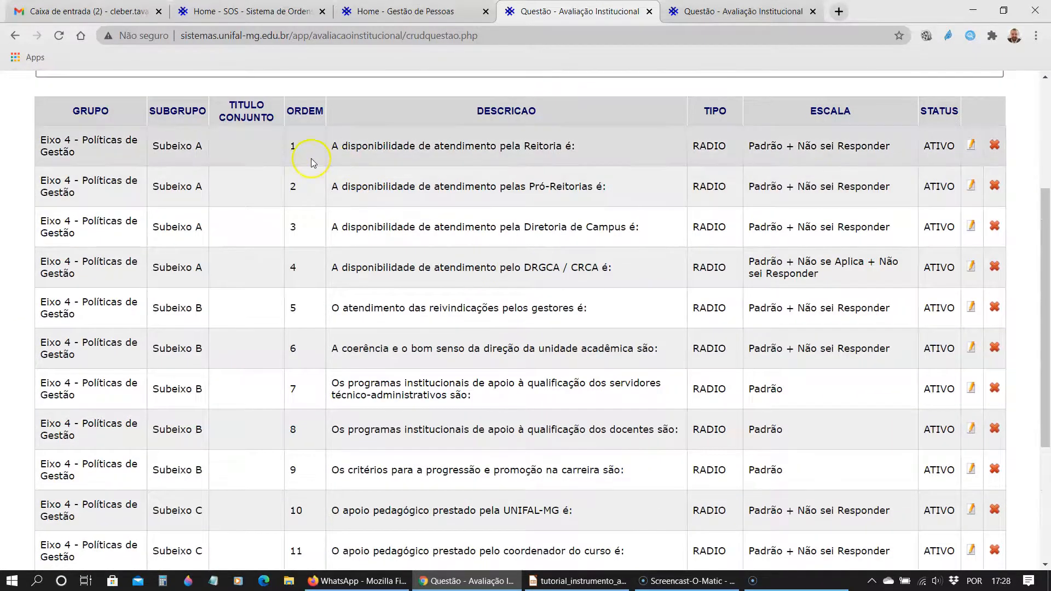
scroll(311, 163, down, 1)
scroll(311, 163, down, 3)
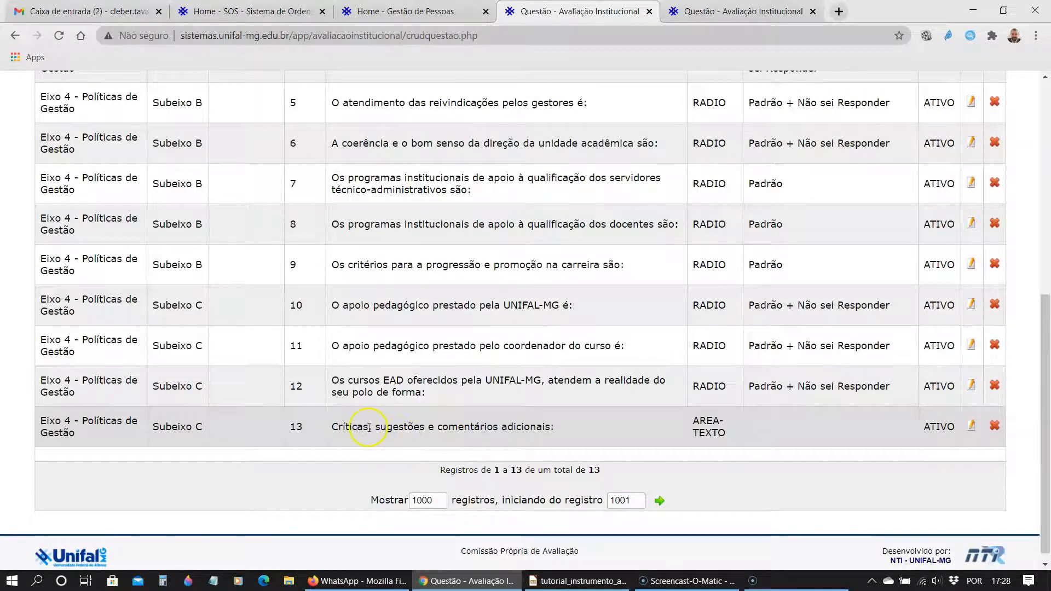
drag(333, 430, 556, 437)
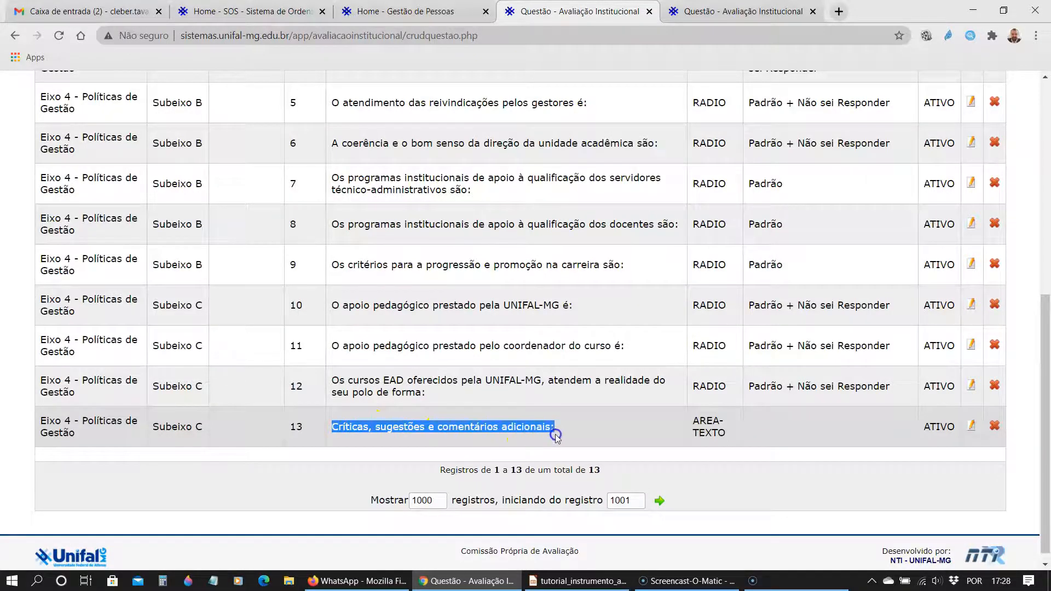
click(970, 428)
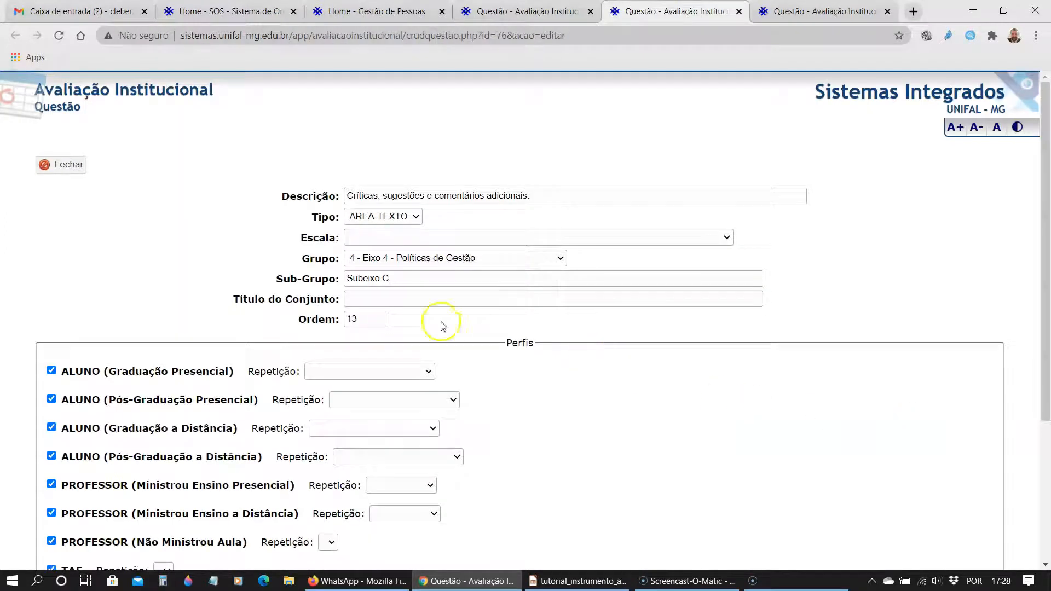
double_click(372, 320)
scroll(373, 320, down, 4)
click(482, 488)
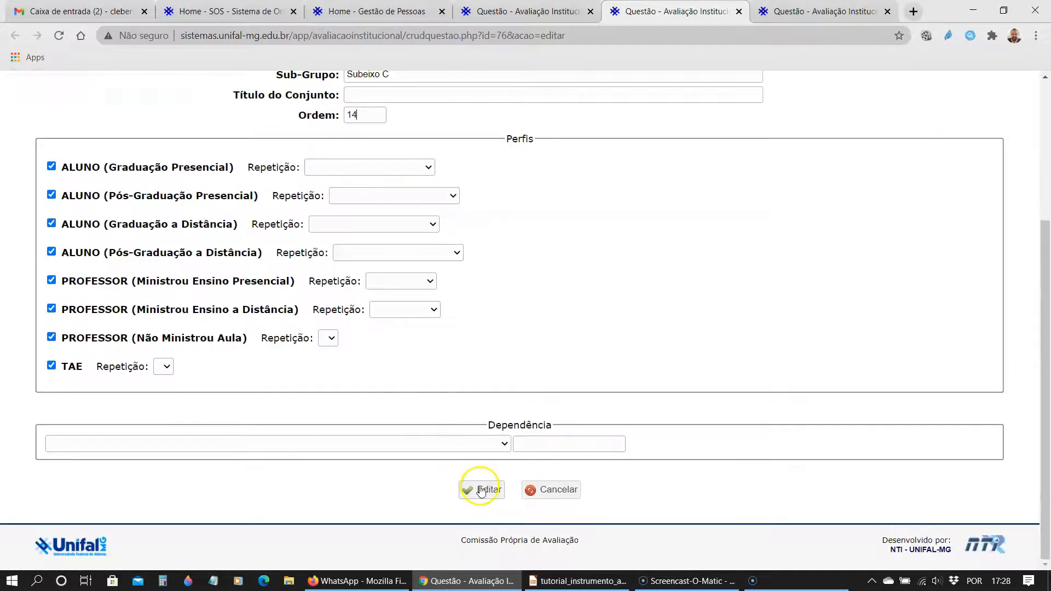
Check the saved order in the group's question list, and return to the new Covid-19 question's form to review its fields
scroll(500, 481, down, 10)
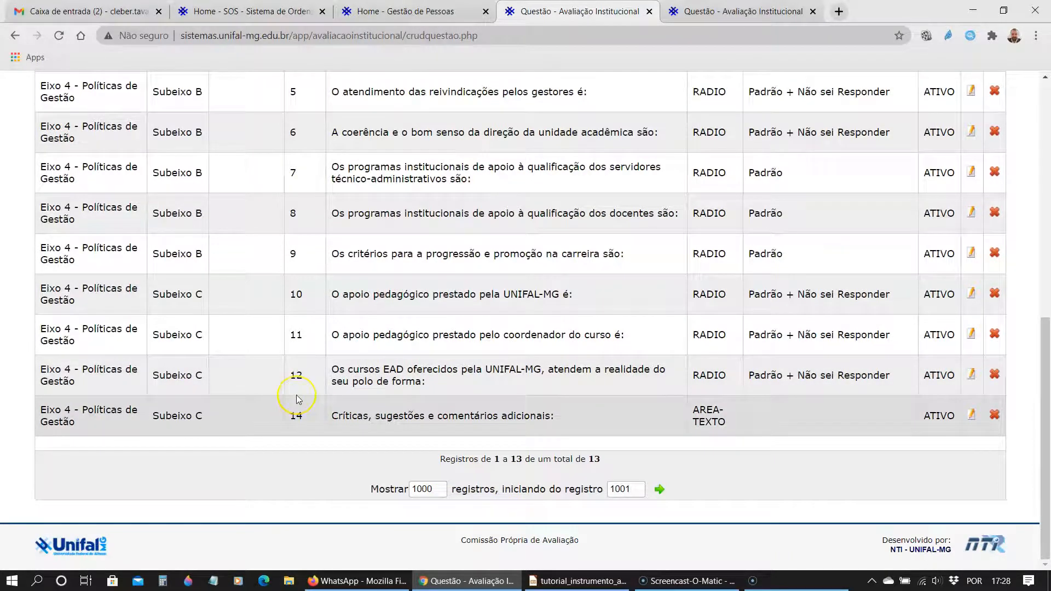
click(736, 11)
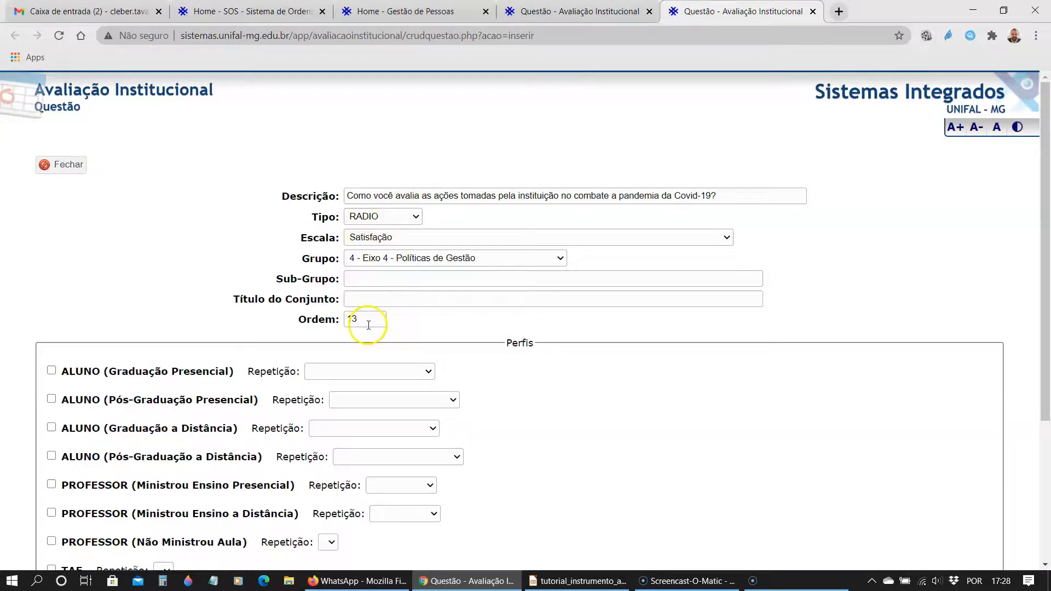
scroll(368, 326, down, 1)
click(375, 253)
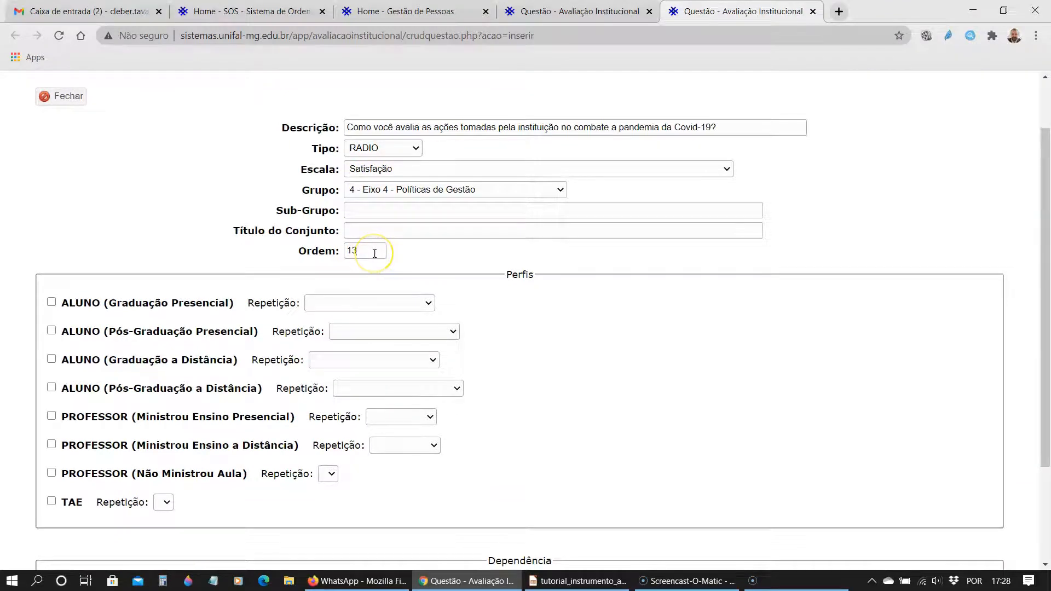
scroll(374, 253, down, 1)
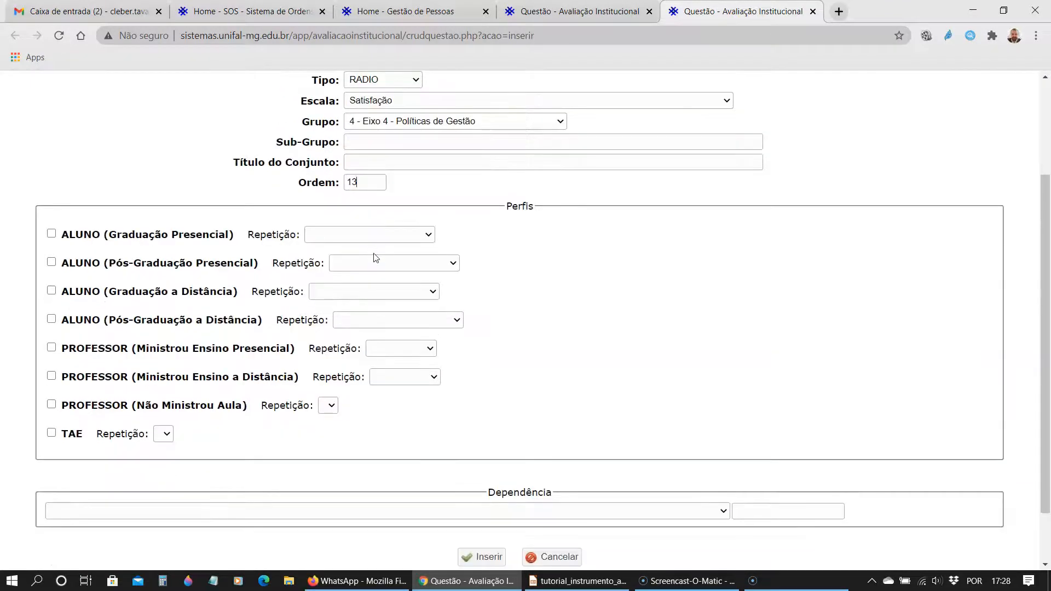
scroll(375, 258, up, 2)
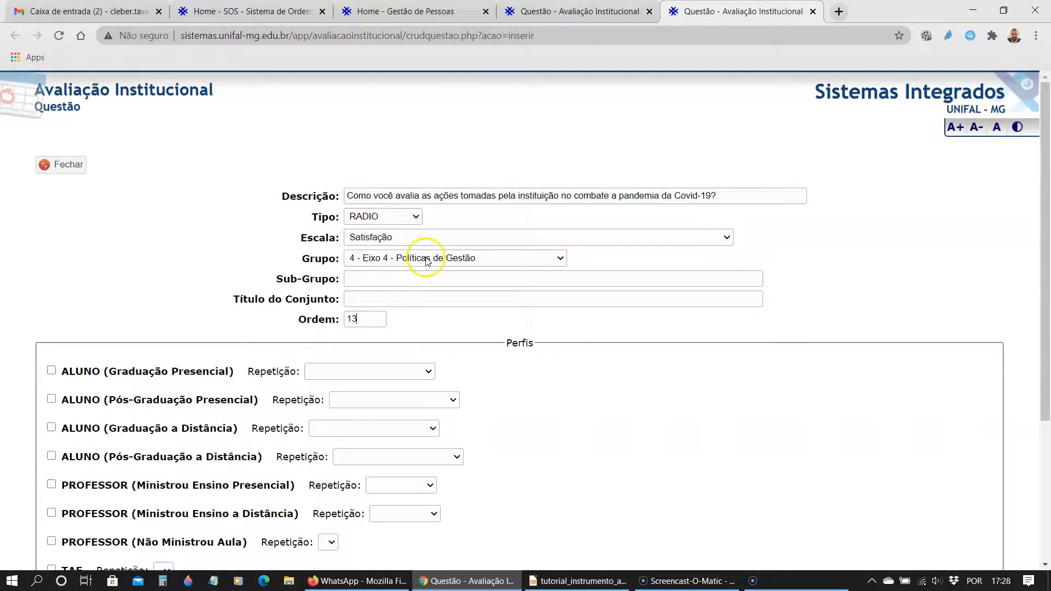
scroll(424, 257, down, 3)
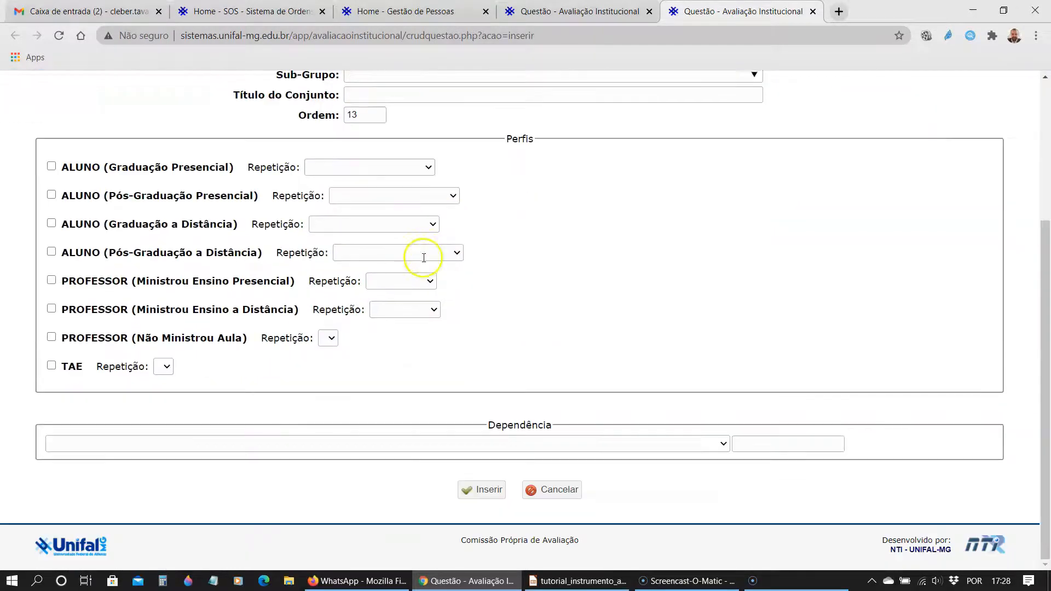
Enable the four ALUNO profiles, in-person and distance, undergraduate and postgraduate, for the new Covid-19 question
click(51, 167)
scroll(171, 272, up, 2)
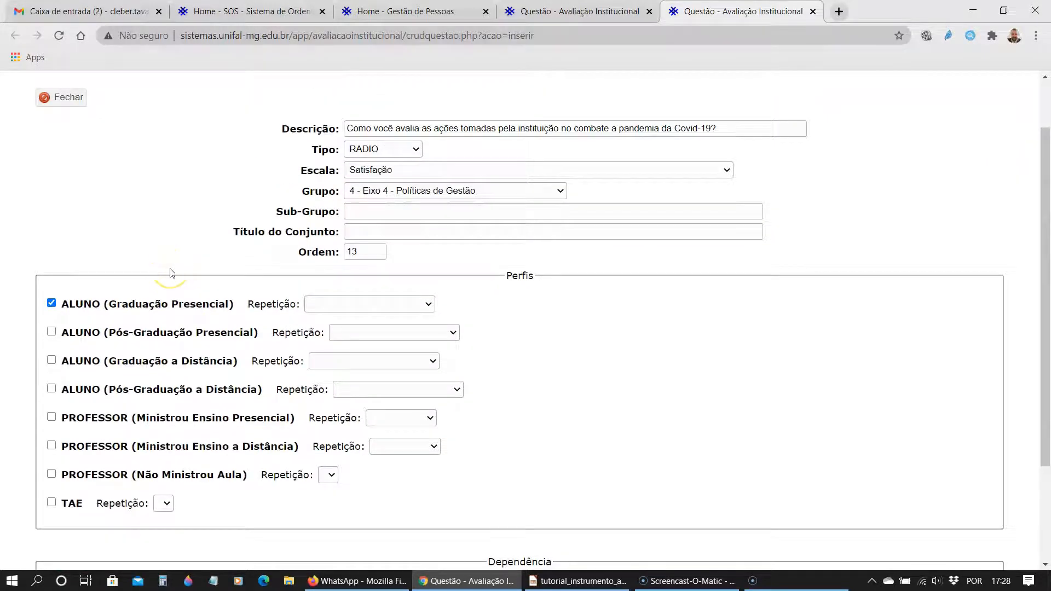
scroll(264, 226, down, 1)
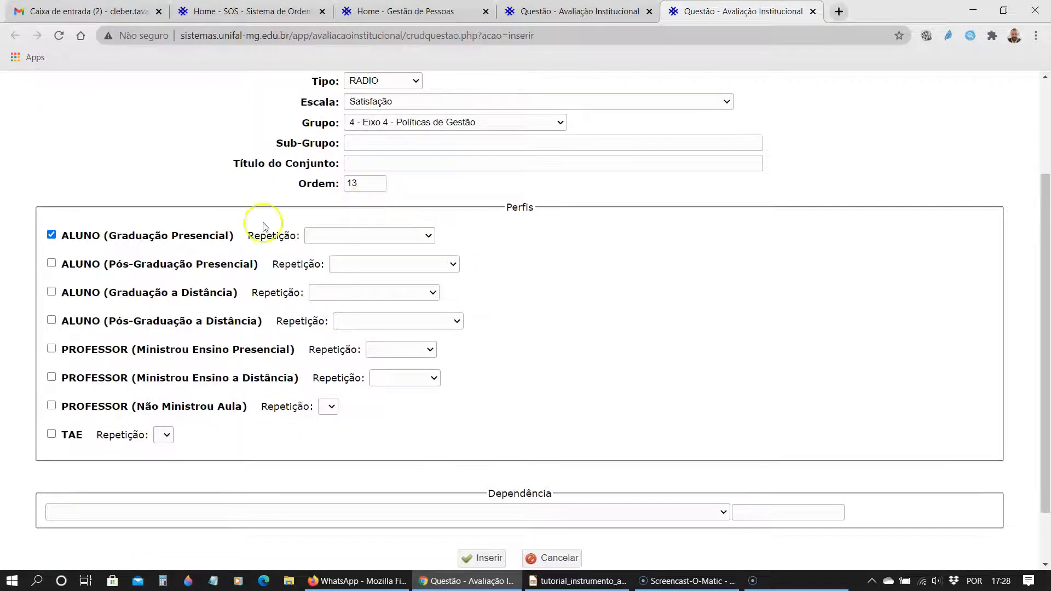
click(51, 263)
click(51, 293)
click(50, 322)
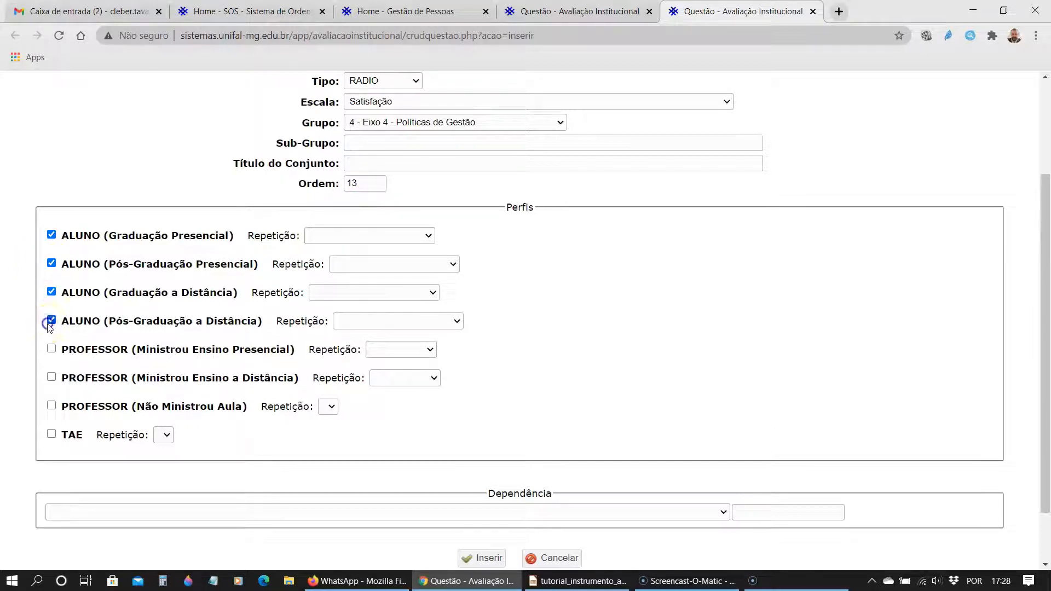
Enable the three PROFESSOR profiles and the TAE profile for the question, and insert it
click(51, 350)
click(52, 378)
click(51, 408)
click(52, 435)
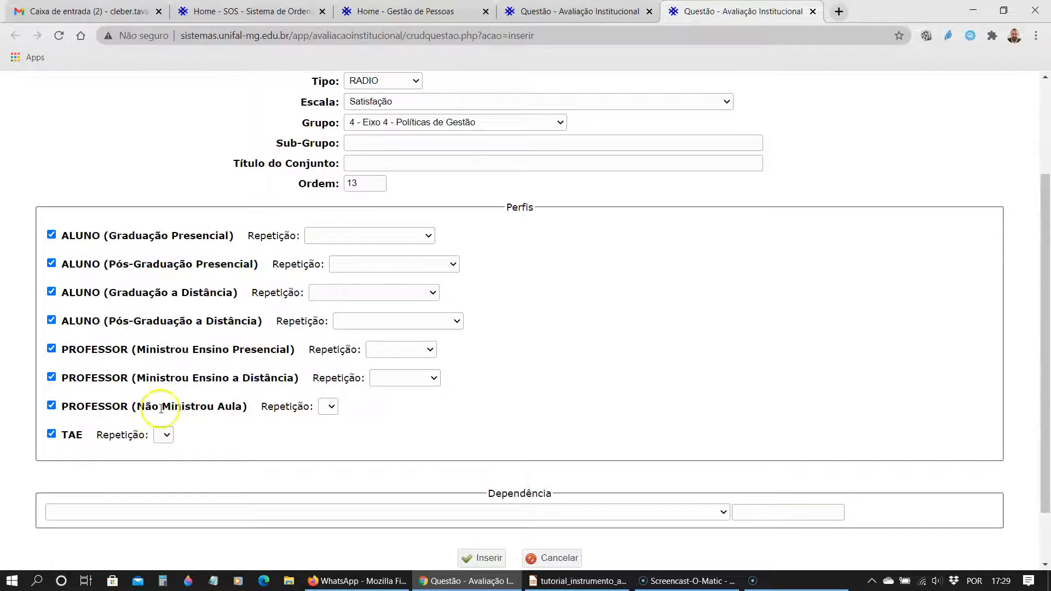
scroll(164, 397, down, 2)
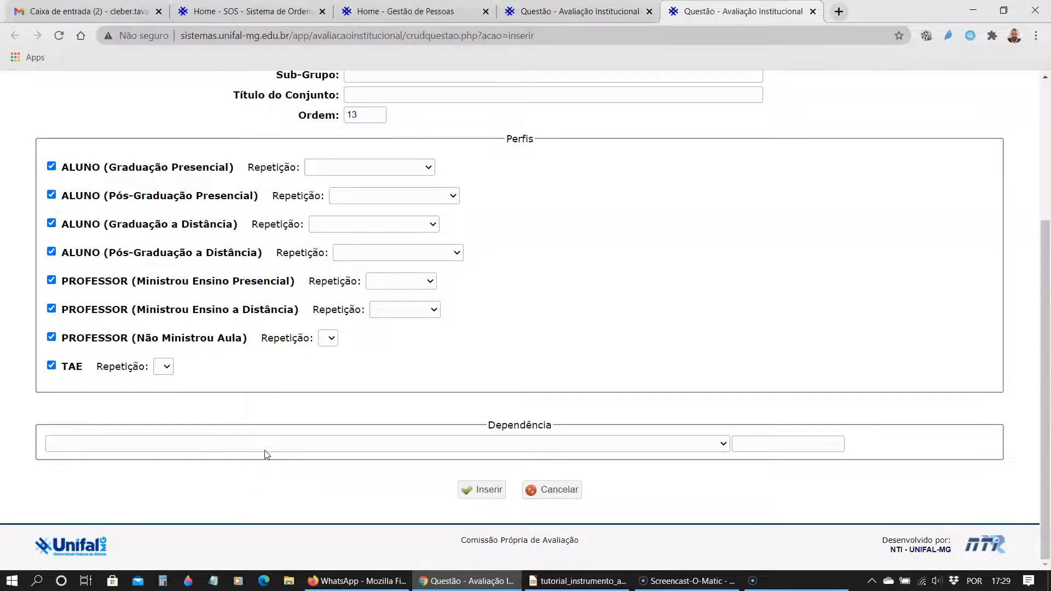
click(482, 492)
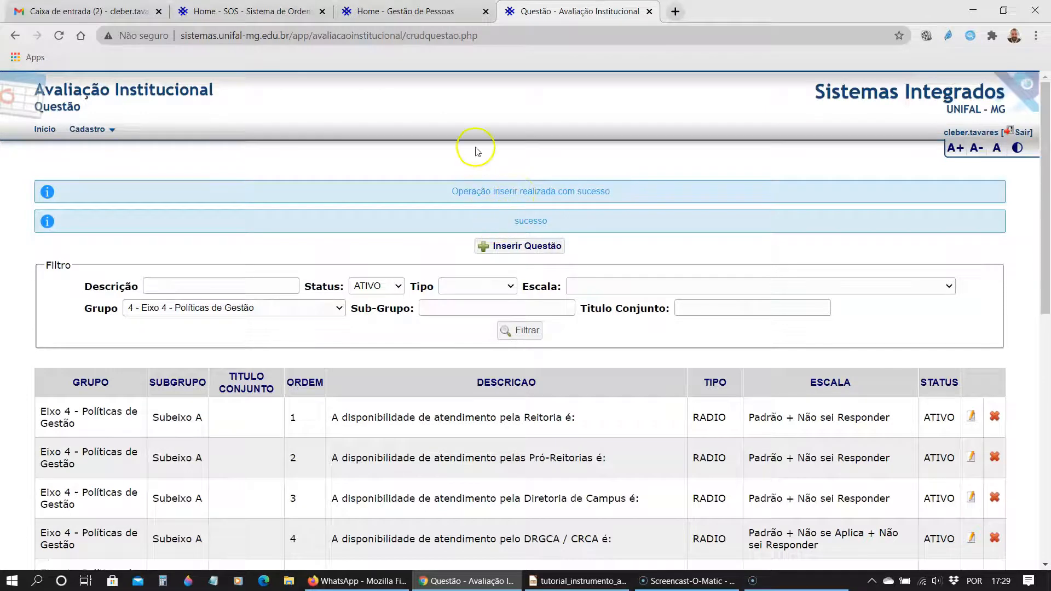
Refresh the questions list filtered by "4 - Eixo 4 - Políticas de Gestão" and look for the new Covid-19 question
scroll(412, 300, down, 5)
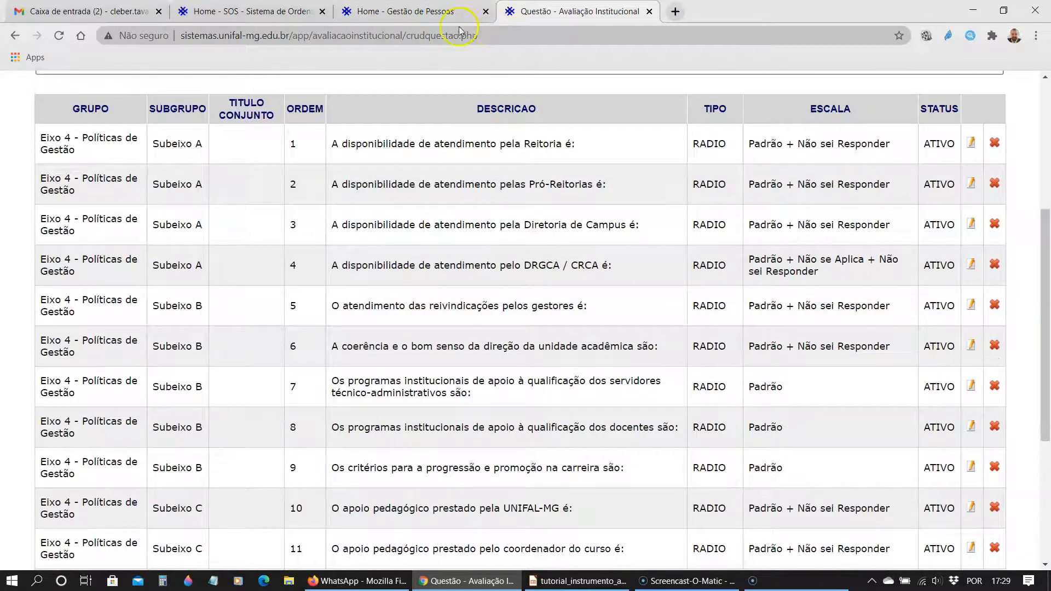
click(448, 14)
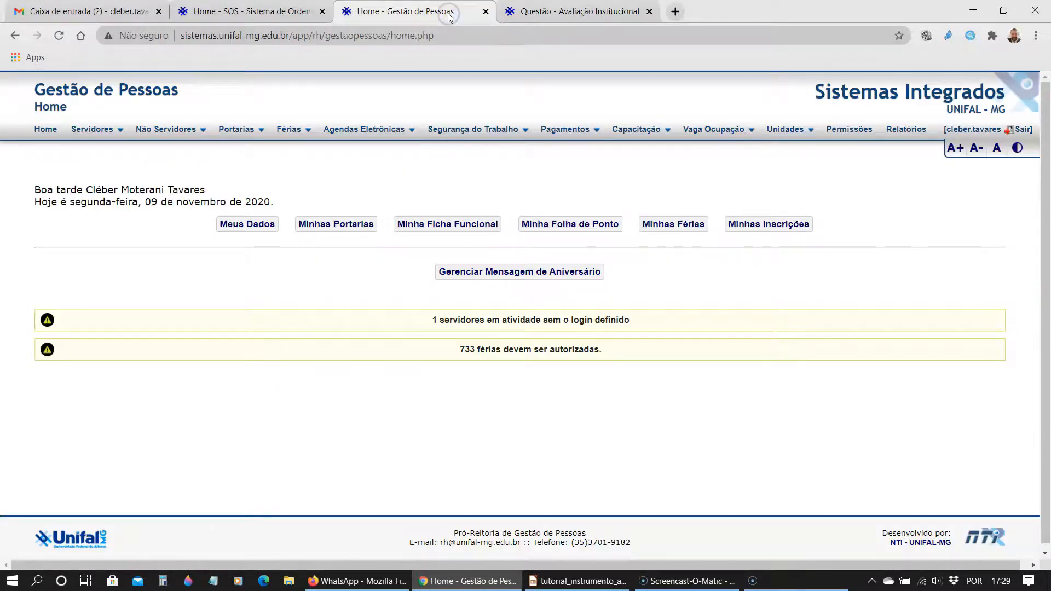
click(543, 14)
scroll(873, 190, up, 5)
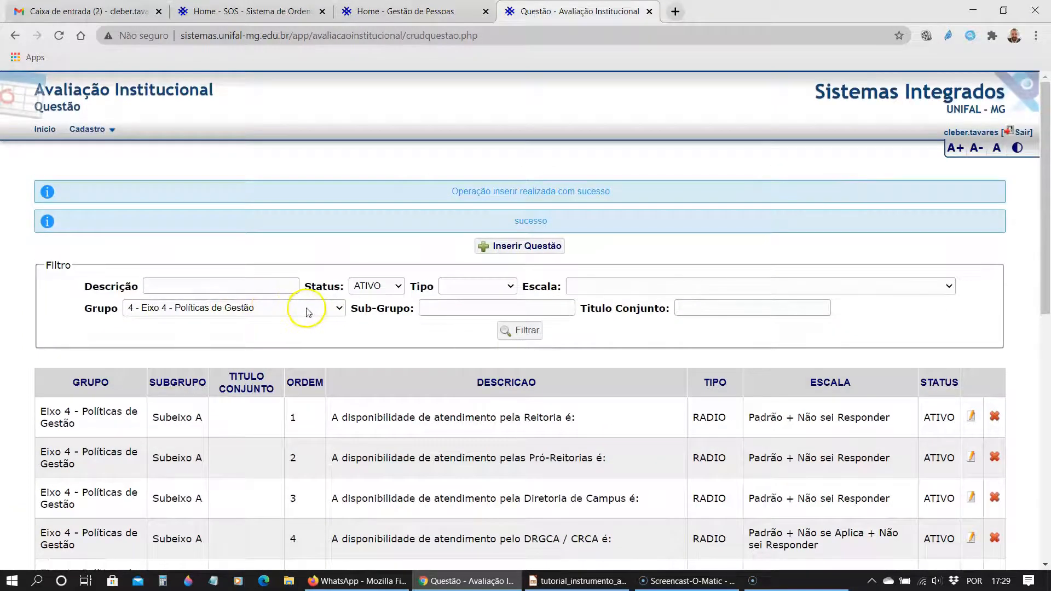
click(538, 335)
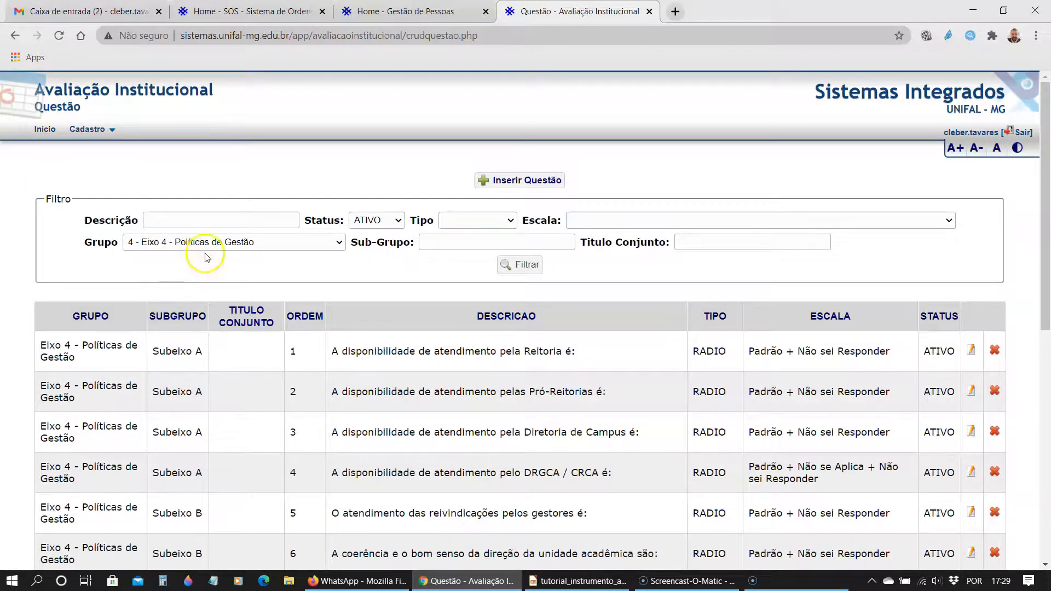
scroll(202, 371, down, 7)
scroll(202, 377, down, 1)
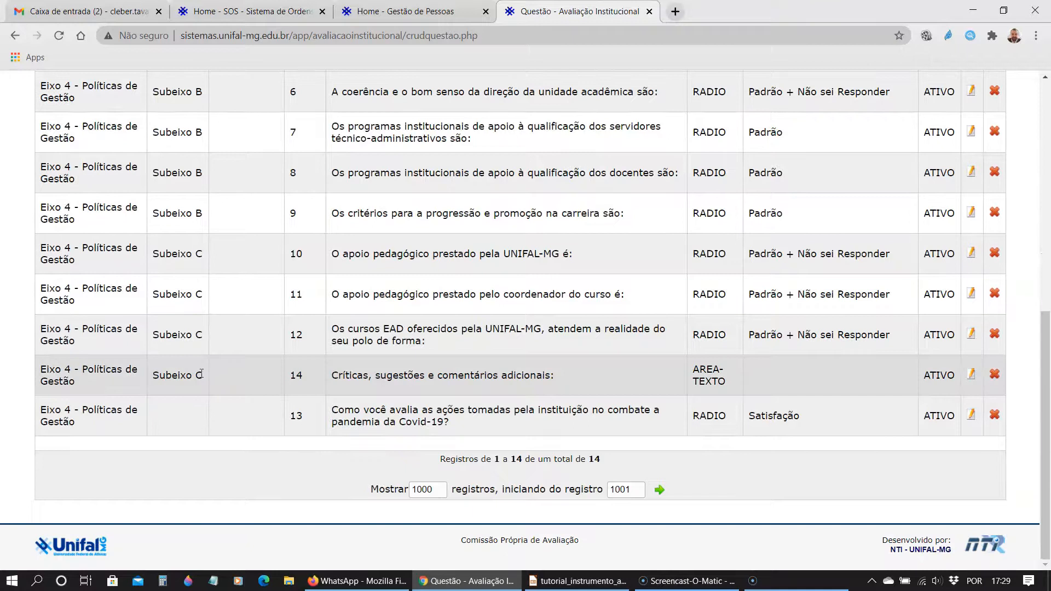
Sort the filtered questions by order and compare the Covid-19 question's subgroup with those of the other questions
scroll(203, 372, up, 8)
click(312, 329)
scroll(313, 333, down, 8)
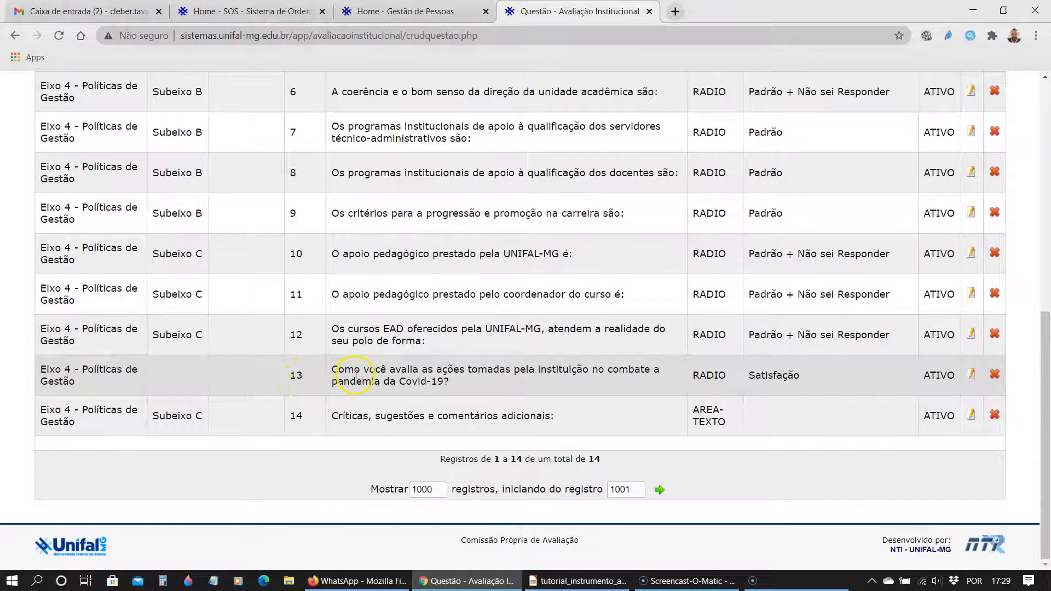
scroll(148, 378, up, 8)
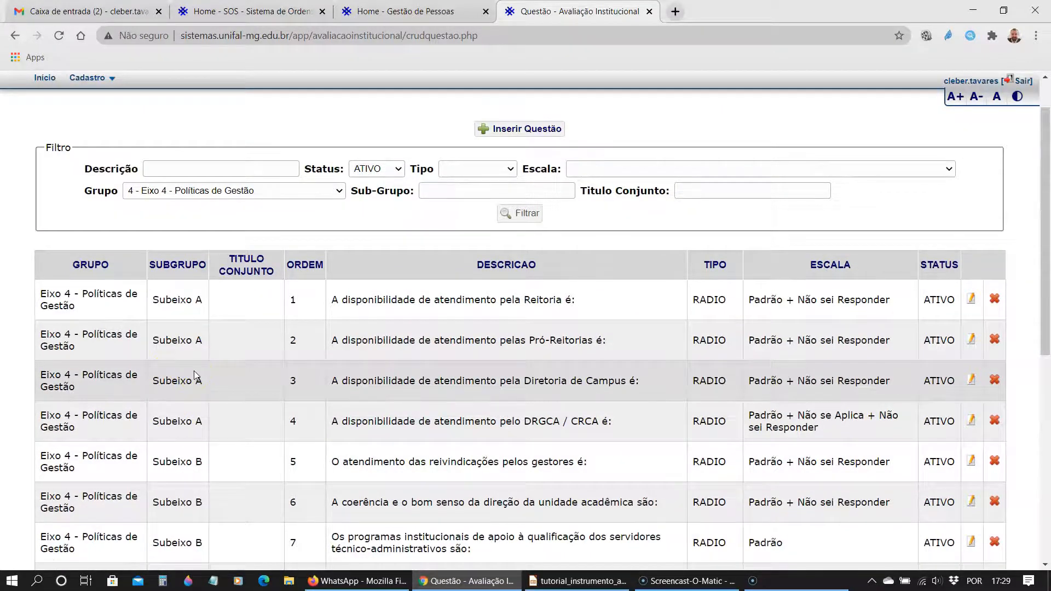
scroll(289, 364, down, 6)
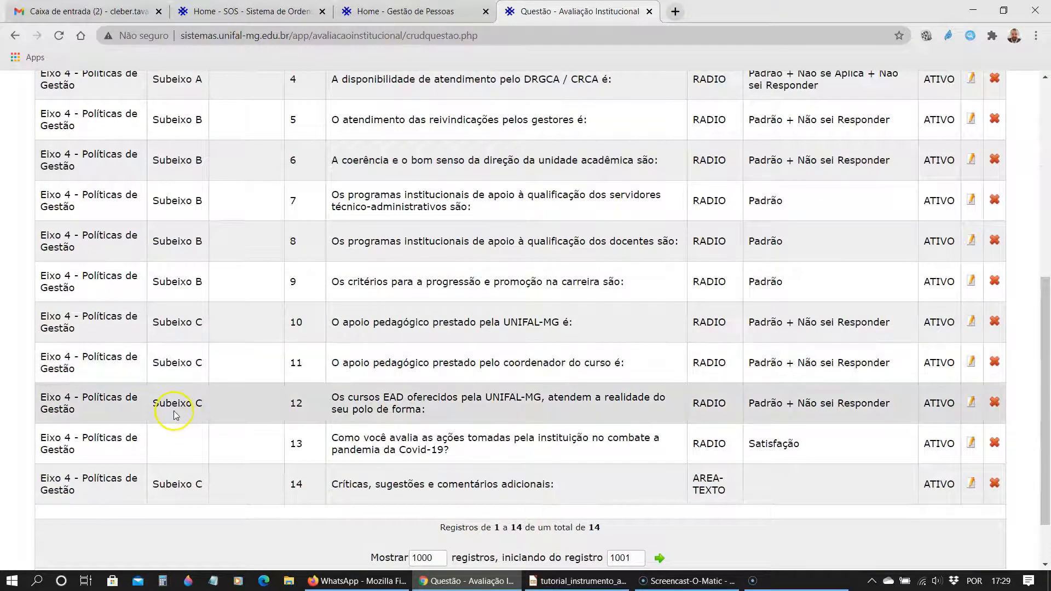
click(177, 442)
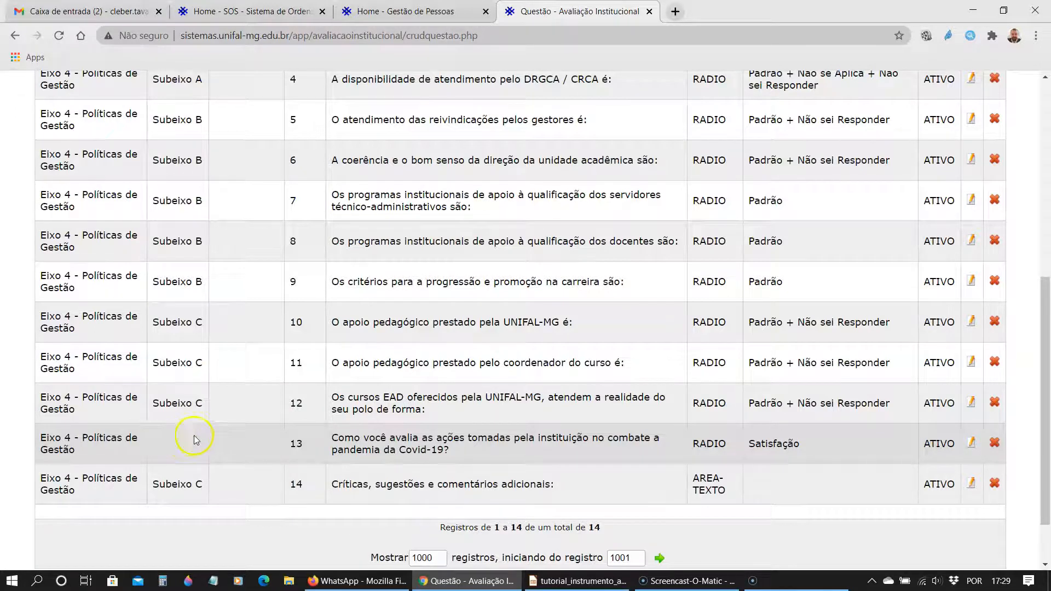
click(245, 337)
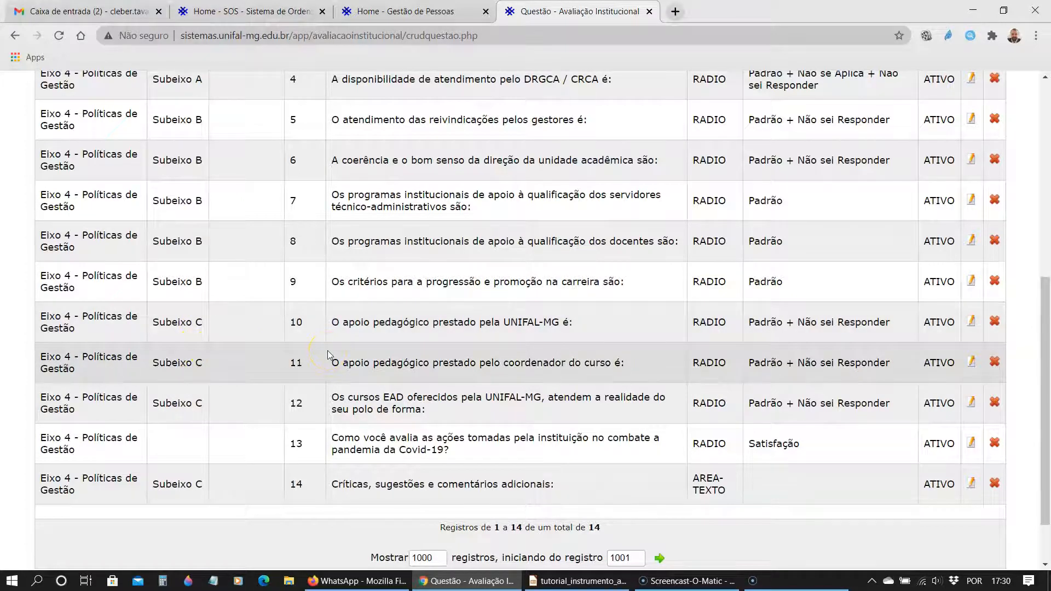
View the edit form of the question "O apoio pedagógico prestado pela UNIFAL-MG é:" and close it without changes
click(978, 326)
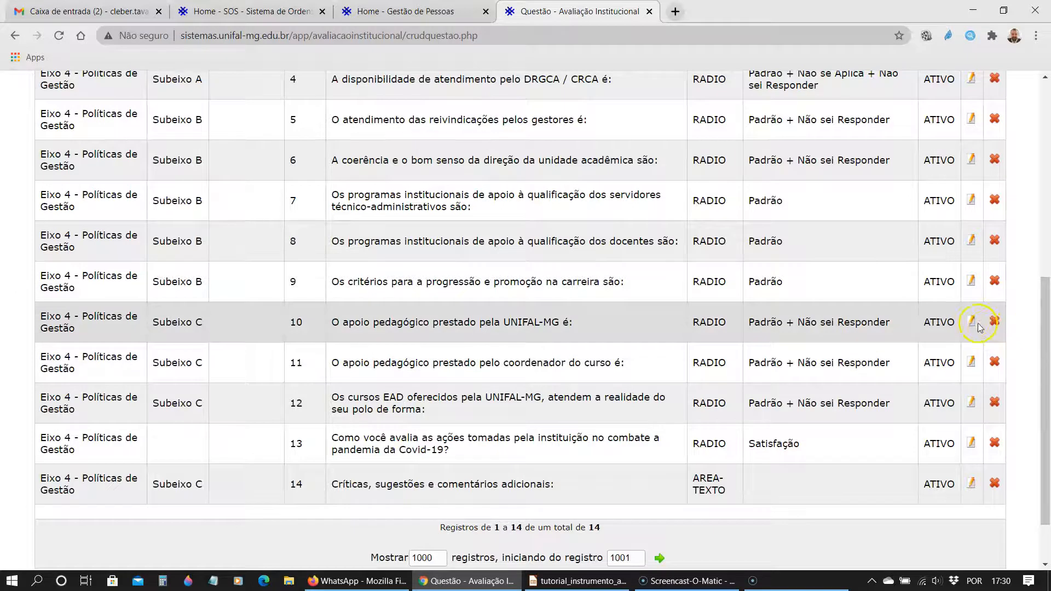
click(971, 322)
scroll(700, 385, down, 1)
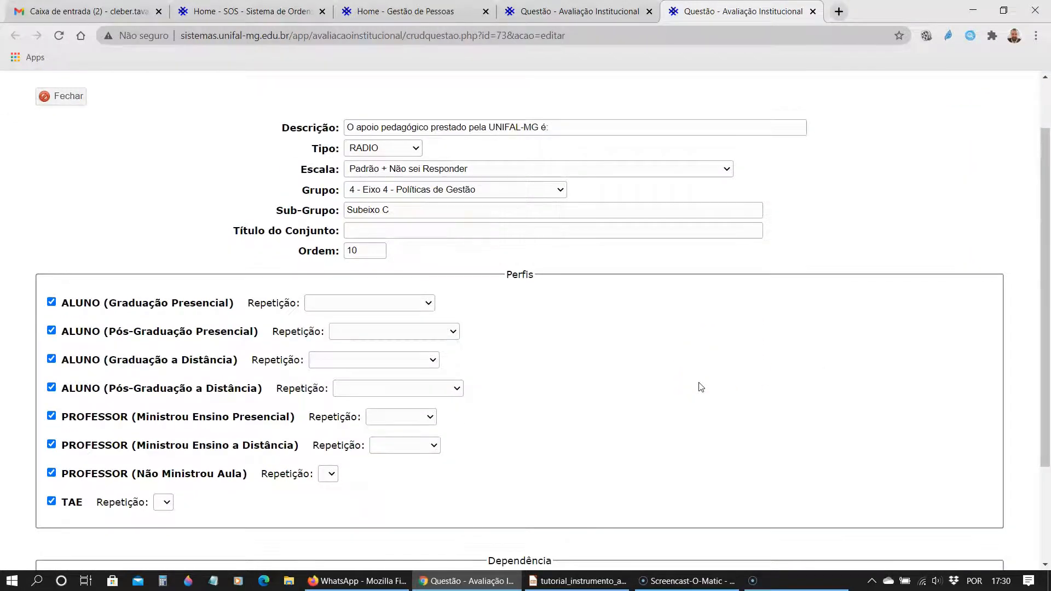
click(62, 97)
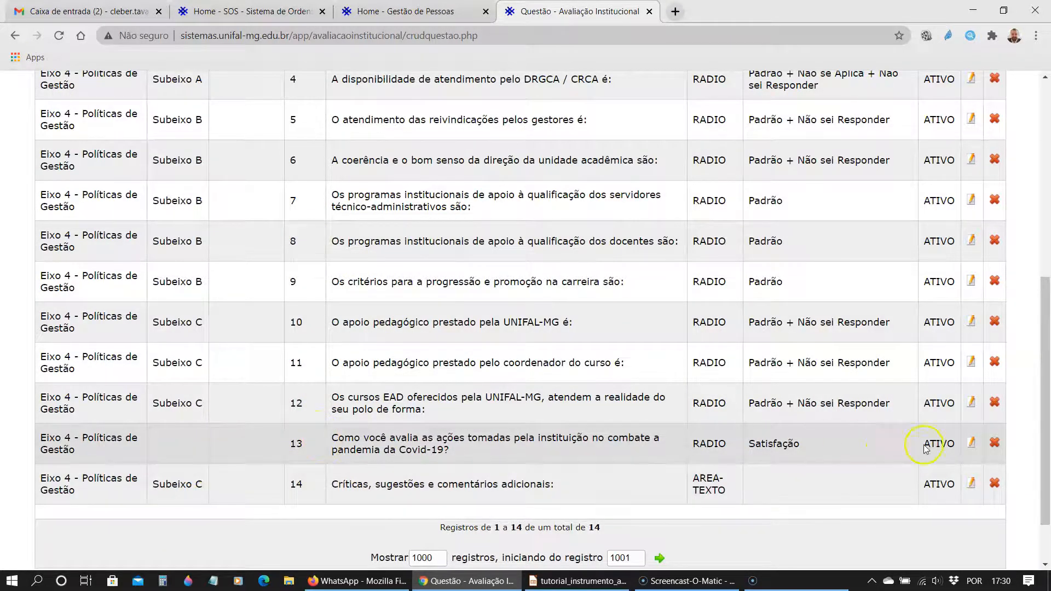
Set the Covid-19 question's subgroup to "Subeixo D" and save the edit
click(972, 443)
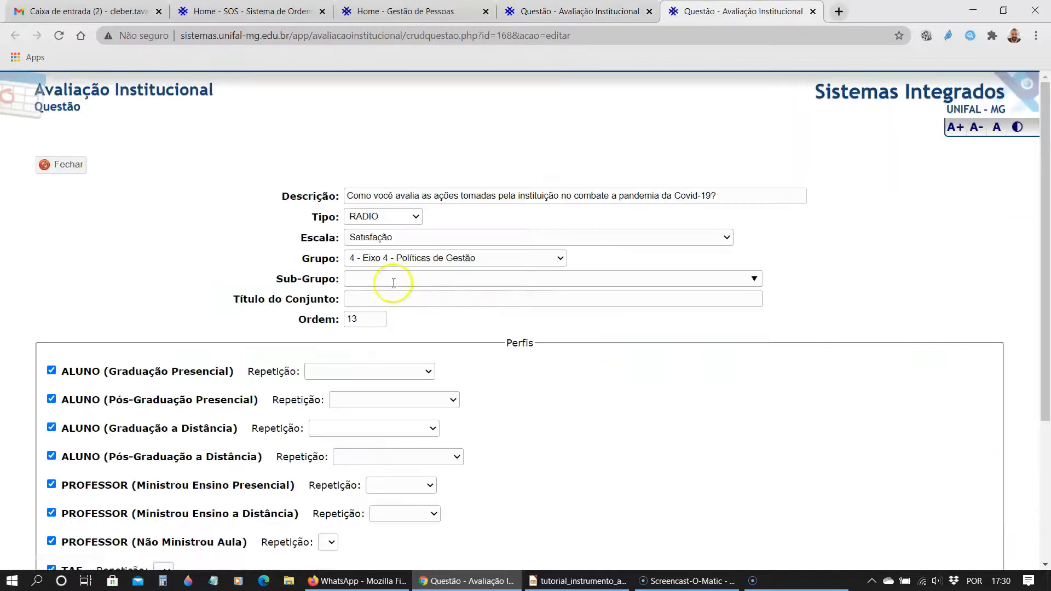
click(382, 279)
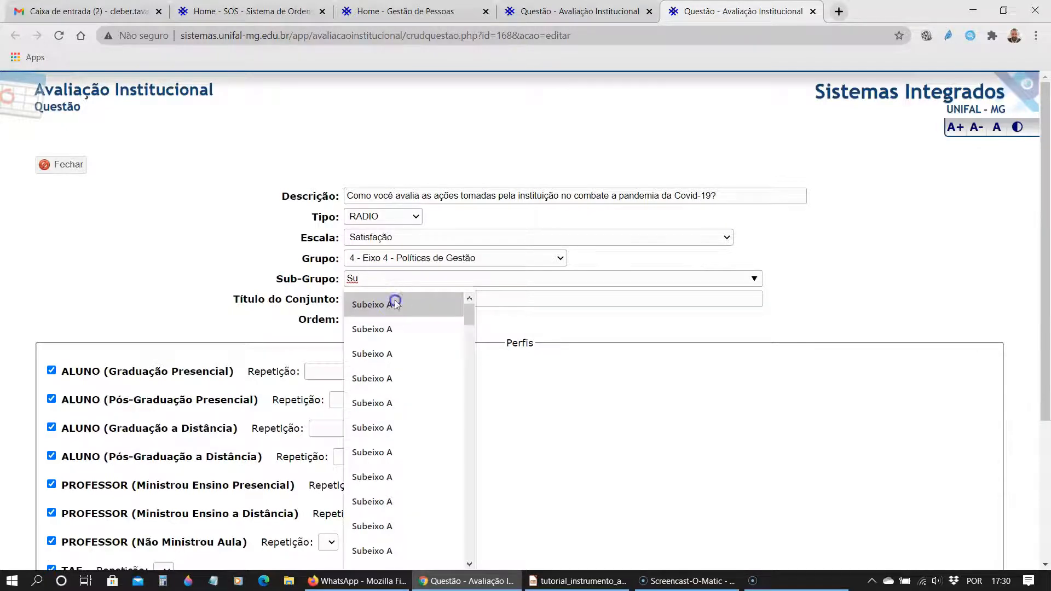
click(394, 302)
key(BackSpace)
text(D)
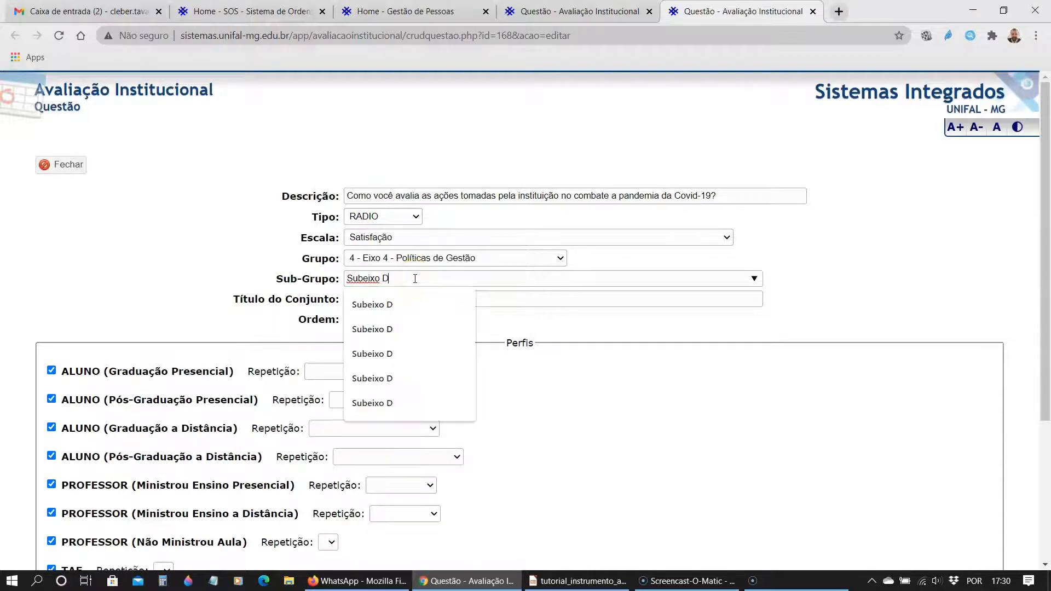
click(800, 264)
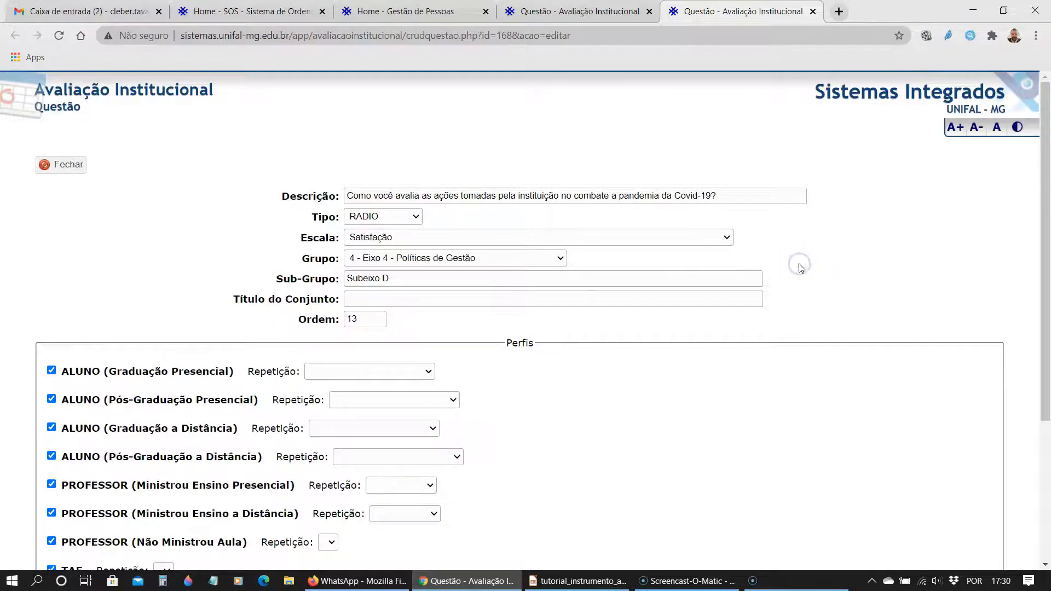
scroll(646, 312, down, 4)
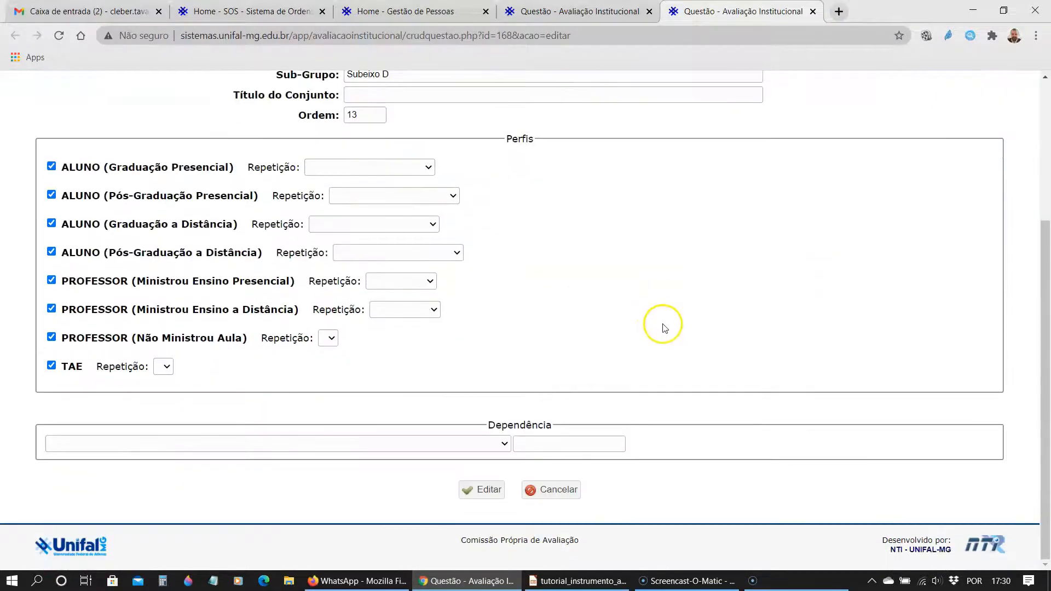
click(484, 491)
Sort the group's questions by order again and review the subgroups of the last questions
scroll(493, 493, down, 10)
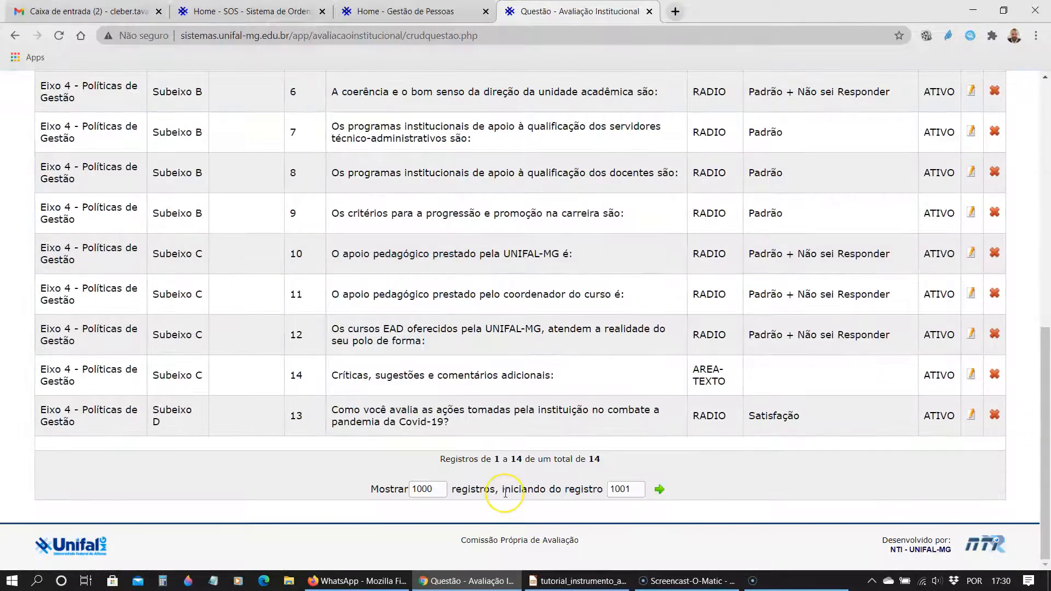
scroll(505, 493, up, 10)
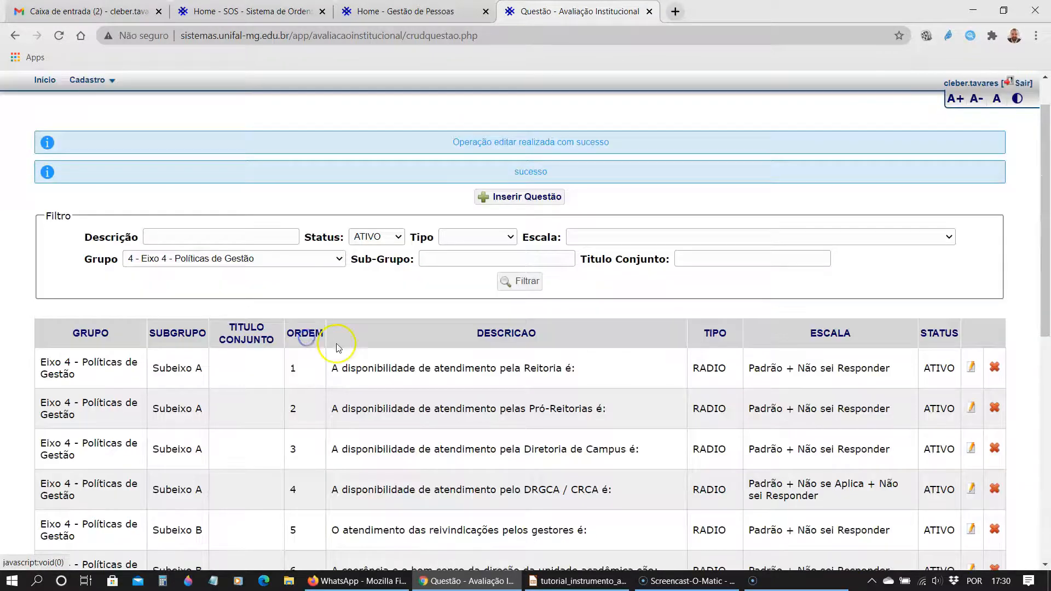
scroll(340, 361, down, 8)
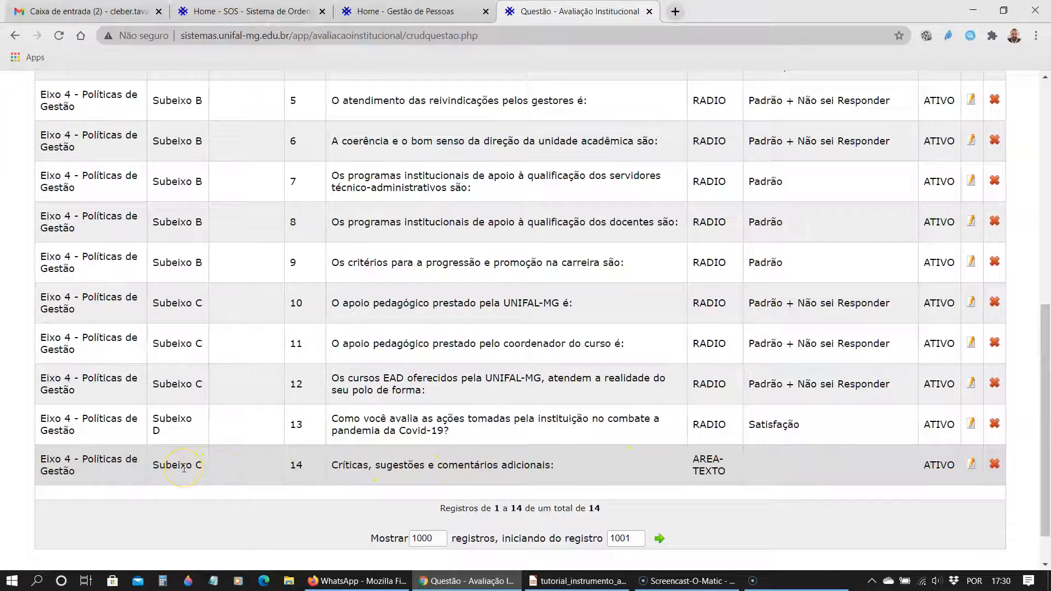
Set the subgroup of the question "Críticas, sugestões e comentários adicionais:" to "Subeixo D" and save the edit
click(969, 464)
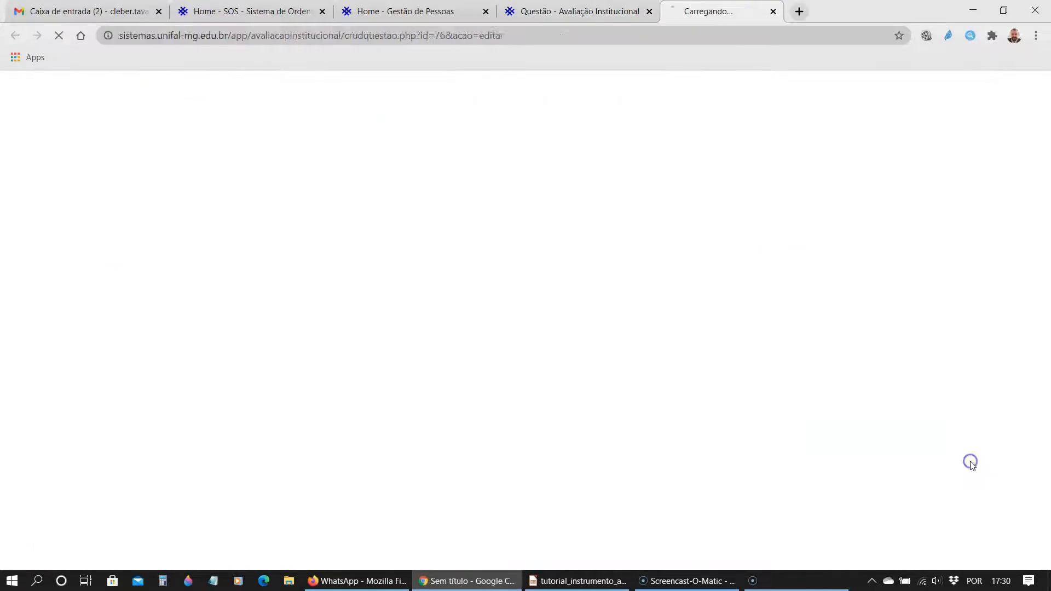
click(432, 279)
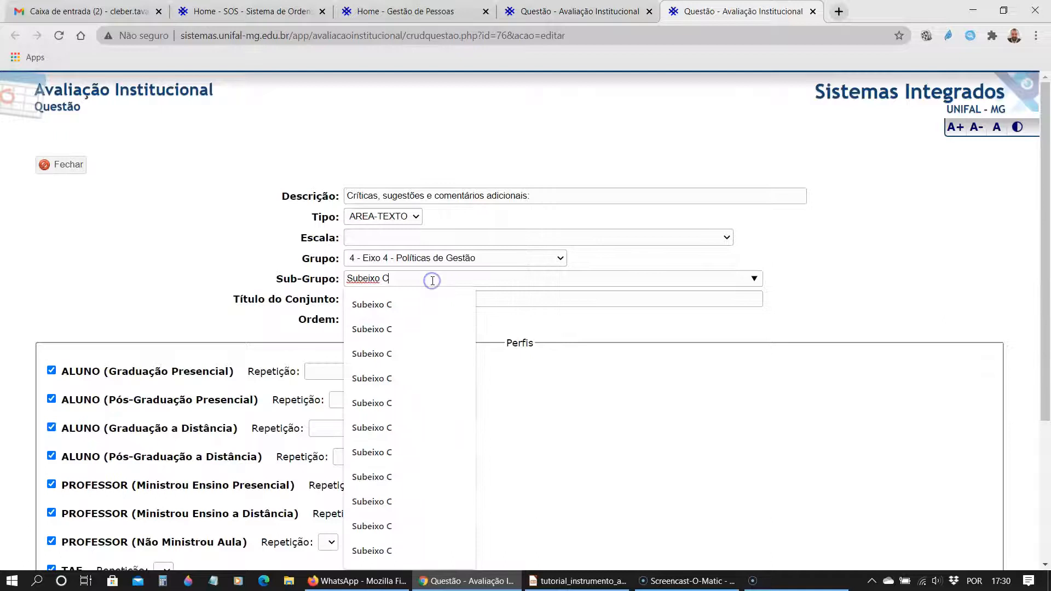
key(BackSpace)
text(D)
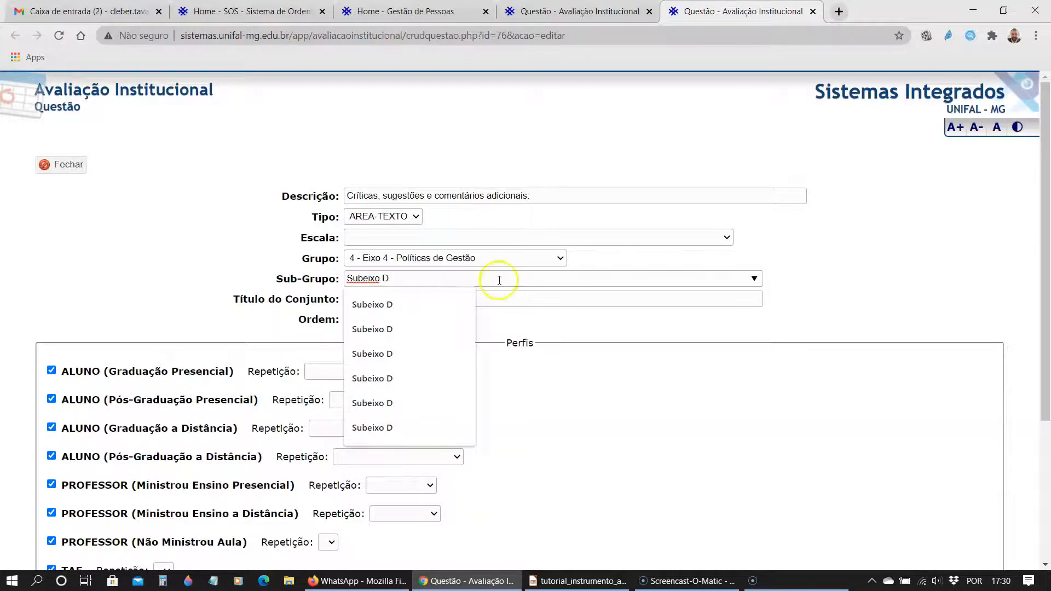
click(834, 241)
scroll(834, 241, down, 4)
click(477, 493)
Review the order and subgroups of all questions listed for Eixo 4 - Políticas de Gestão
scroll(208, 230, down, 4)
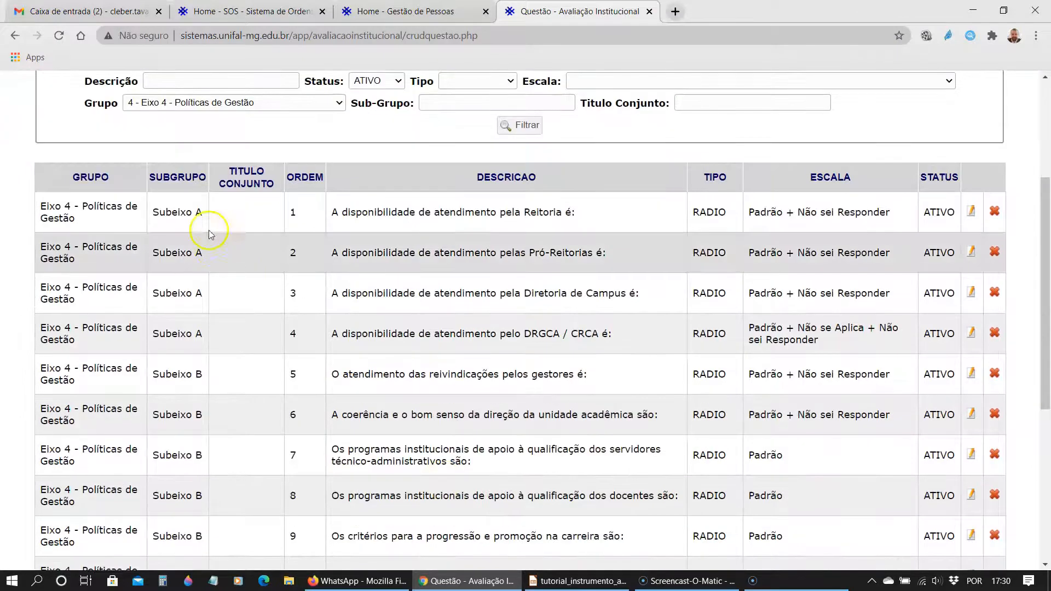
scroll(542, 369, down, 5)
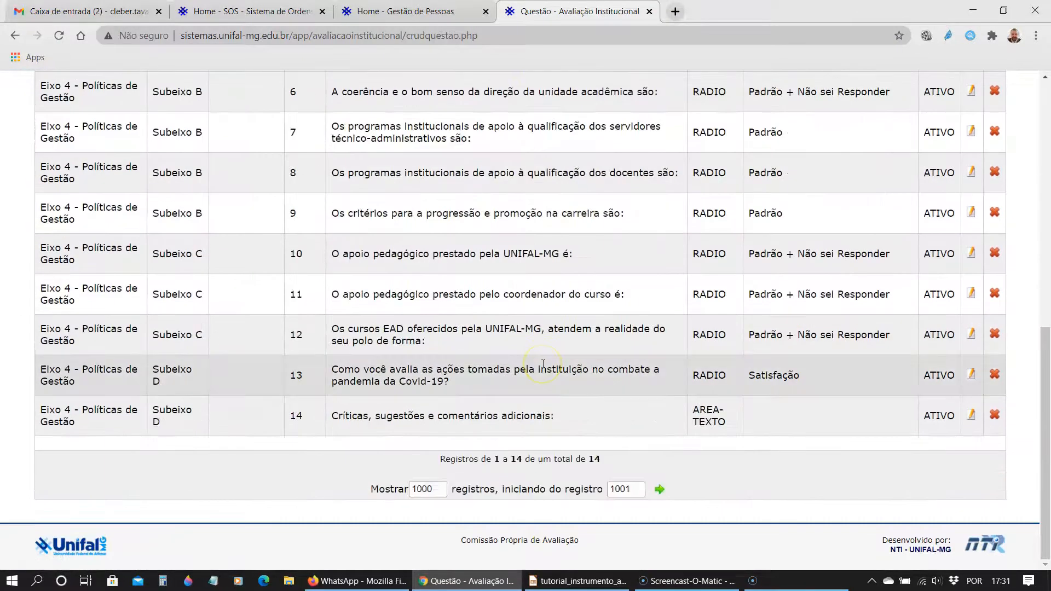
scroll(398, 399, up, 3)
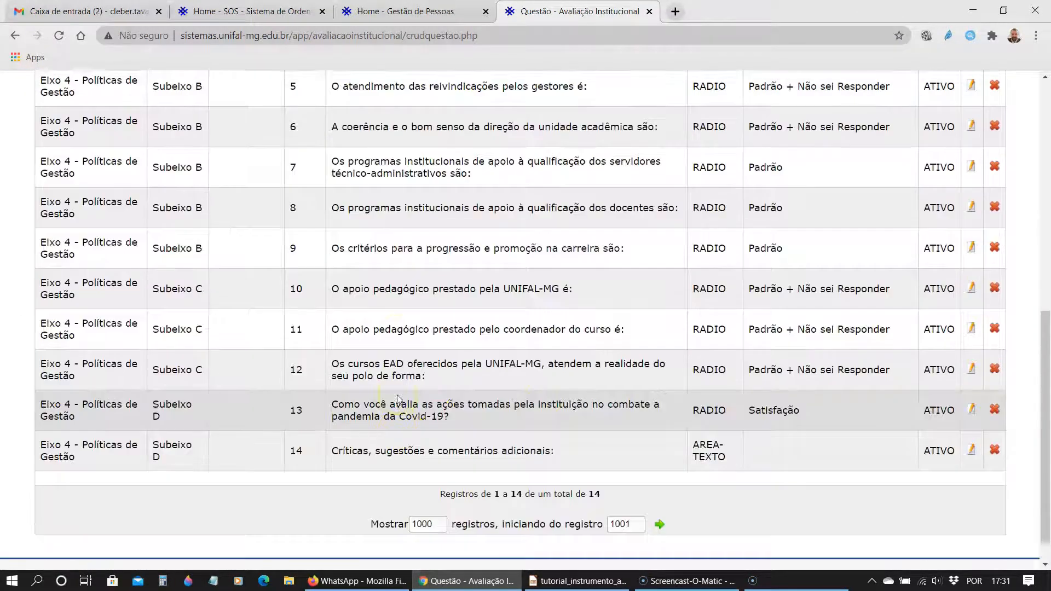
scroll(398, 395, up, 3)
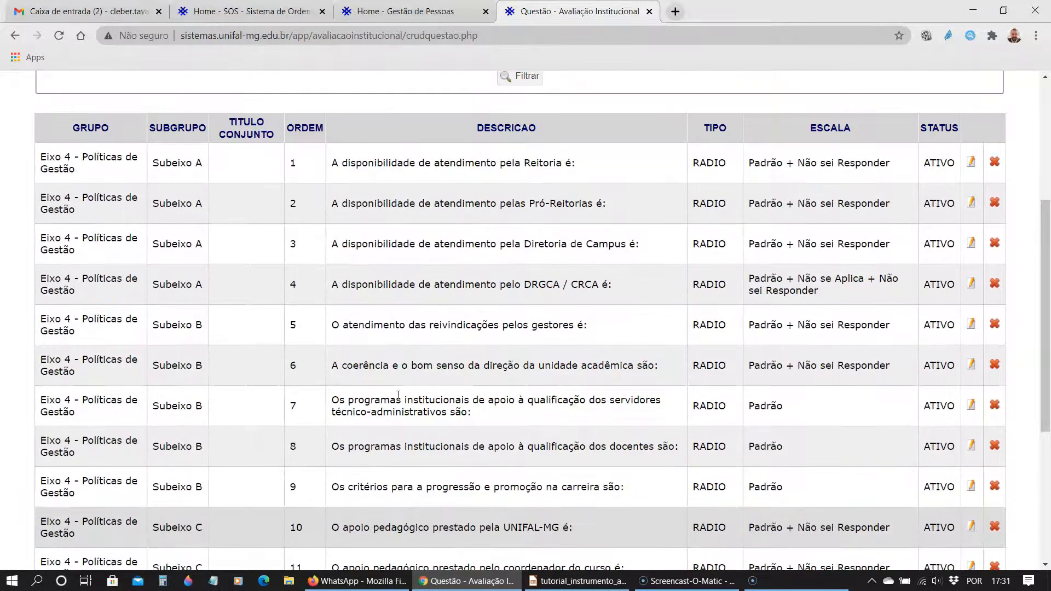
scroll(122, 352, down, 5)
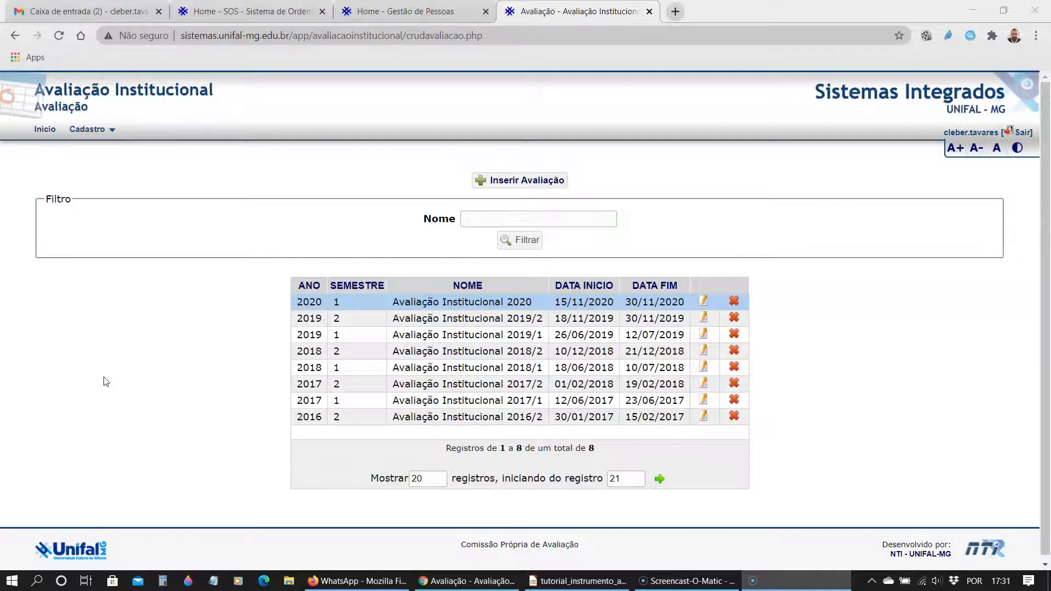
Go to the registered evaluations, open "Avaliação Institucional 2020" for editing and show its questions
click(99, 139)
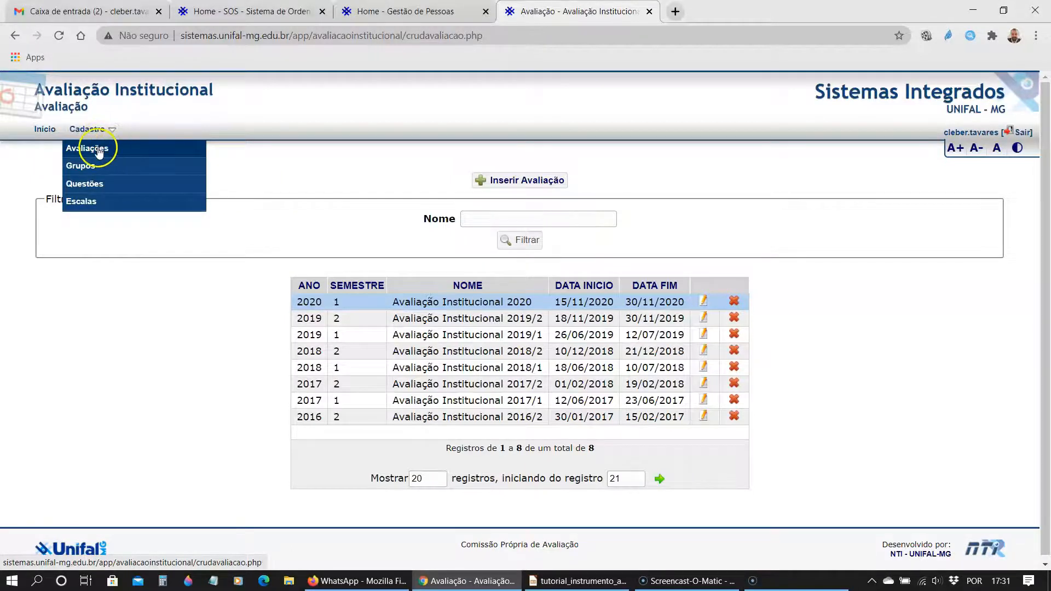
click(111, 154)
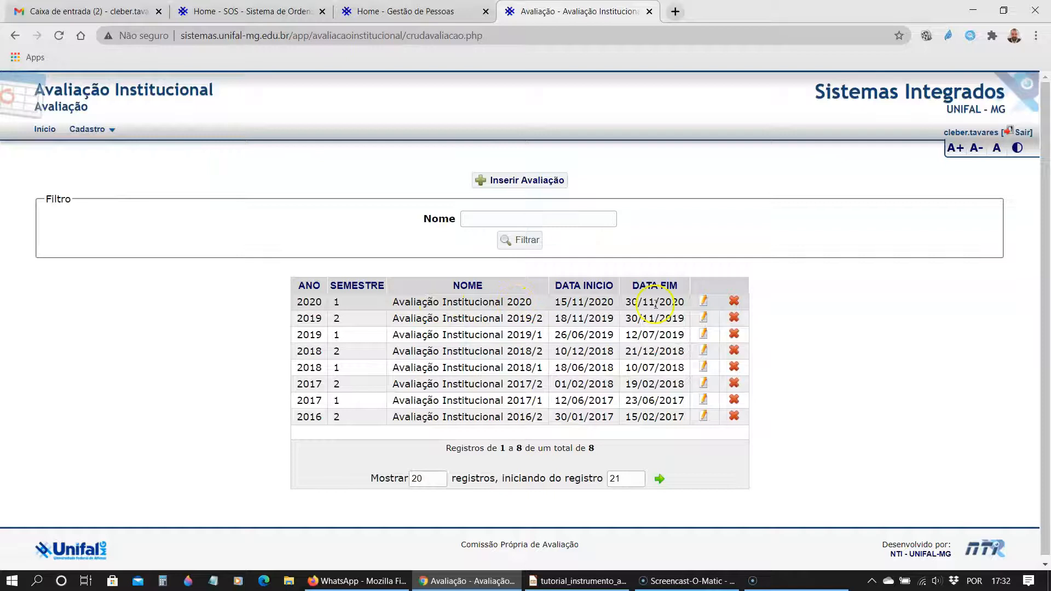
click(705, 307)
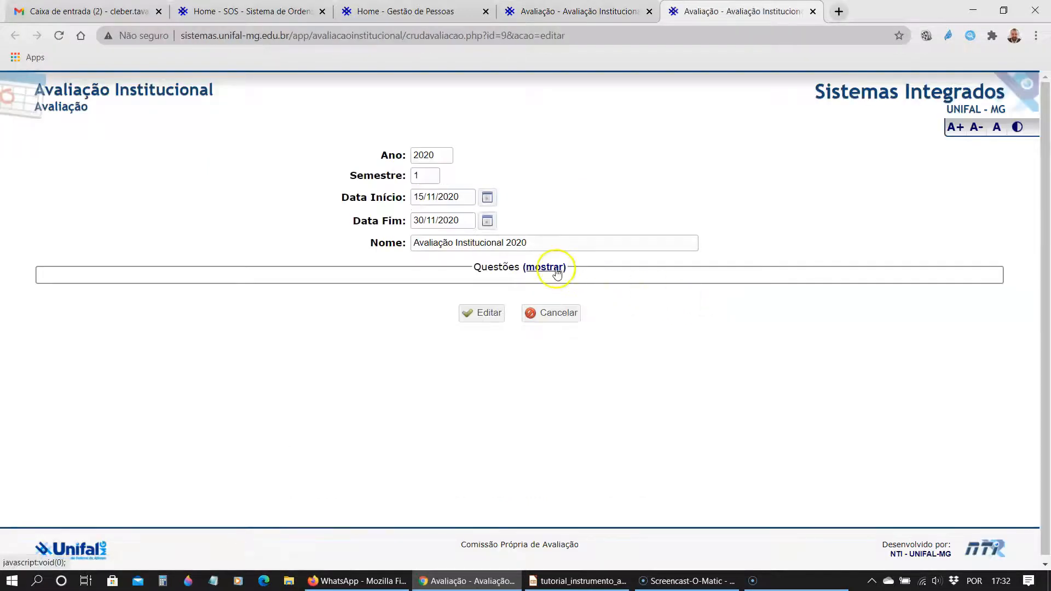
click(556, 271)
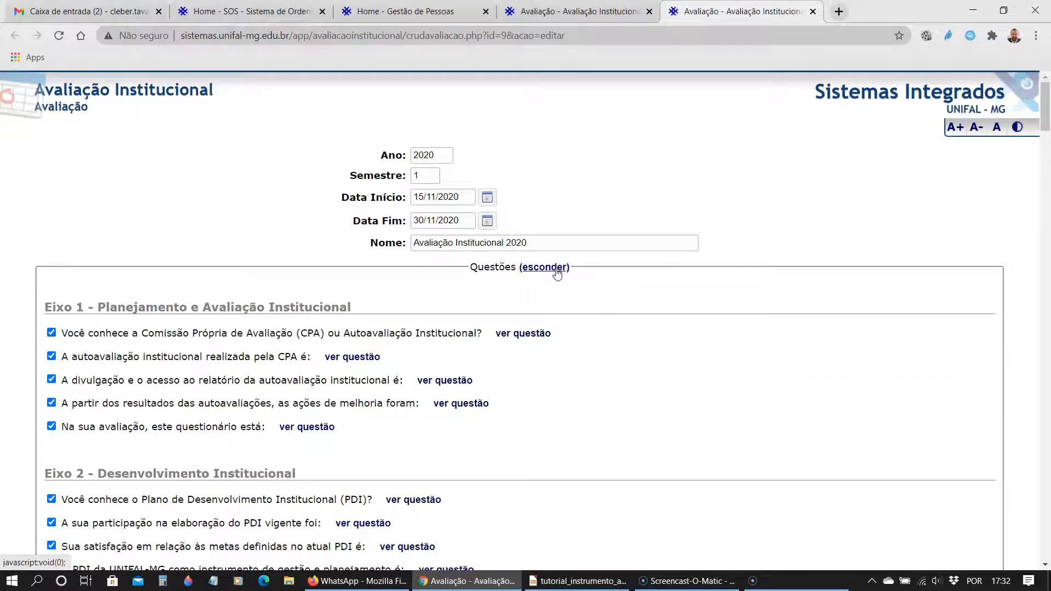
Find the Covid-19 question under Eixo 4, view its registered details and profiles, and close the view
scroll(557, 272, down, 4)
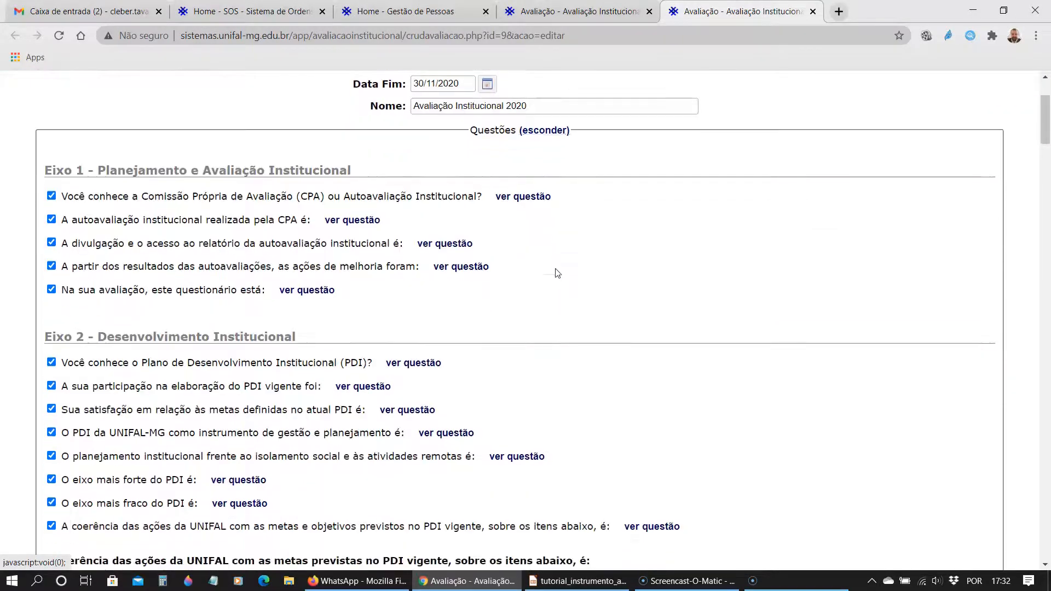
scroll(144, 328, down, 3)
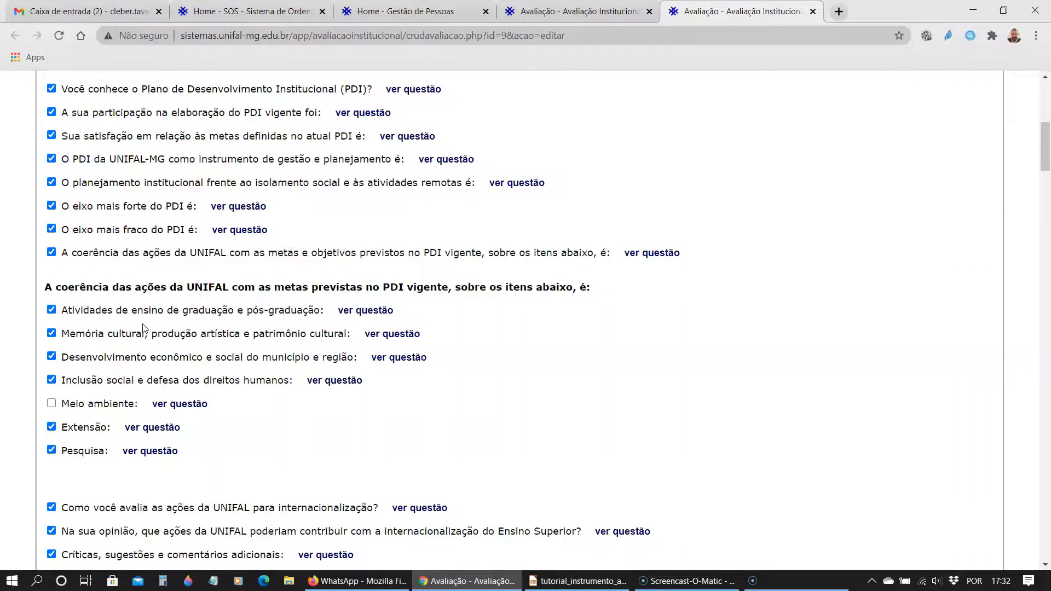
scroll(144, 327, down, 2)
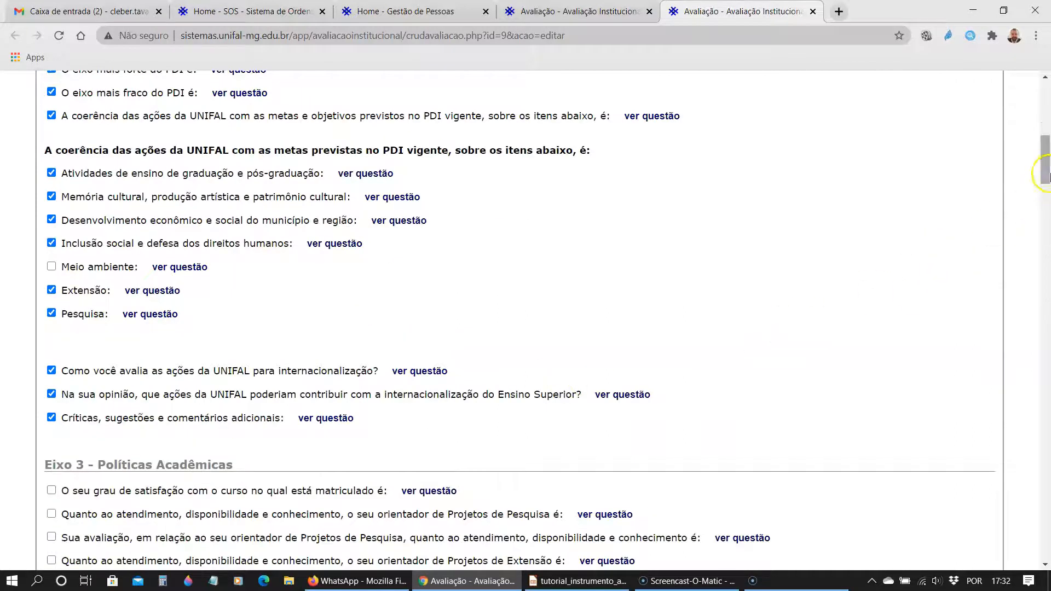
scroll(1046, 174, down, 1)
scroll(1046, 174, down, 3)
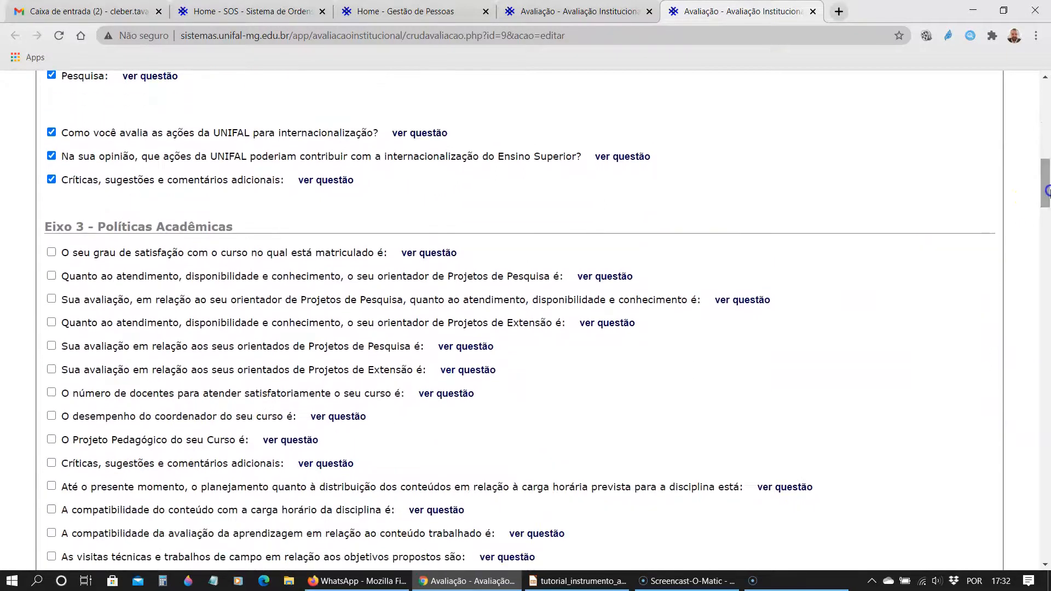
scroll(562, 312, down, 10)
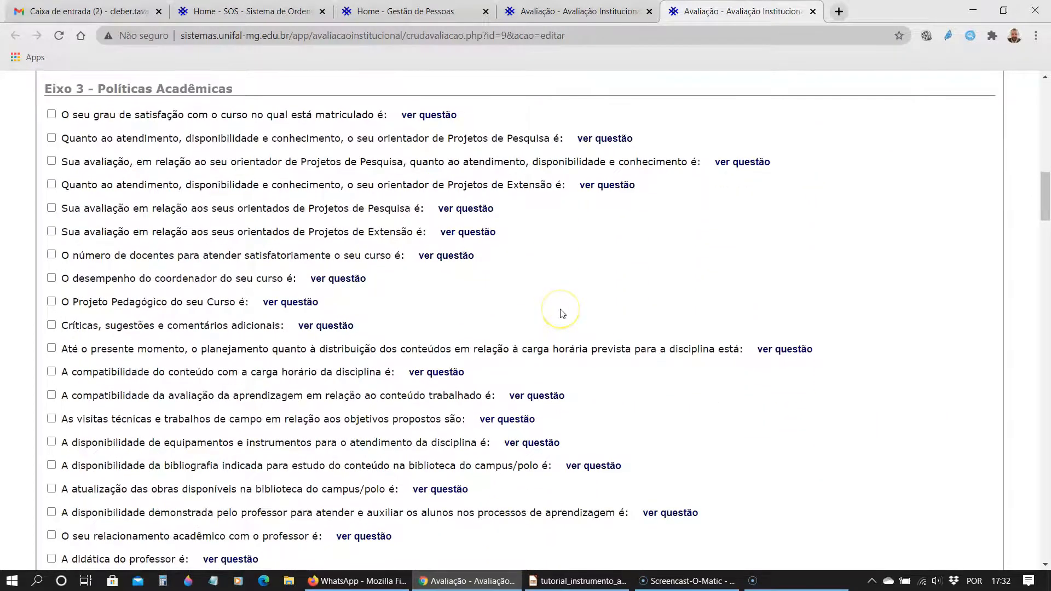
scroll(563, 313, down, 10)
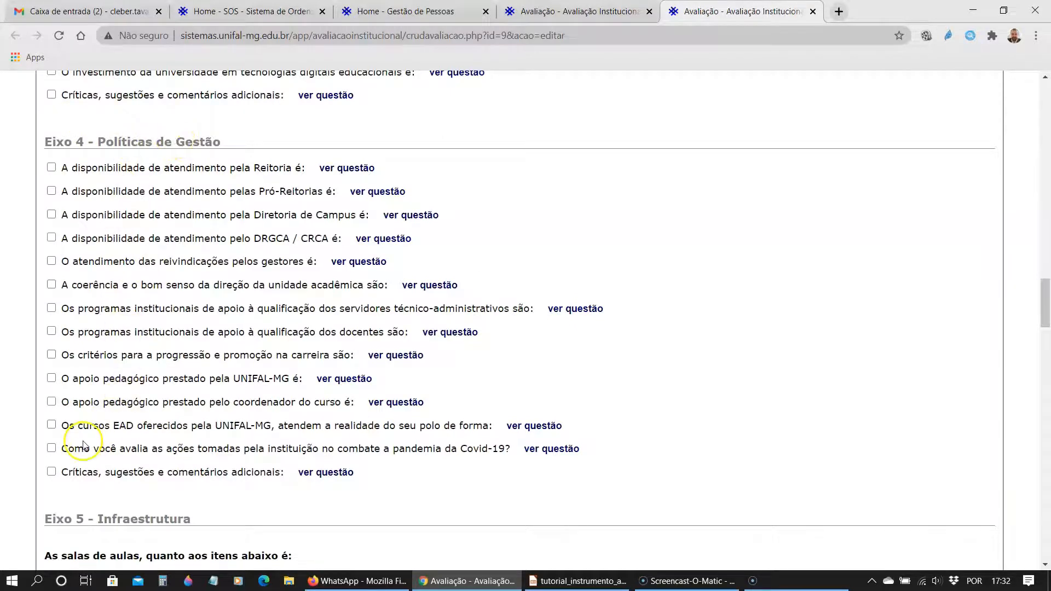
drag(58, 450, 511, 449)
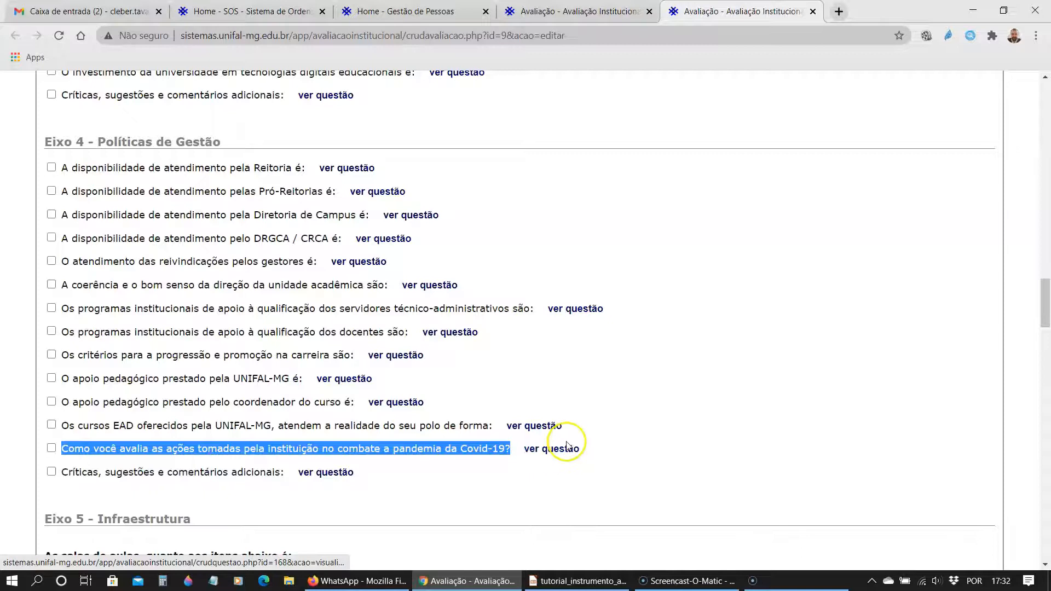
click(550, 451)
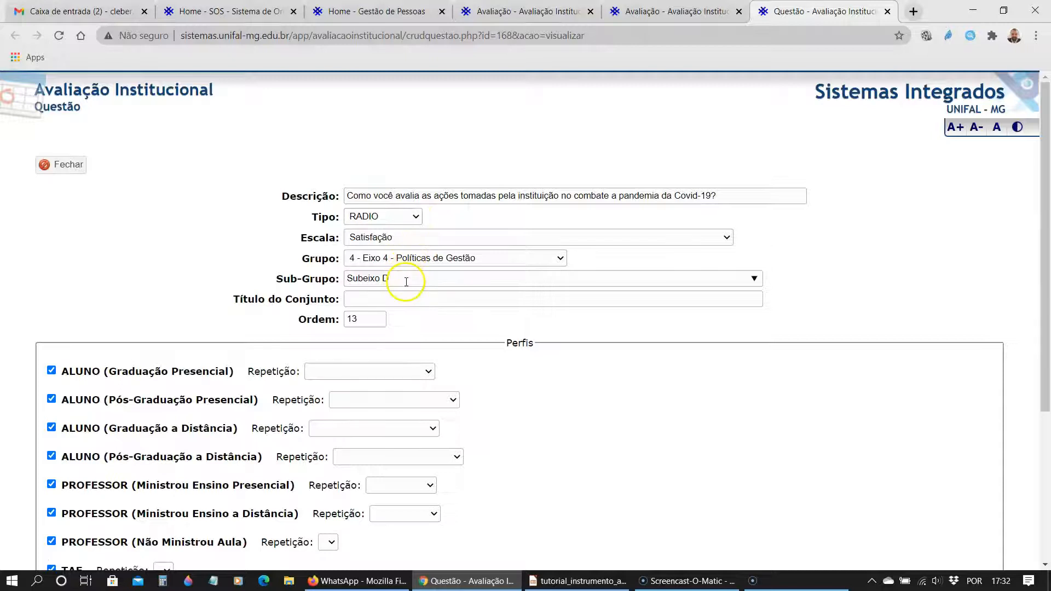
scroll(371, 319, down, 3)
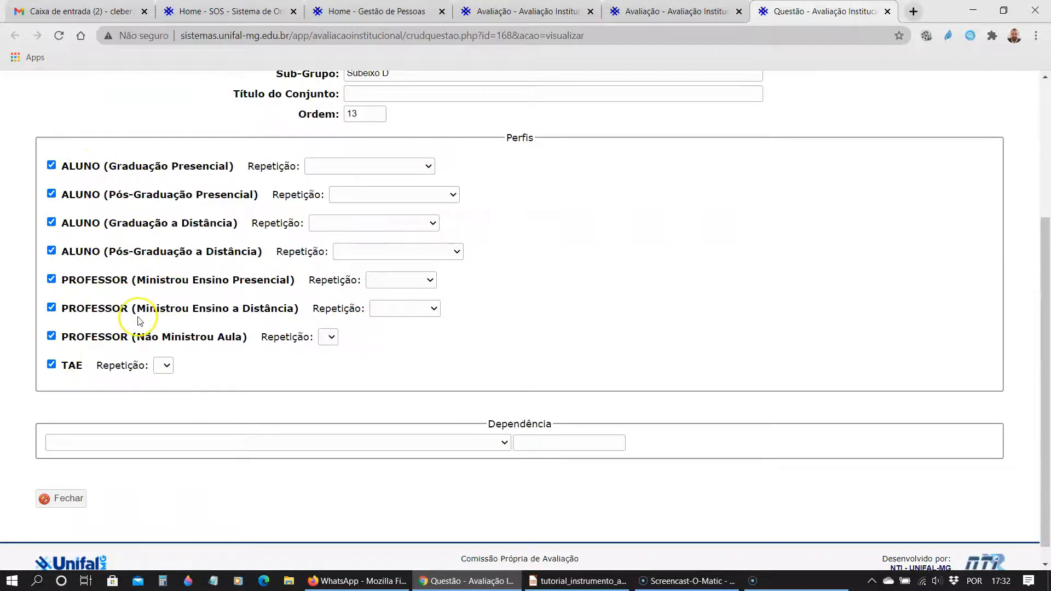
click(82, 502)
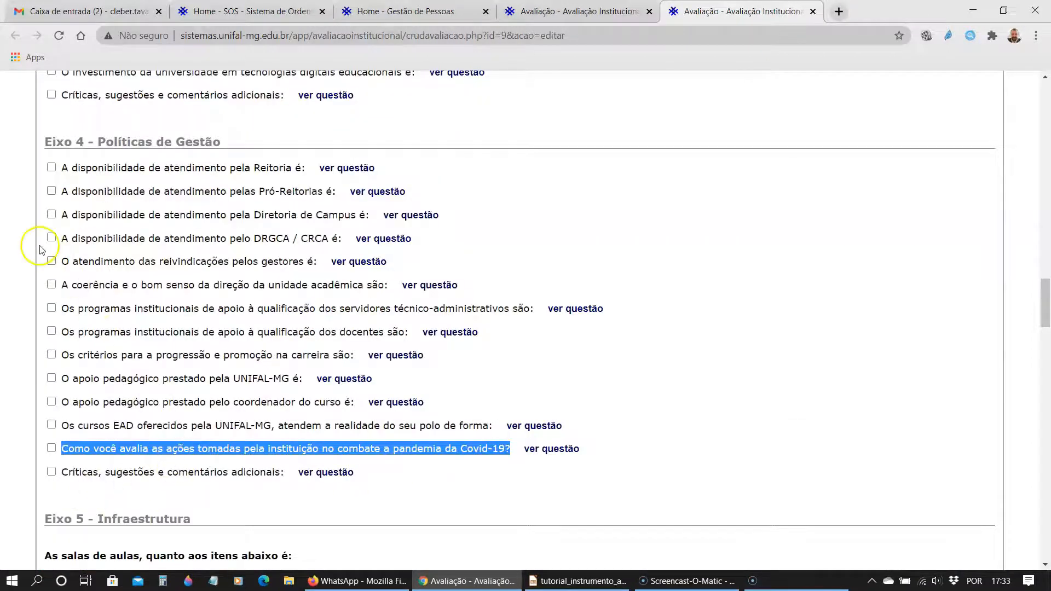
Include every question of Eixo 4 - Políticas de Gestão in the 2020 evaluation and save the edit
click(51, 168)
click(51, 191)
click(51, 215)
click(51, 239)
click(51, 261)
click(51, 285)
click(51, 308)
click(51, 332)
click(51, 355)
click(52, 378)
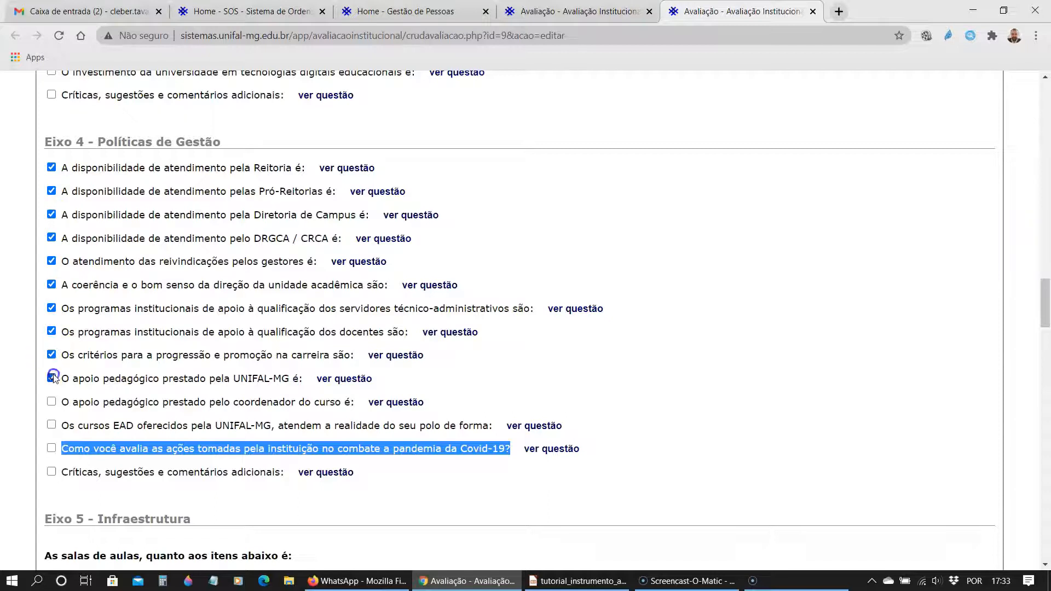
click(51, 402)
click(51, 425)
click(51, 448)
click(51, 472)
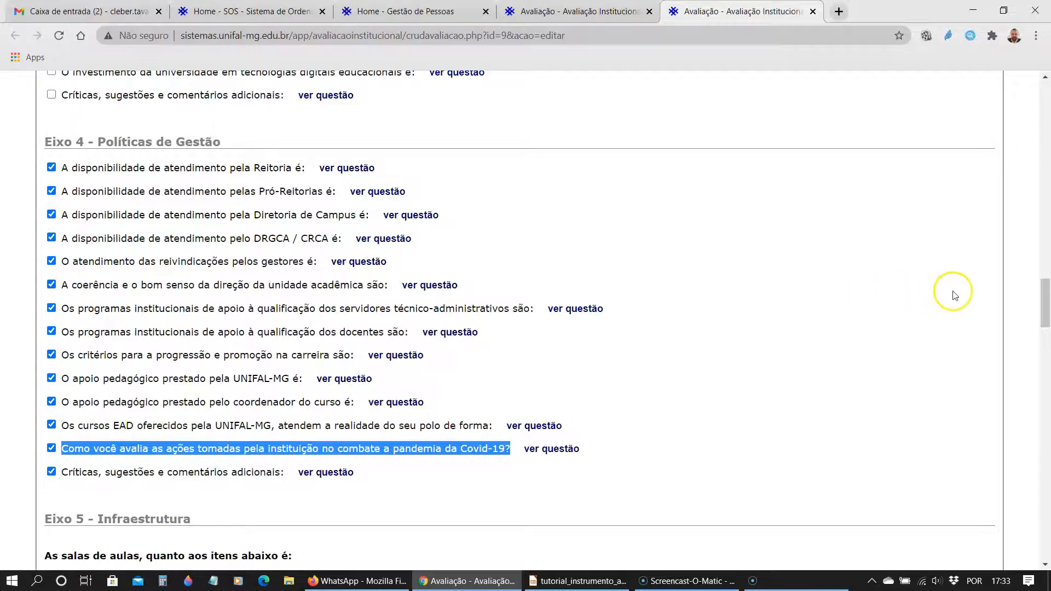
drag(1047, 295, 1044, 537)
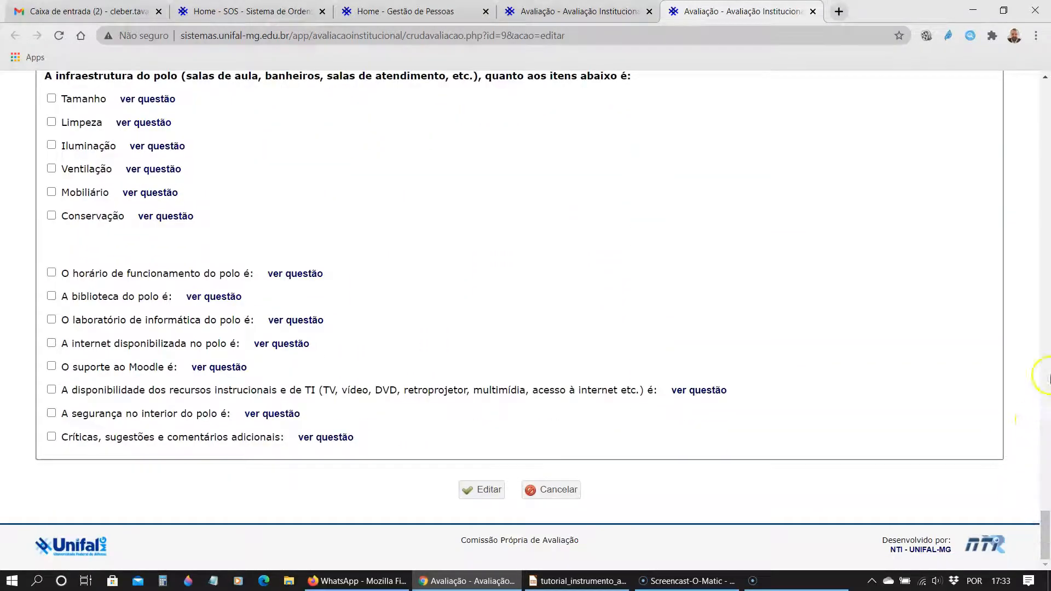
click(474, 493)
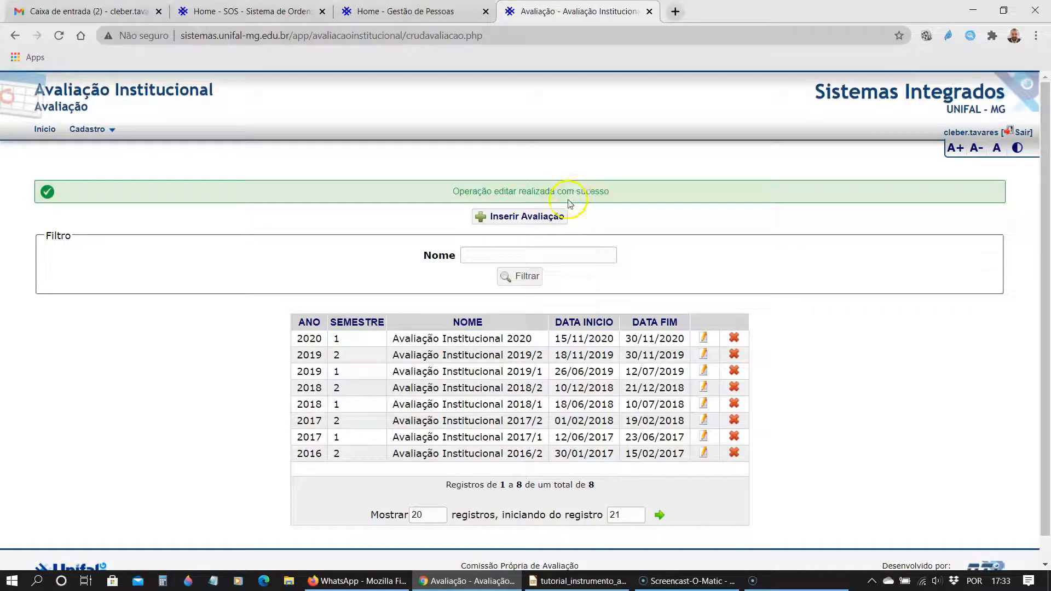
Reopen "Avaliação Institucional 2020", check which Eixo 4 questions are selected, and leave the form without saving
click(703, 338)
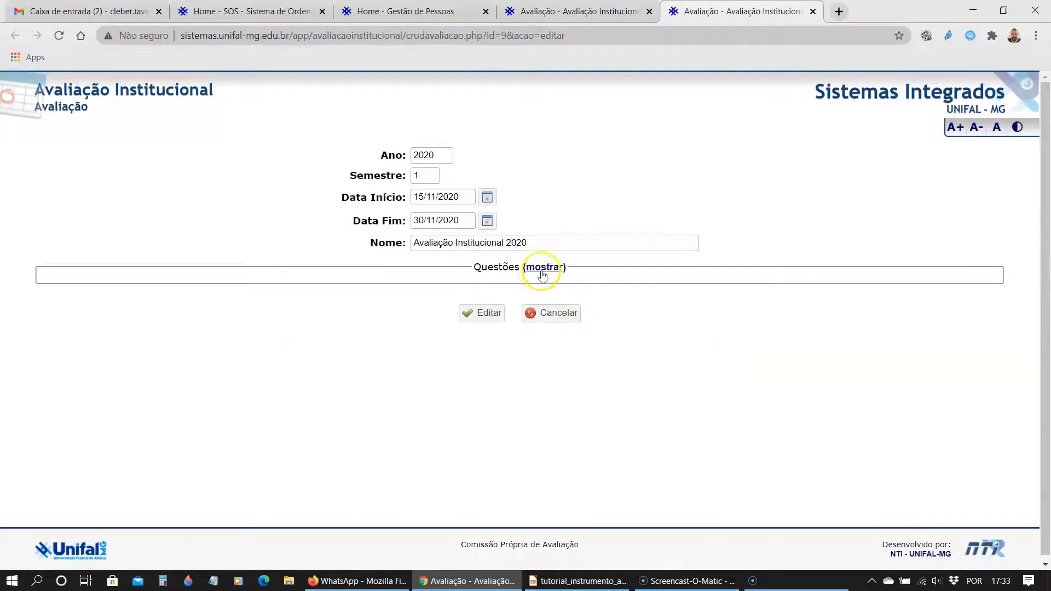
click(542, 268)
drag(1045, 116, 1025, 308)
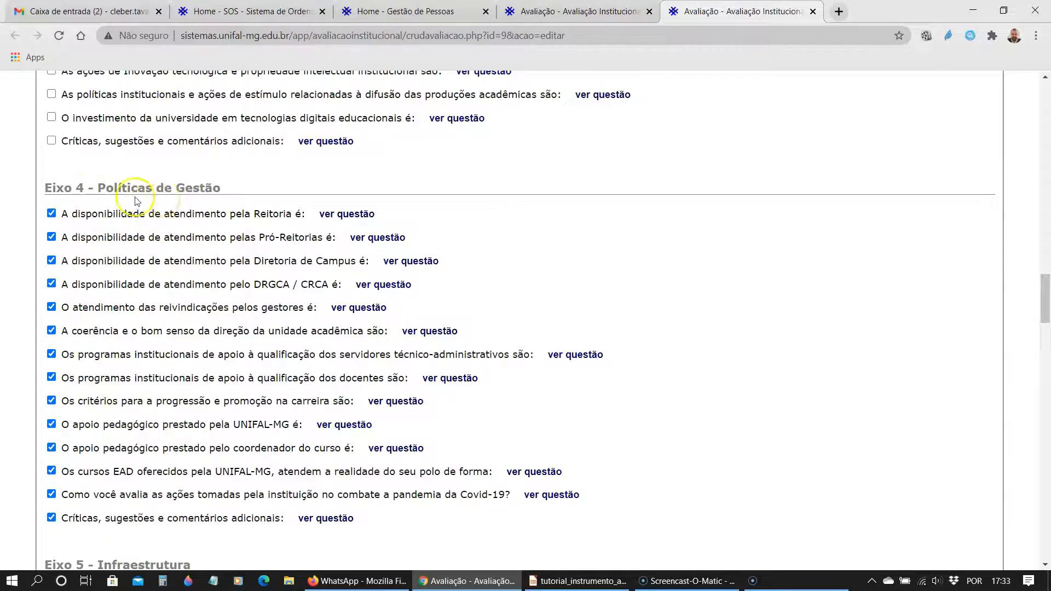
drag(1046, 298, 1047, 531)
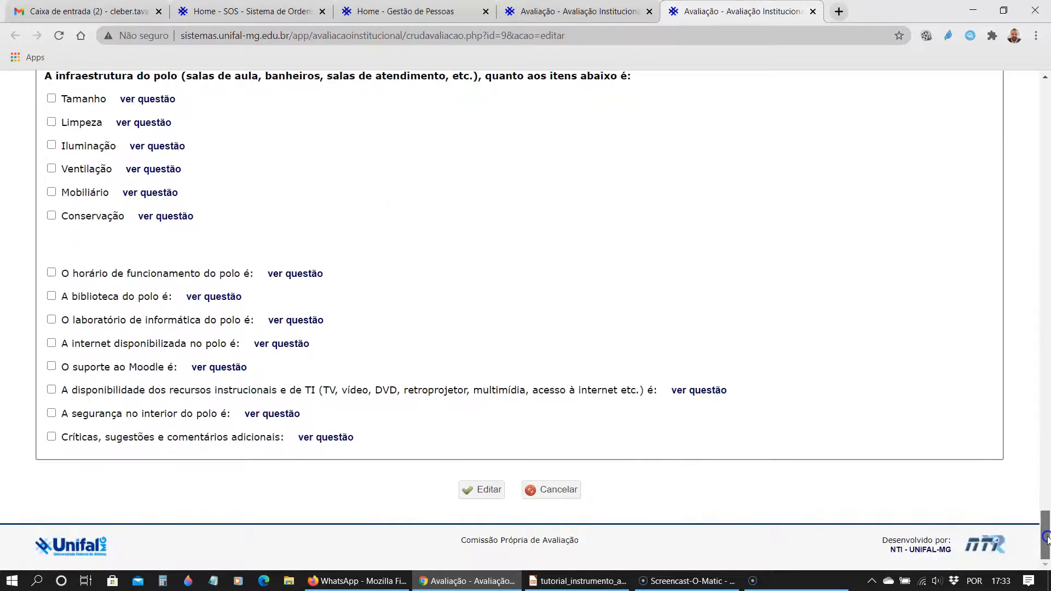
click(534, 490)
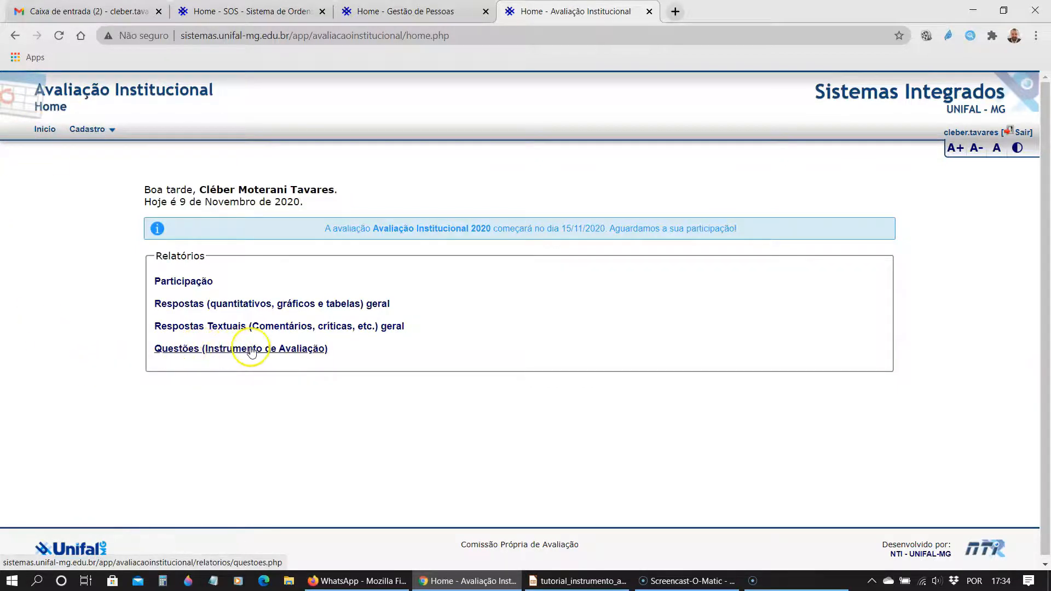
Open the Questões (Instrumento de Avaliação) report and display the questions for profile discentegraduacaopresencial, leaving group and user unfiltered
click(284, 352)
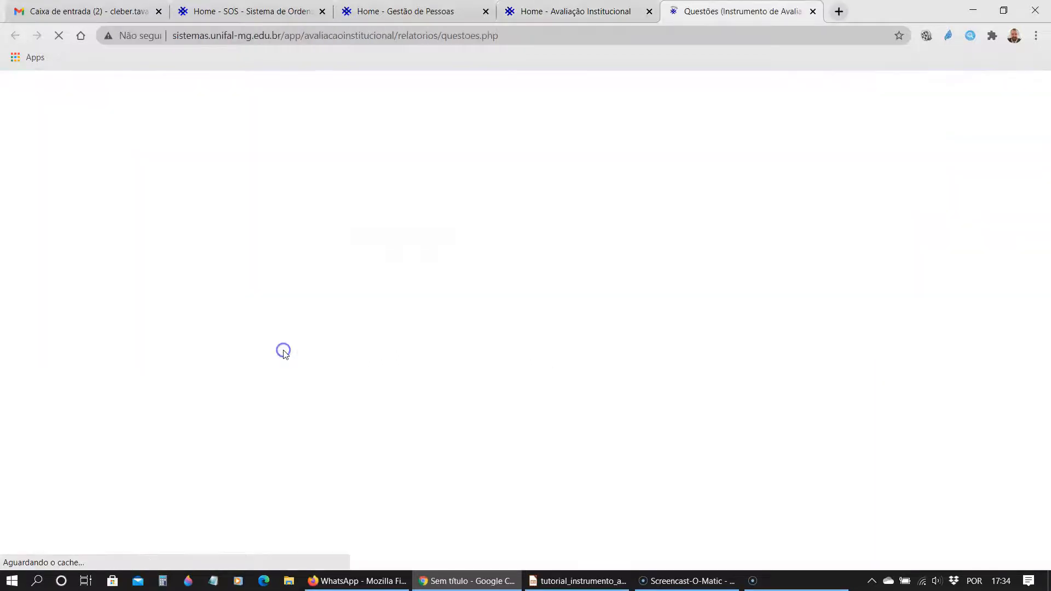
click(470, 203)
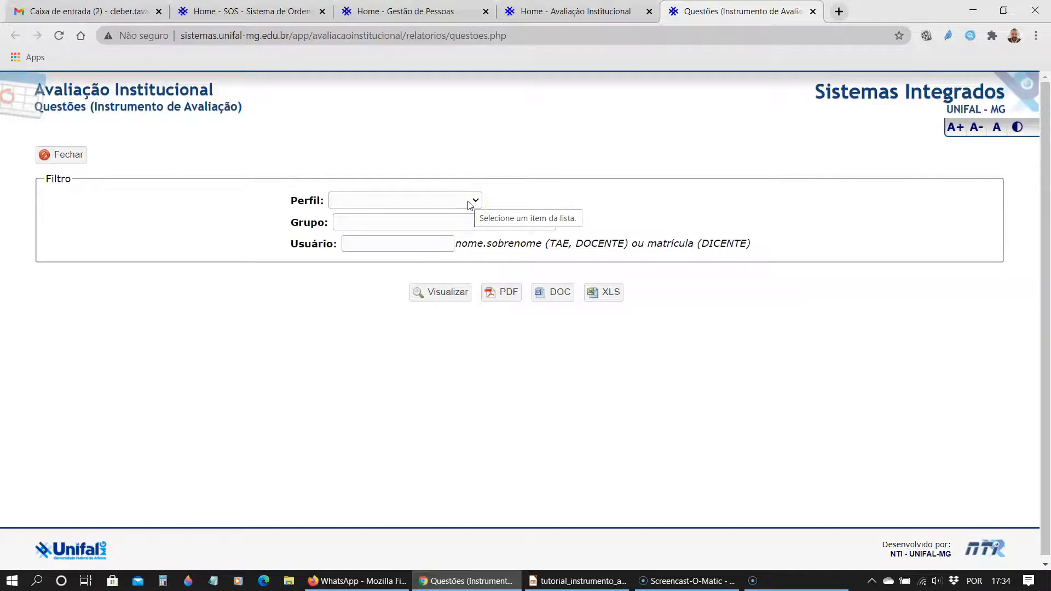
click(469, 202)
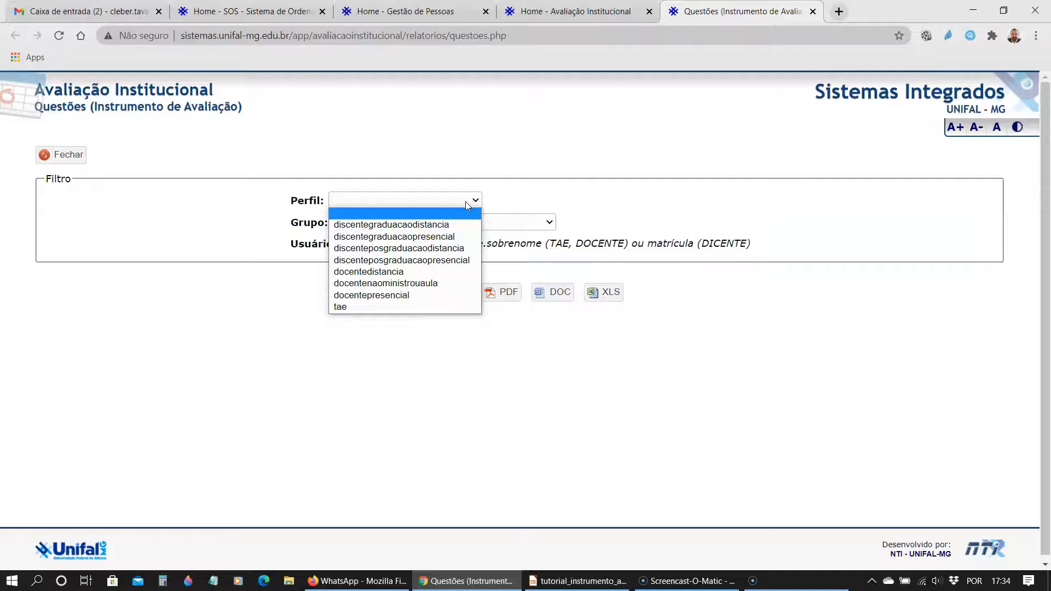
click(380, 240)
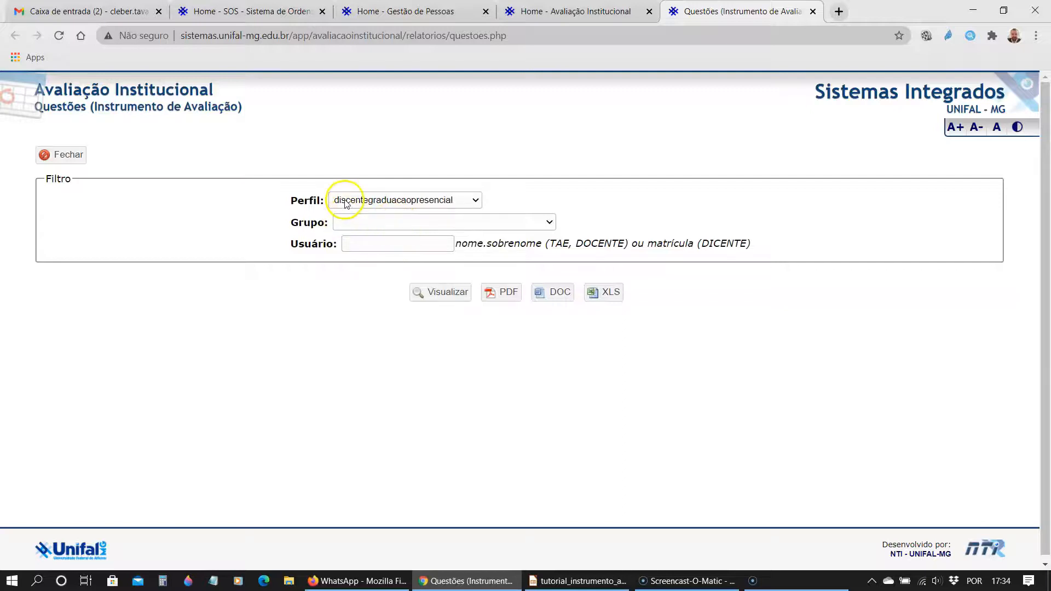
click(386, 224)
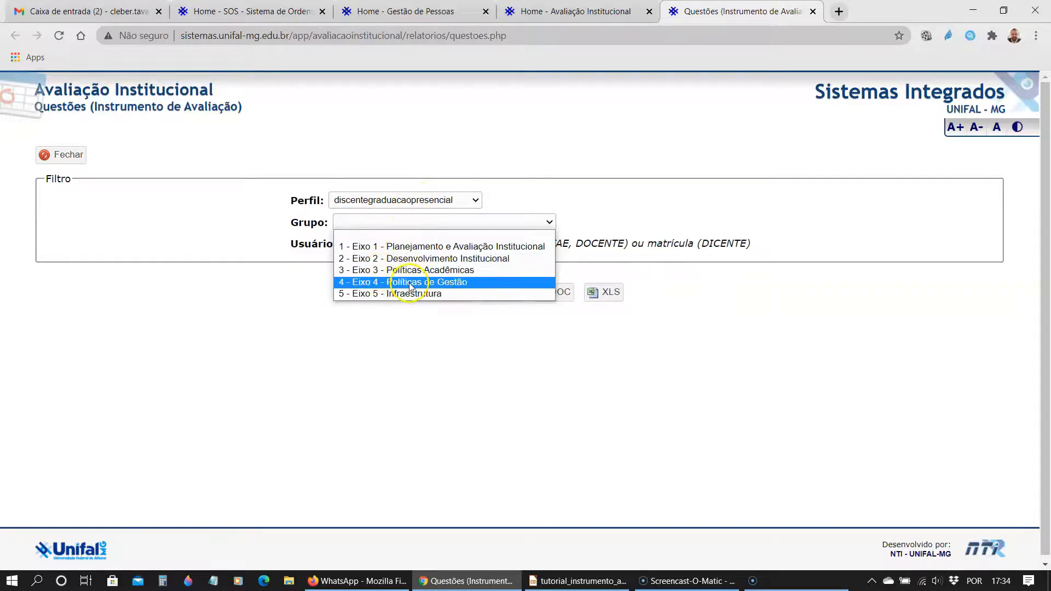
click(282, 285)
click(380, 243)
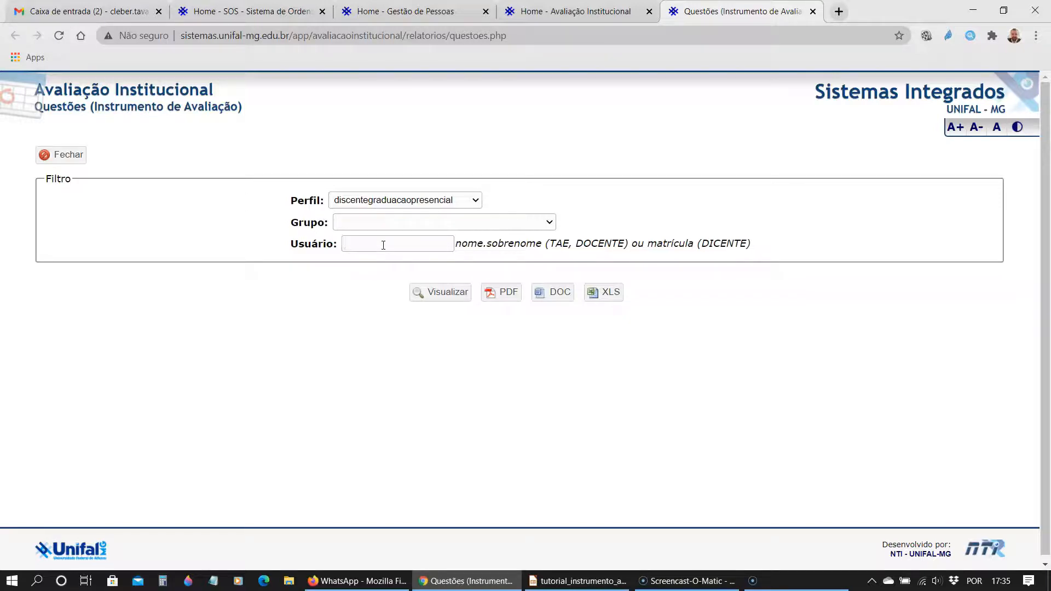
click(392, 244)
click(436, 293)
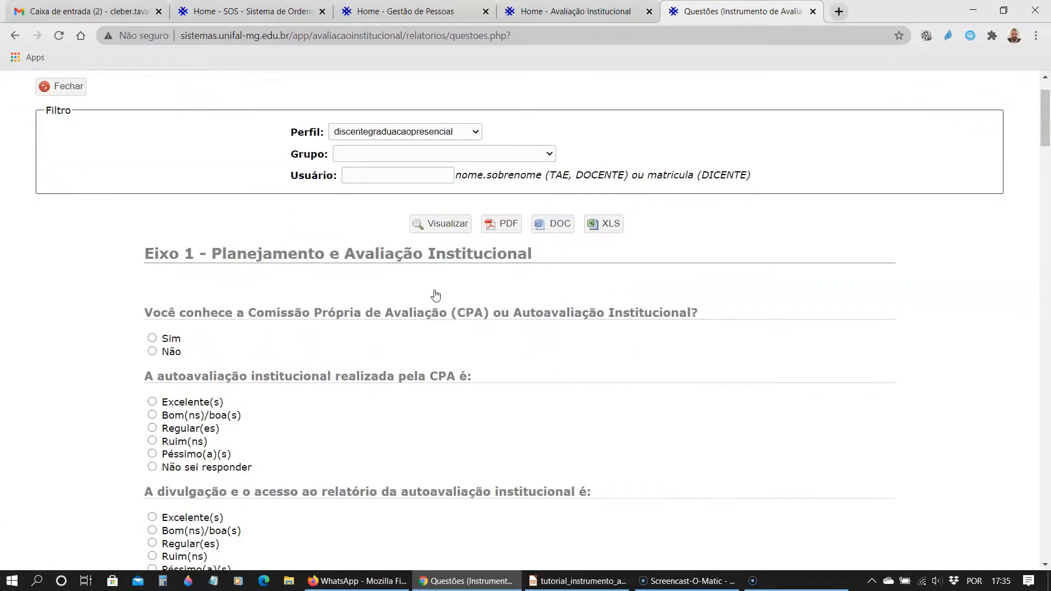
Review the questions and answer scales in the report from Eixo 1 through the Eixo 4 subeixos, down to the Covid-19 question
scroll(235, 273, down, 3)
scroll(235, 277, down, 7)
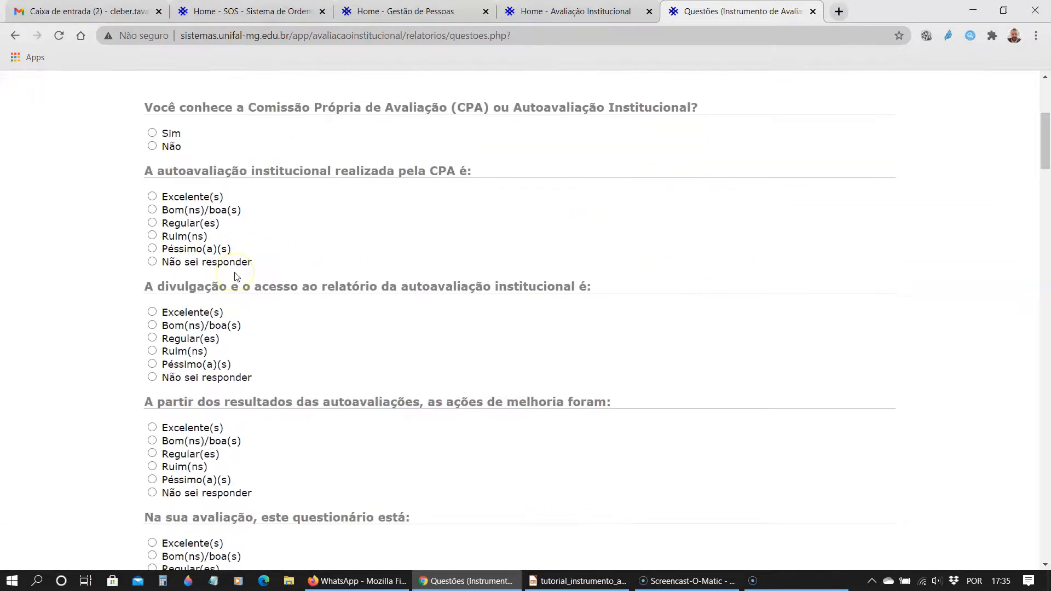
scroll(237, 279, down, 5)
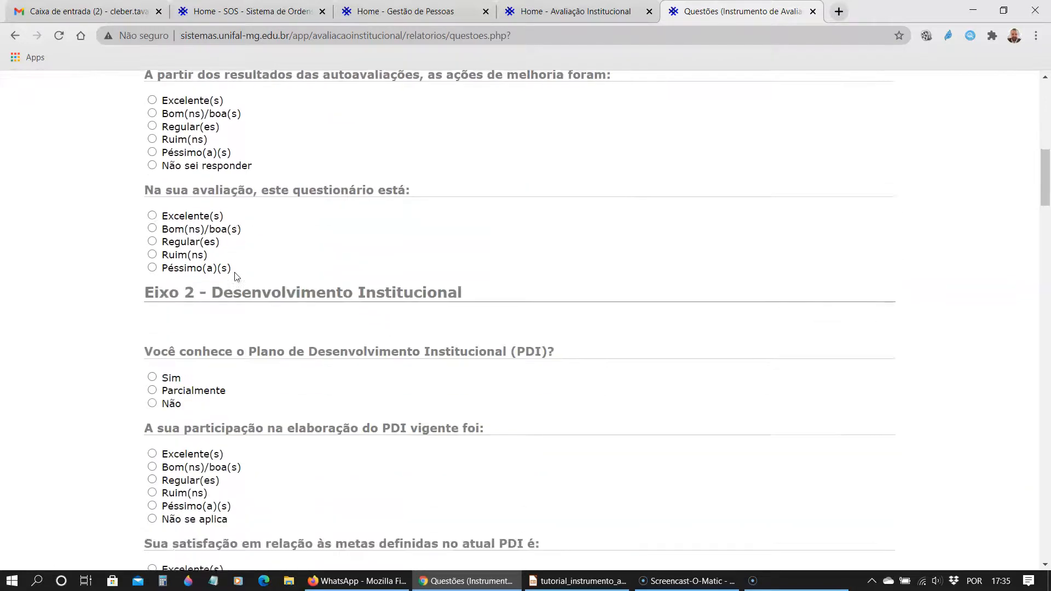
scroll(236, 273, down, 13)
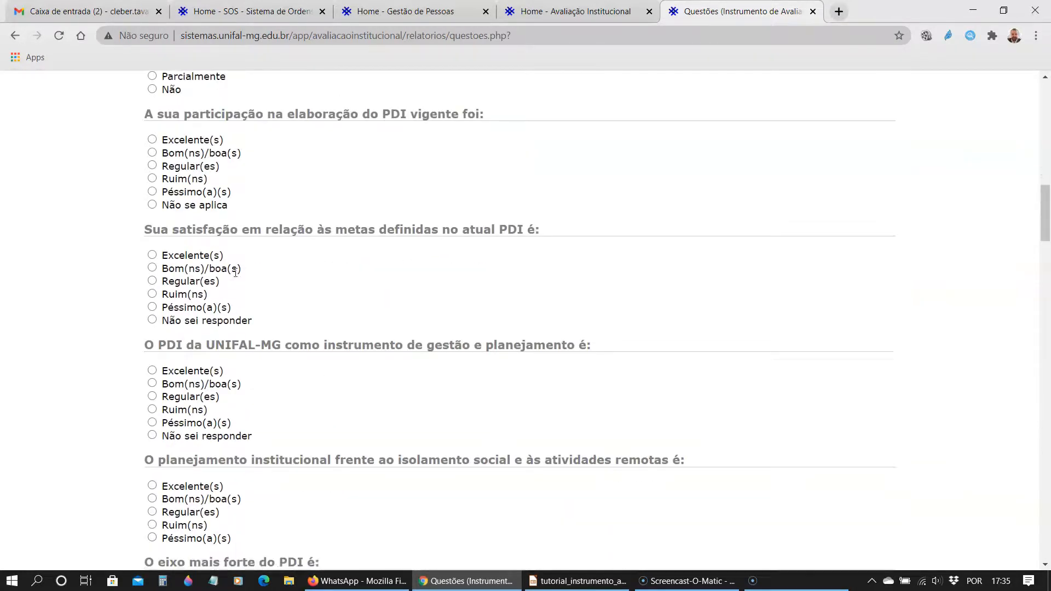
scroll(236, 273, down, 16)
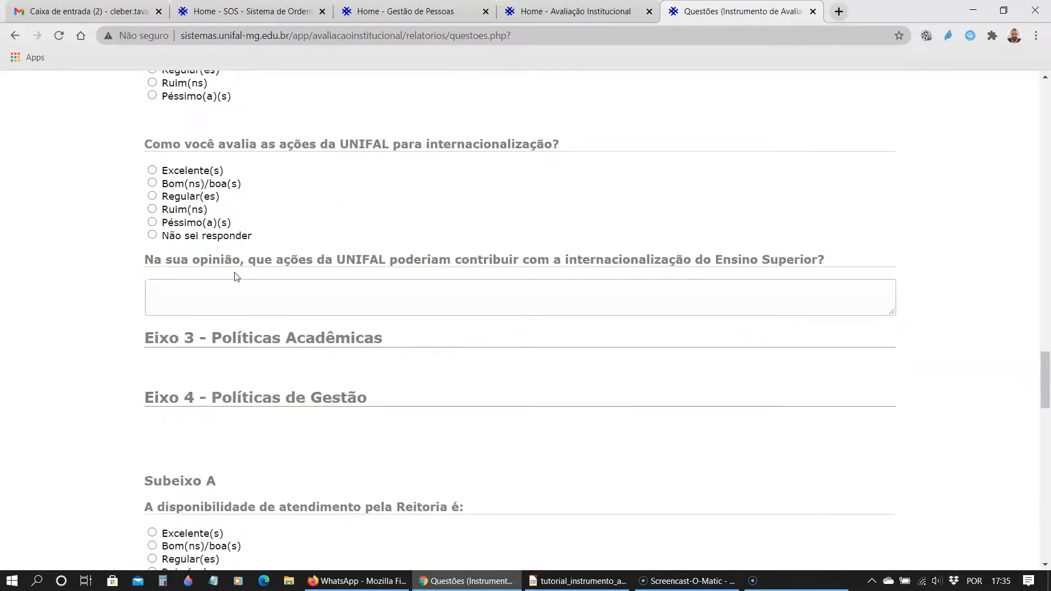
scroll(235, 272, down, 1)
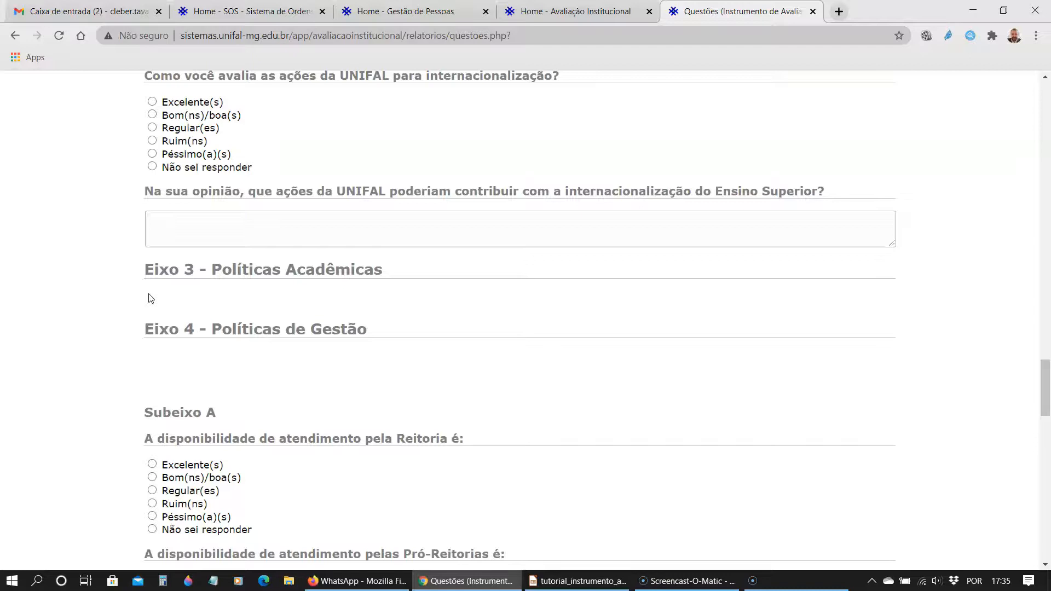
scroll(151, 299, down, 3)
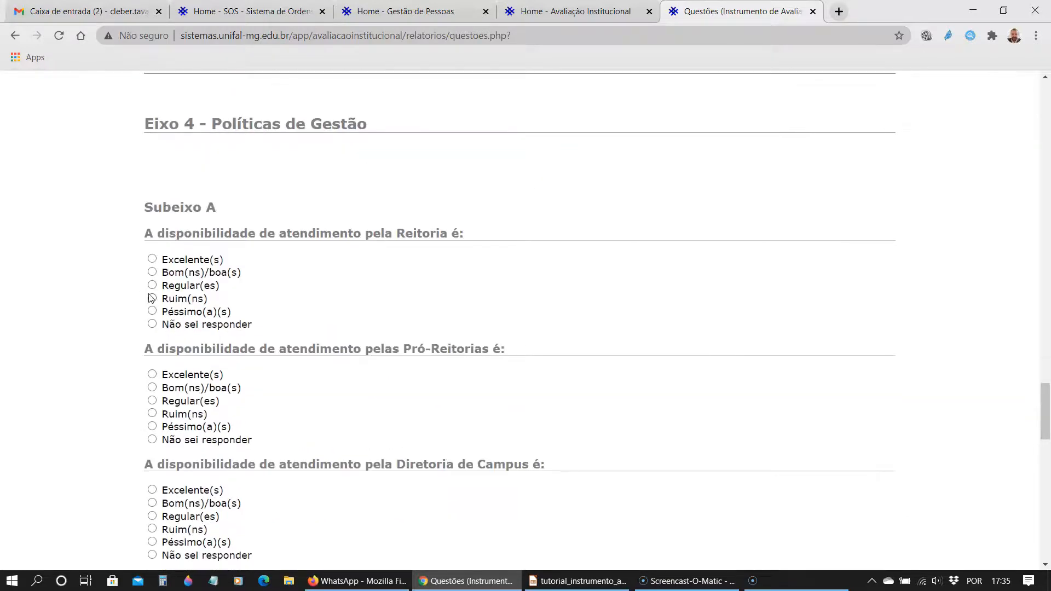
scroll(151, 299, down, 1)
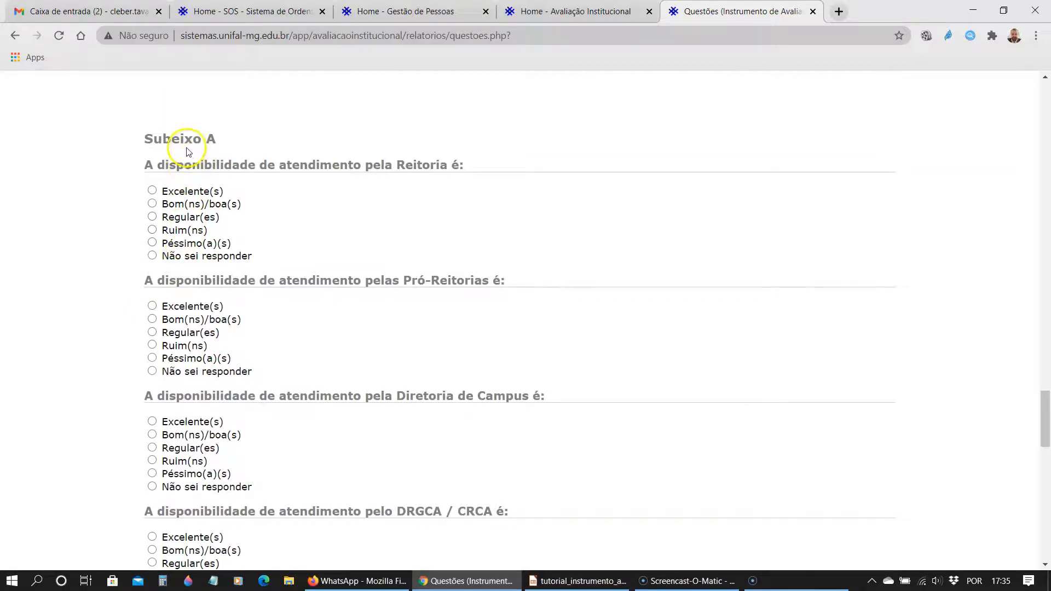
scroll(85, 267, down, 1)
scroll(85, 266, down, 3)
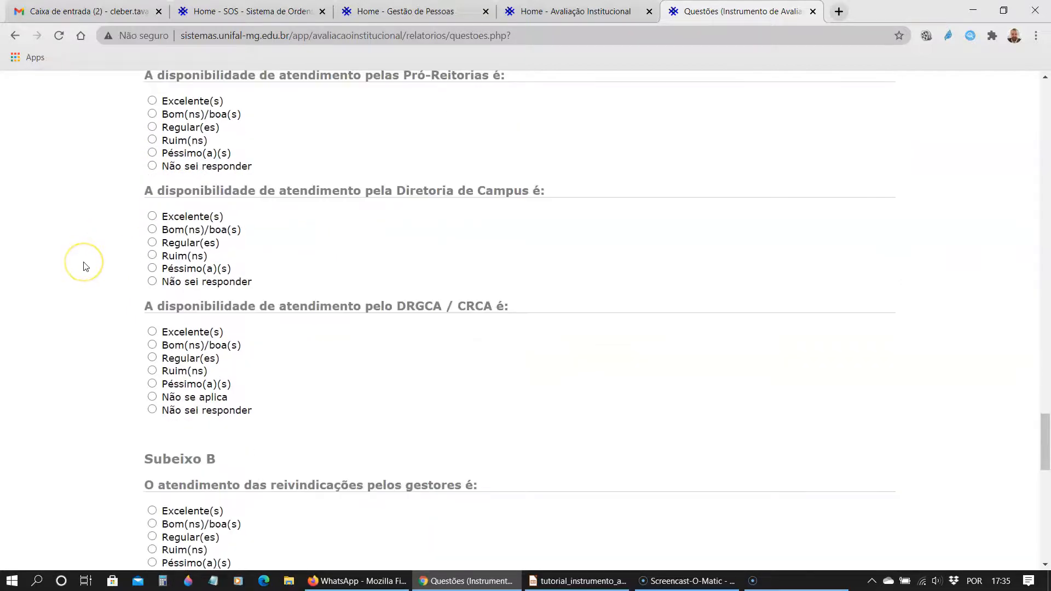
scroll(85, 267, down, 2)
scroll(85, 267, down, 2)
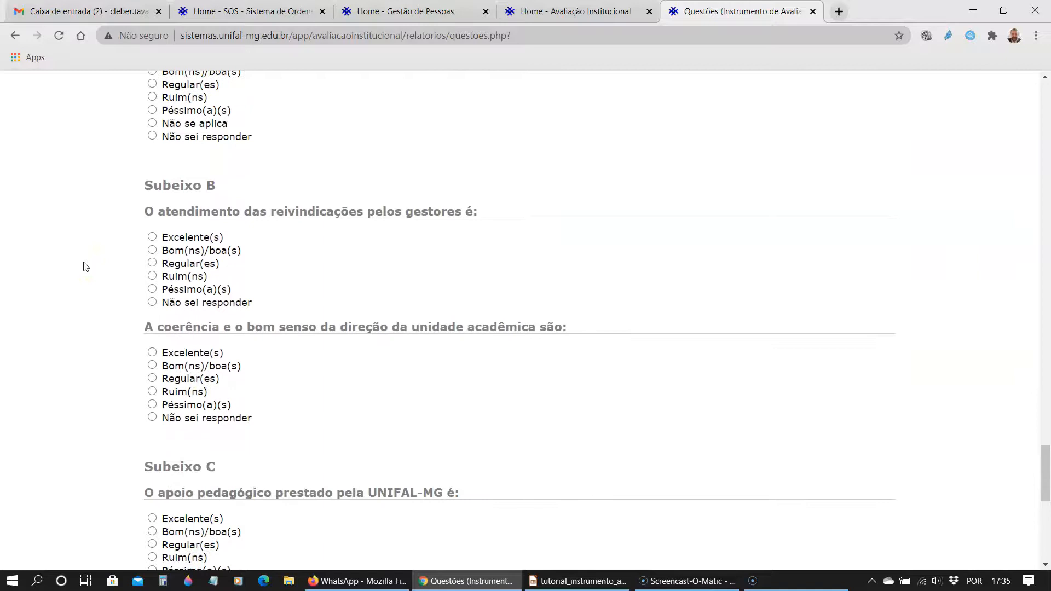
scroll(85, 267, down, 4)
scroll(85, 267, down, 2)
scroll(85, 266, down, 2)
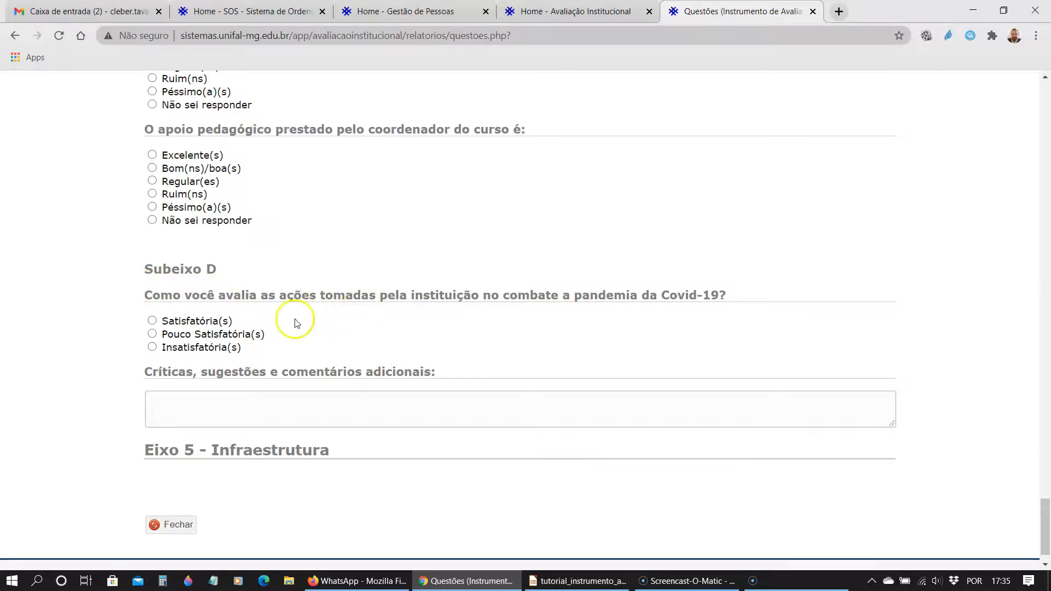
Try the Satisfatória(s), Pouco Satisfatória(s) and Insatisfatória(s) answers on the Covid-19 question and close the questions report
click(151, 321)
click(152, 333)
click(151, 347)
click(152, 333)
click(153, 321)
click(175, 396)
drag(1046, 510, 1050, 88)
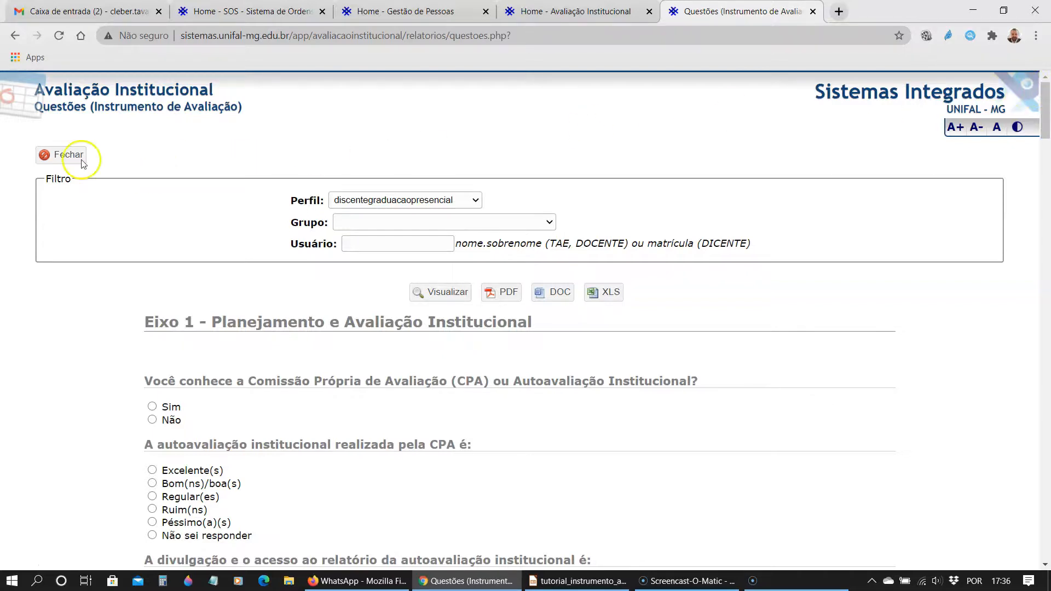
click(58, 155)
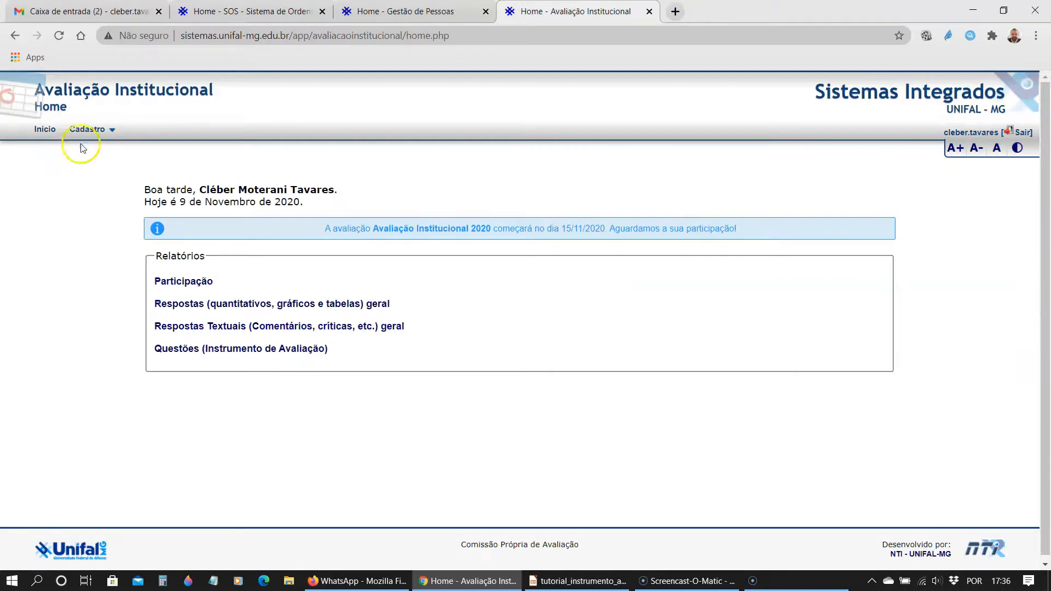
Open "Avaliação Institucional 2020" for editing from the registered evaluations, show its questions and check which are selected under Eixo 1 and Eixo 2
click(110, 131)
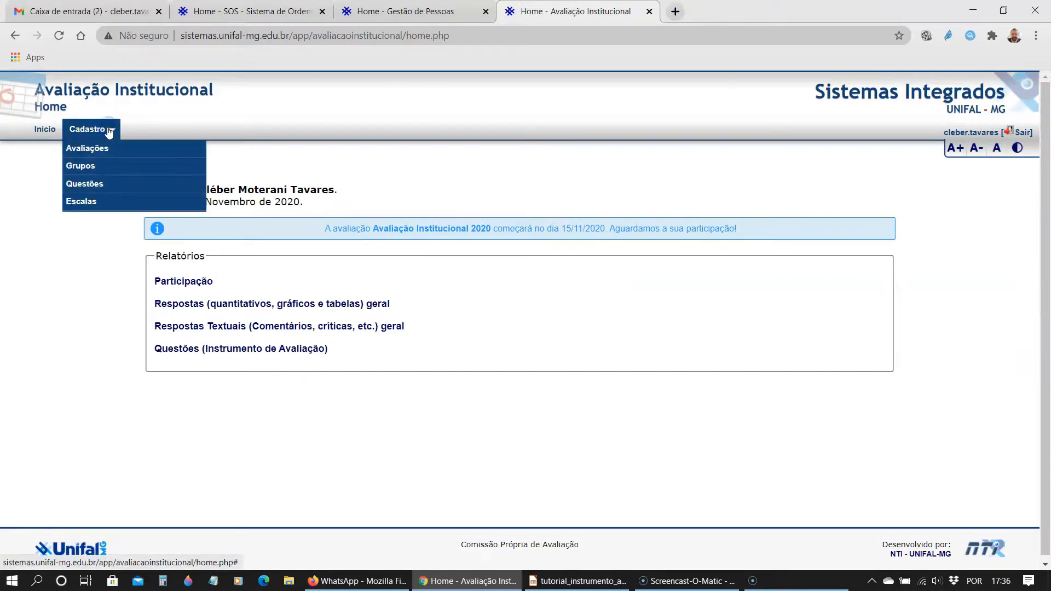
click(89, 147)
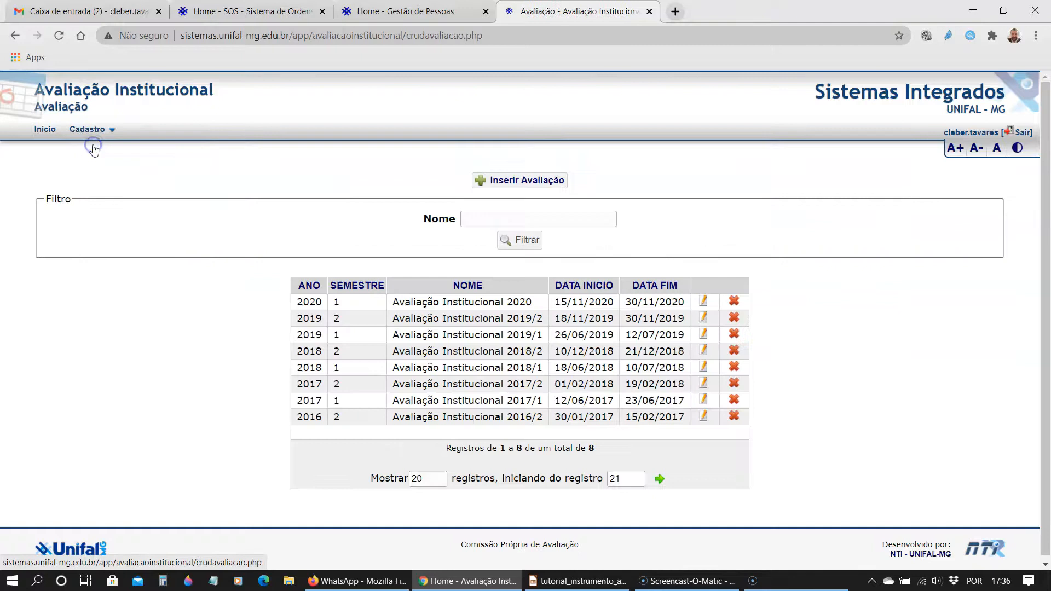
click(703, 302)
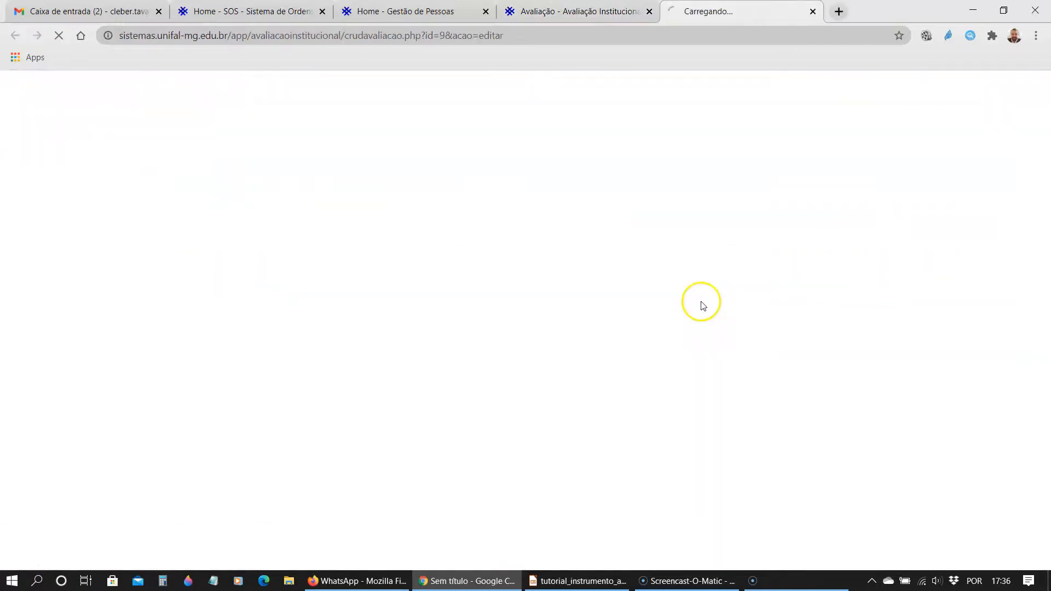
click(553, 269)
mouse_move(1044, 126)
mouse_down()
mouse_move(1028, 302)
mouse_move(1040, 269)
mouse_move(1048, 115)
mouse_up()
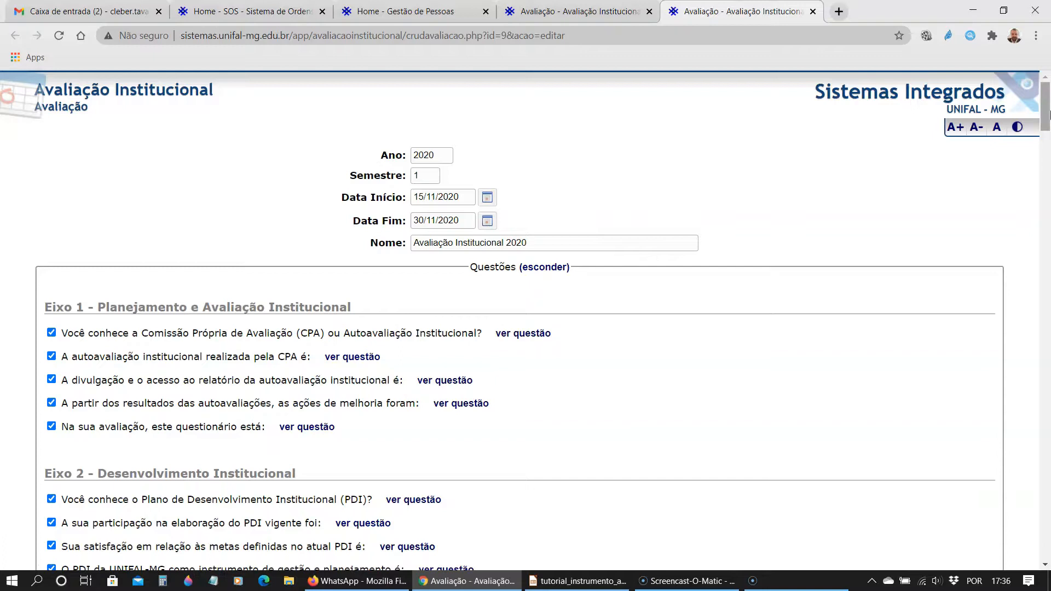
drag(1049, 113, 1044, 150)
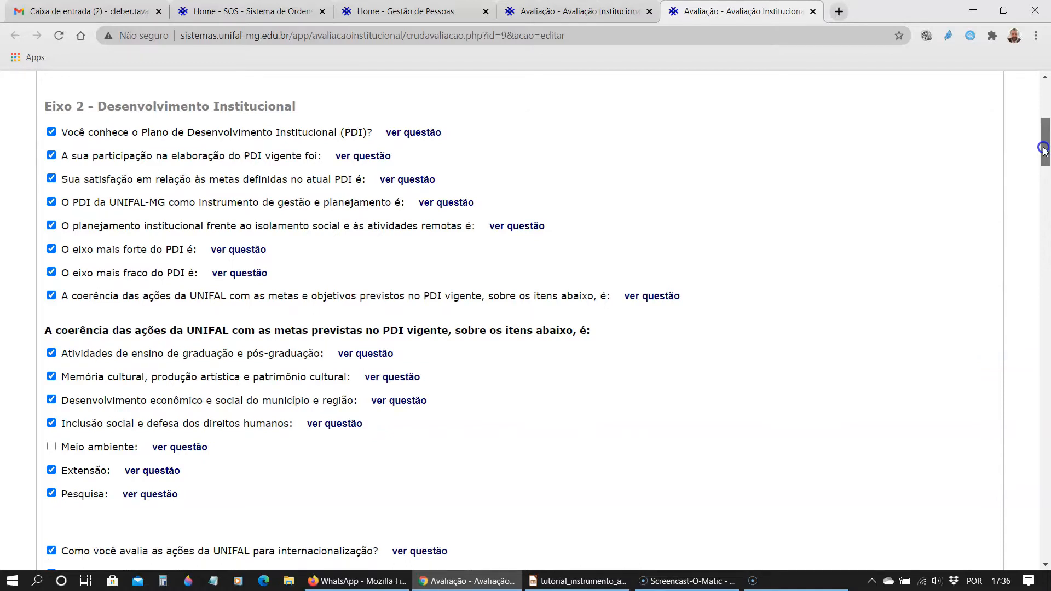
drag(1044, 150, 1045, 150)
drag(1044, 149, 1047, 145)
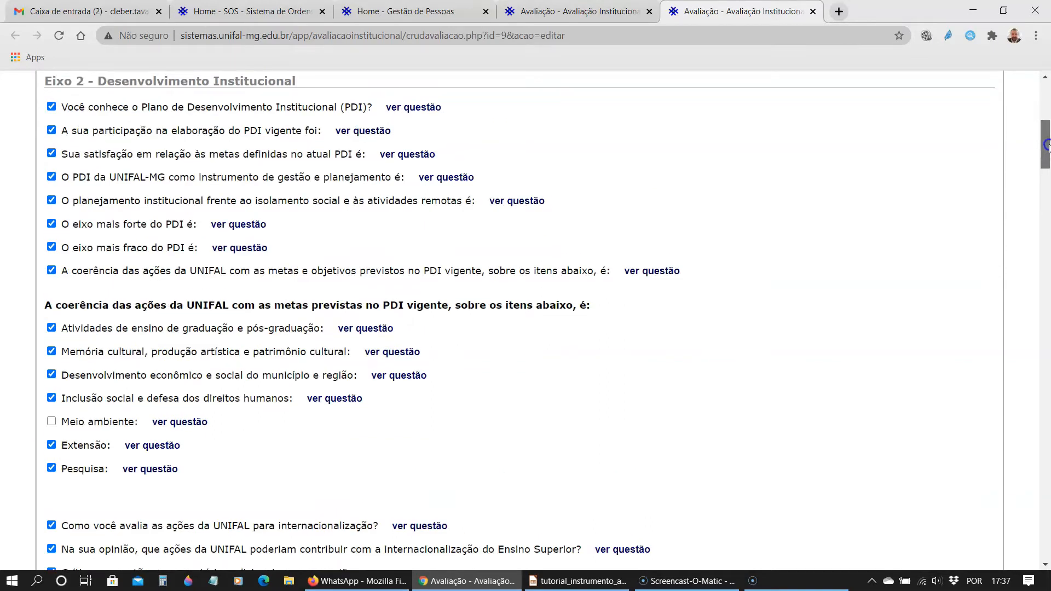
drag(1047, 145, 1047, 145)
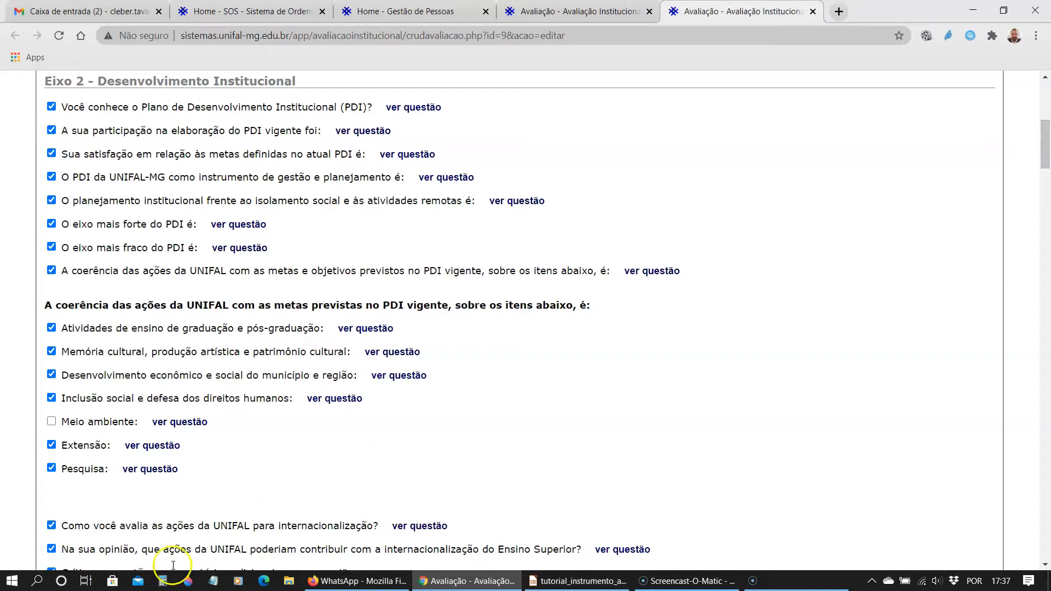